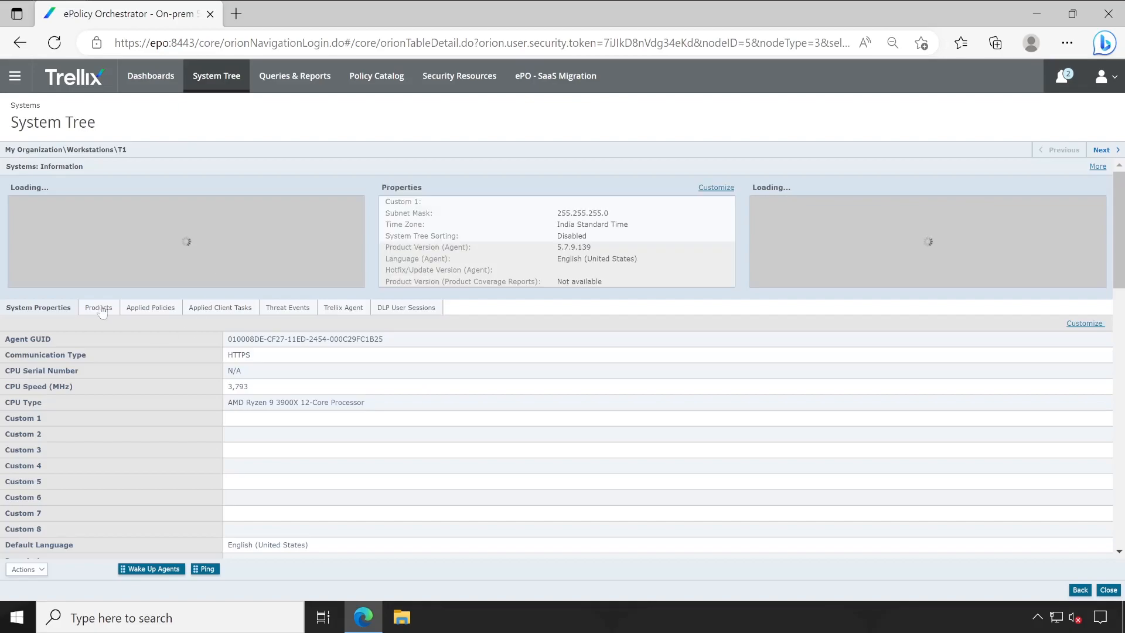
Review system T1's installed products and applied client tasks, plus the client tasks assigned to the Workstations group.
click(98, 309)
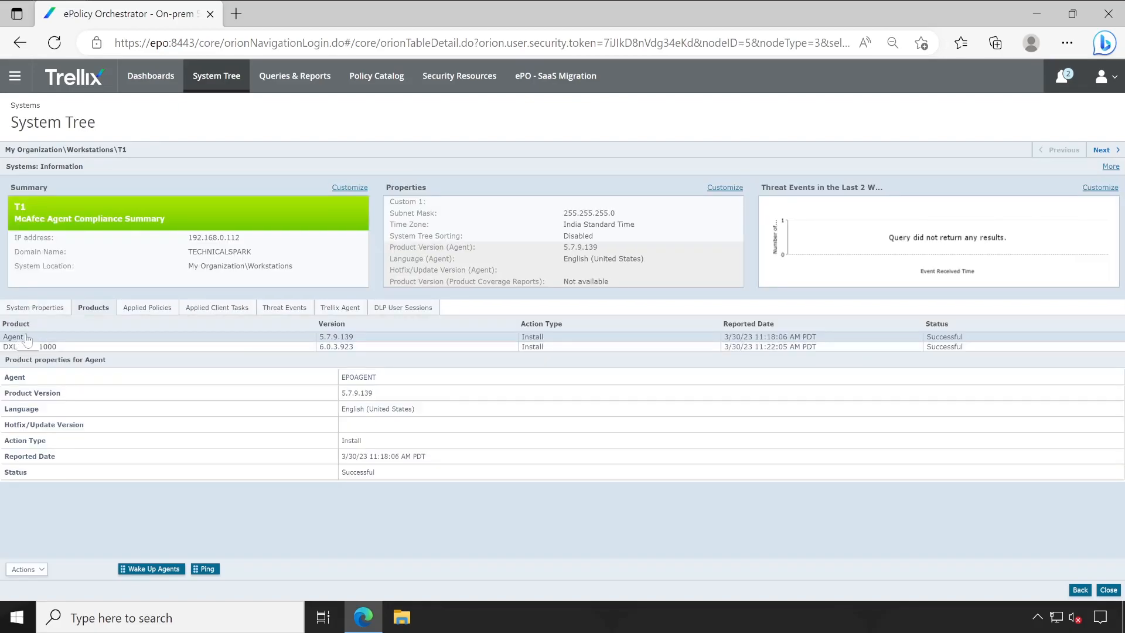
click(230, 309)
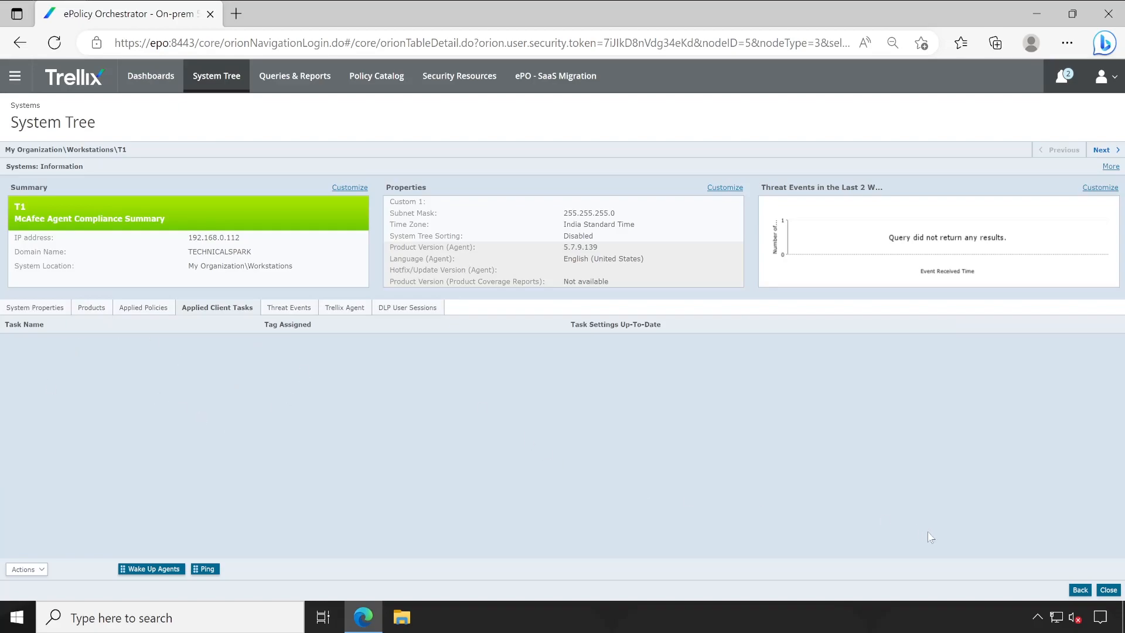
click(1105, 590)
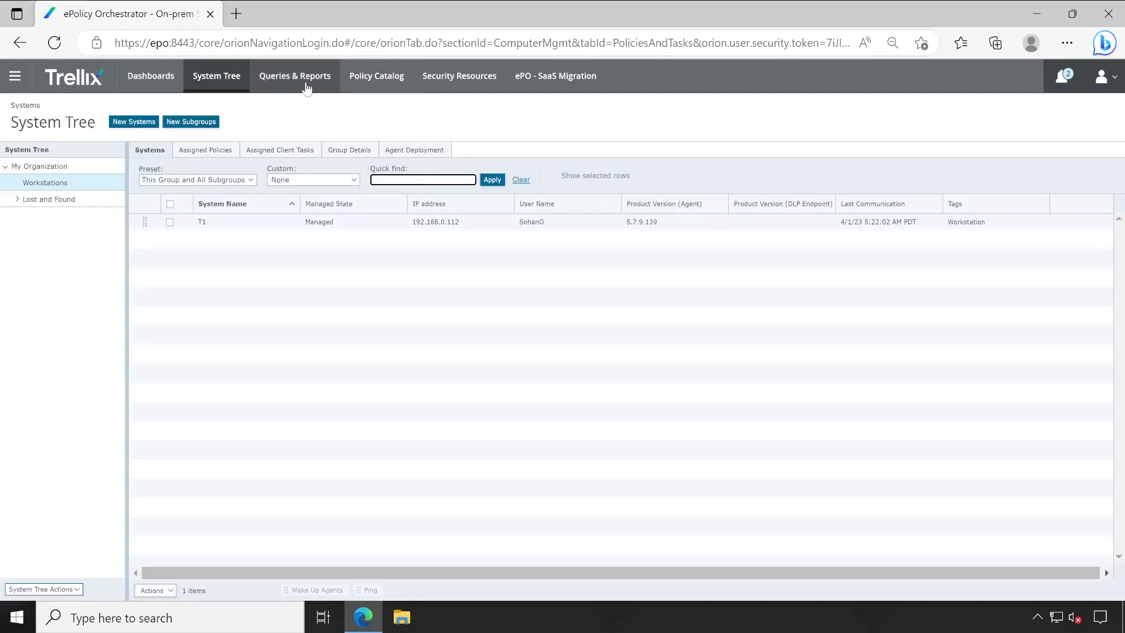
click(297, 153)
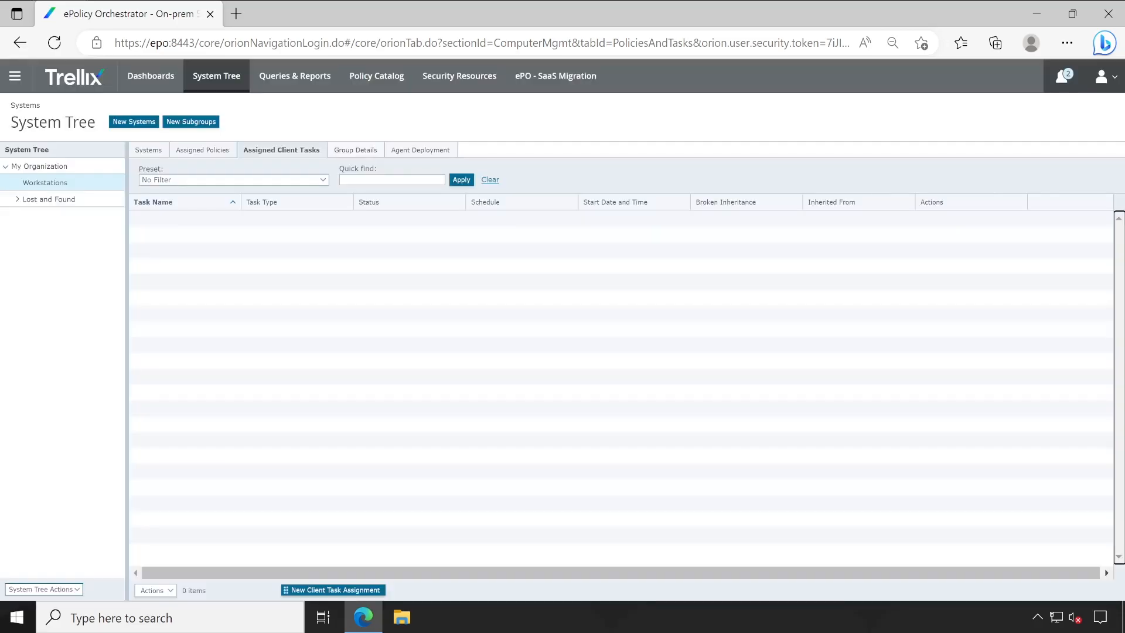
click(151, 151)
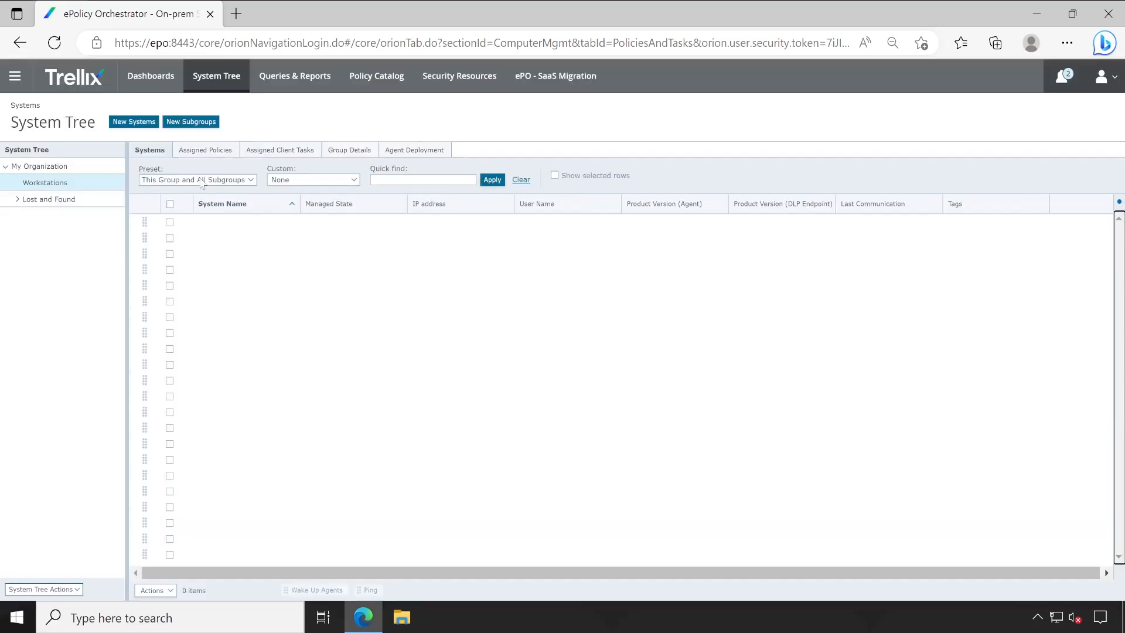
click(169, 223)
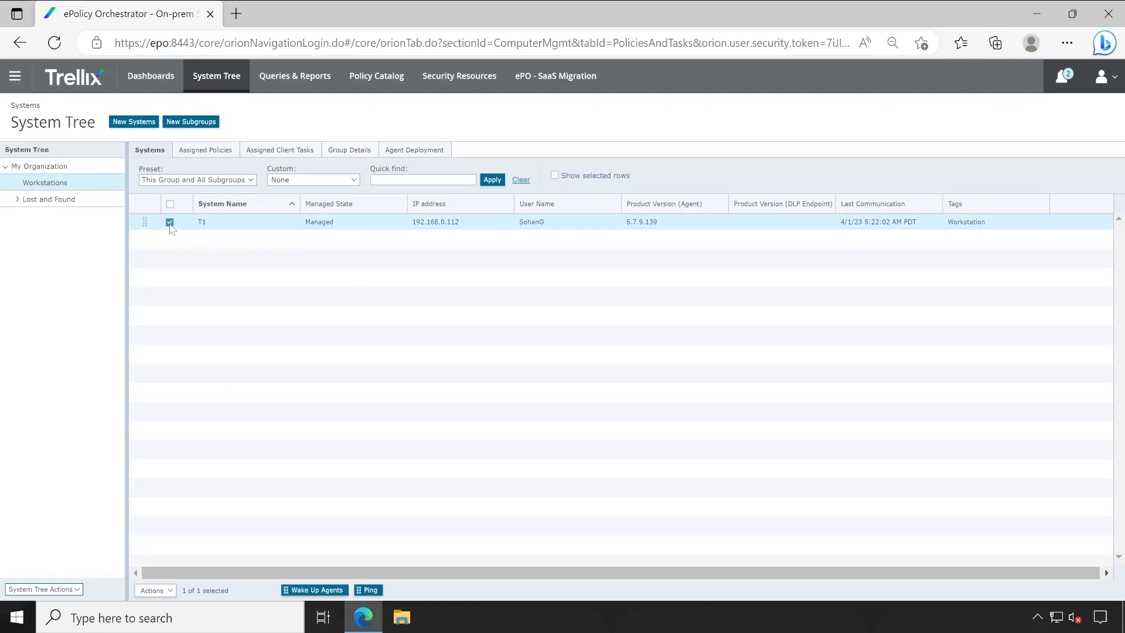
click(165, 592)
mouse_move(172, 556)
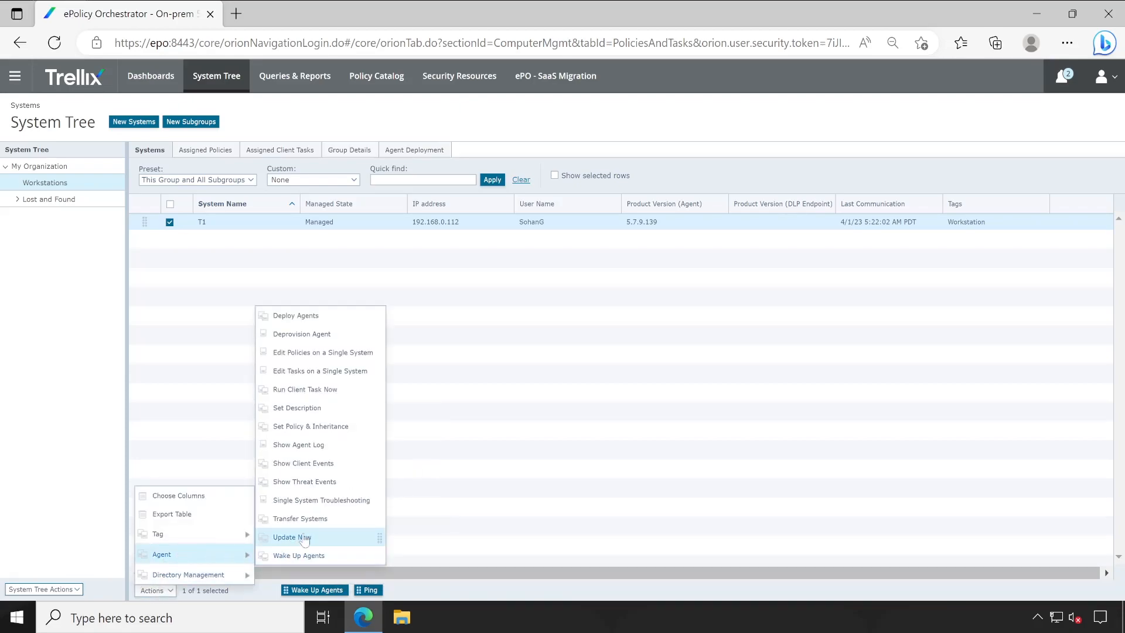
click(336, 390)
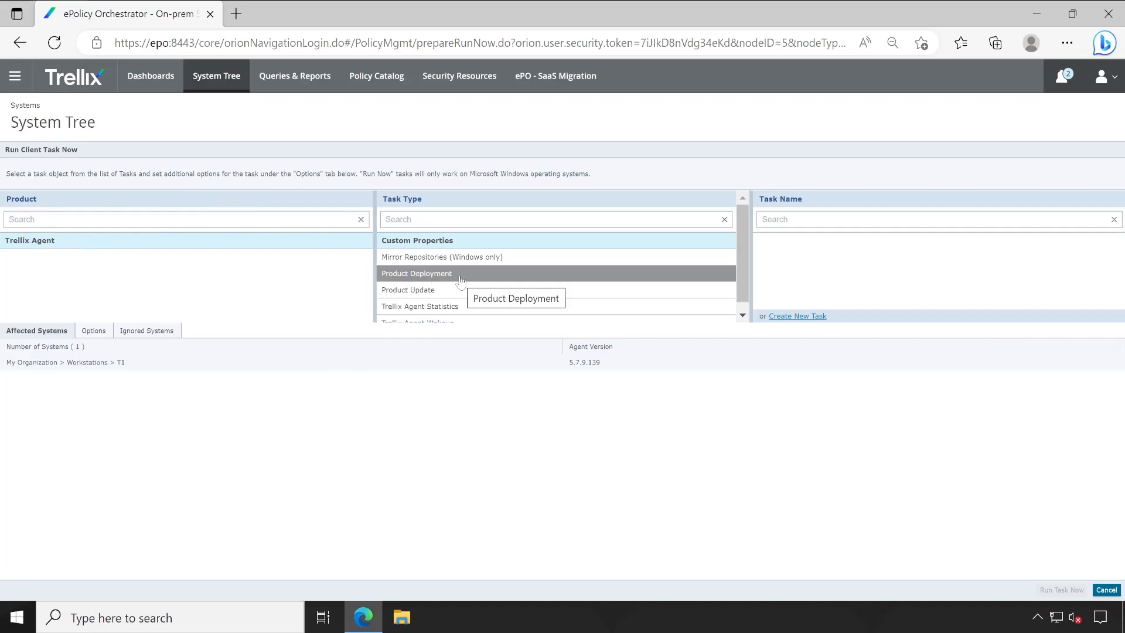
click(423, 277)
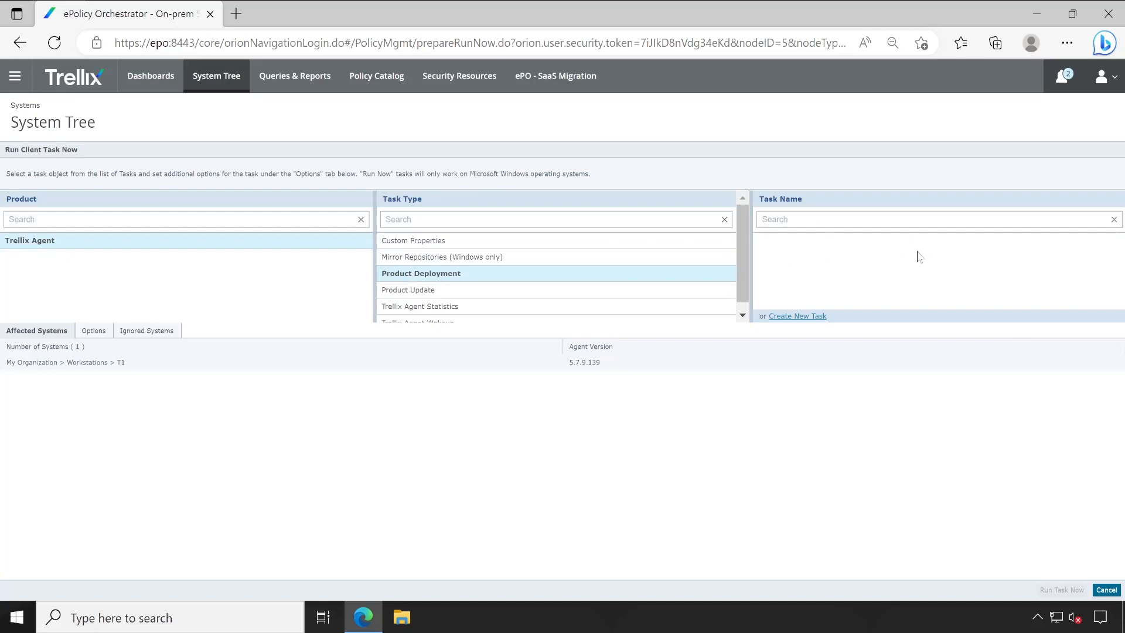
click(16, 80)
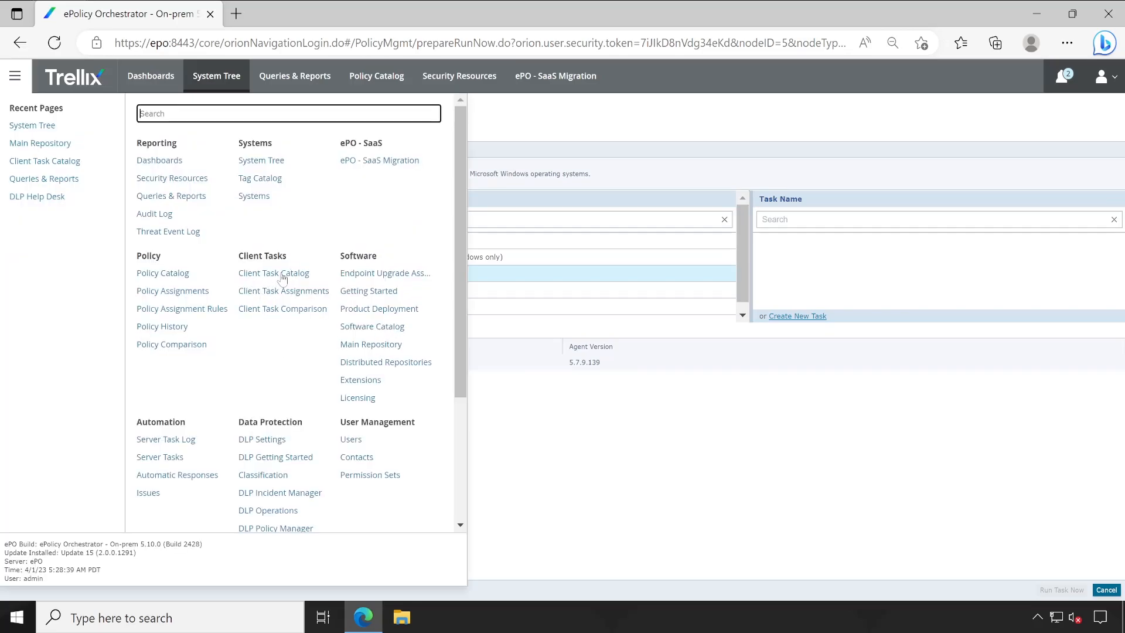
click(832, 189)
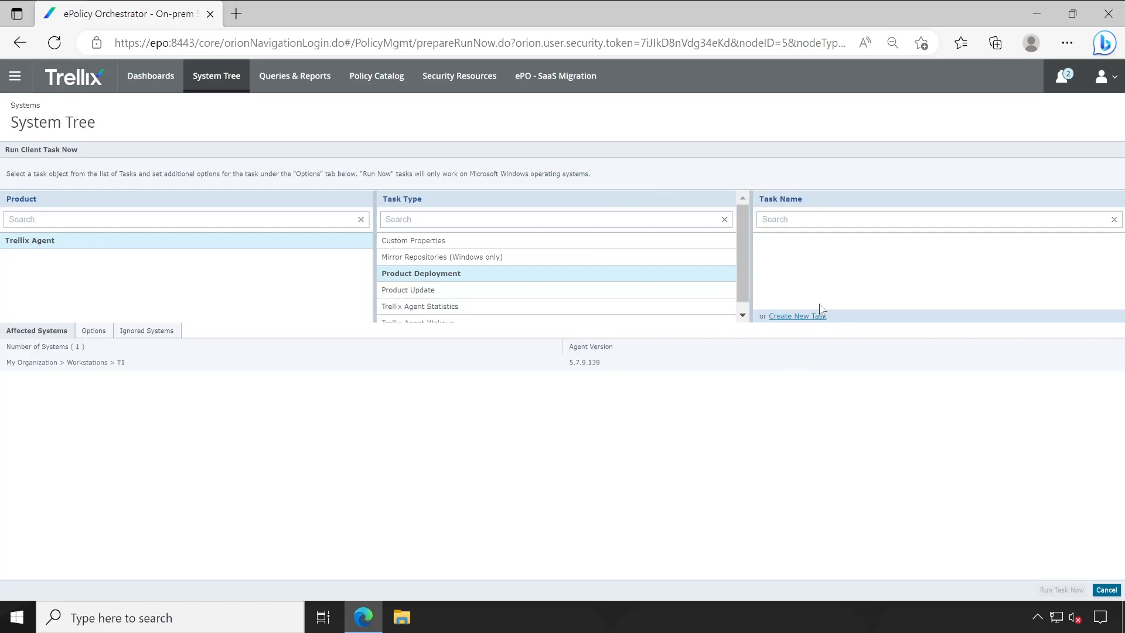
click(812, 318)
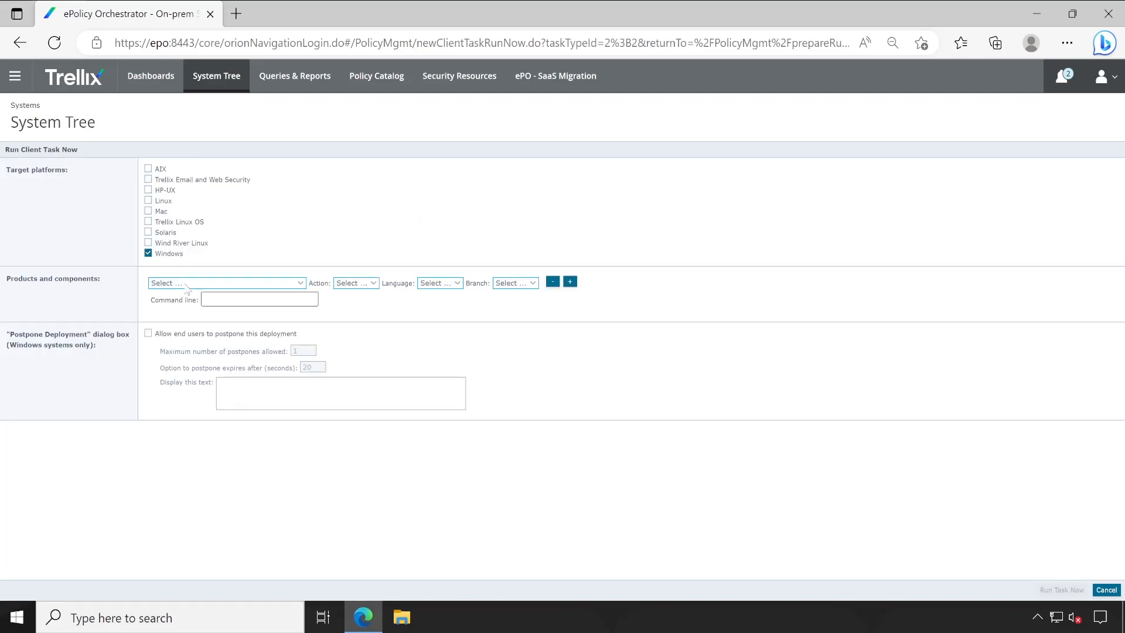
click(187, 284)
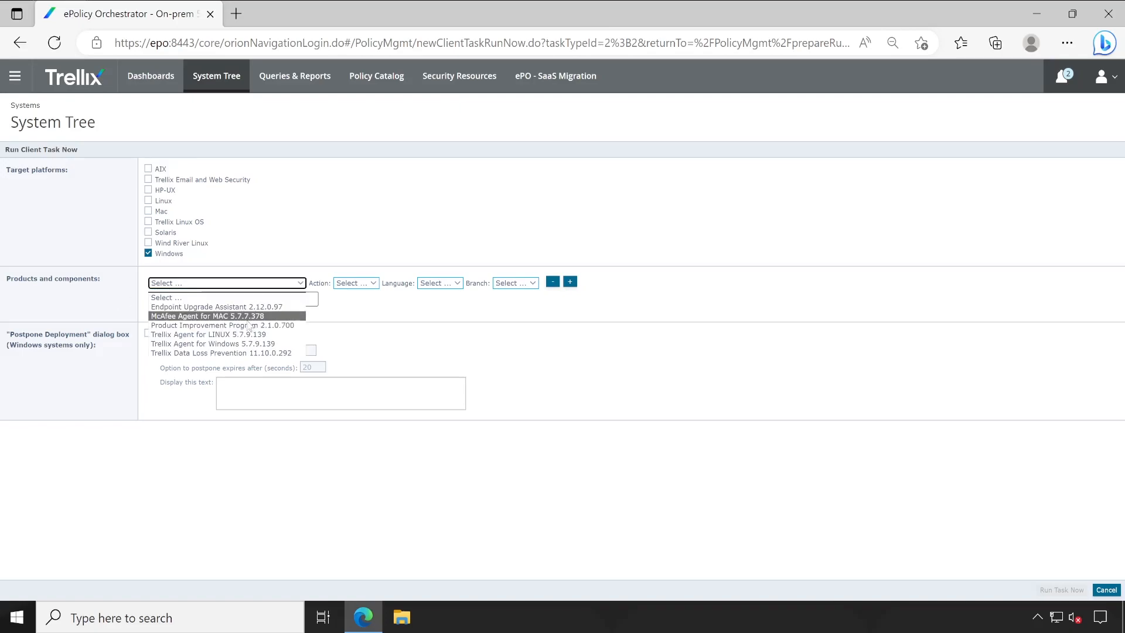
click(230, 354)
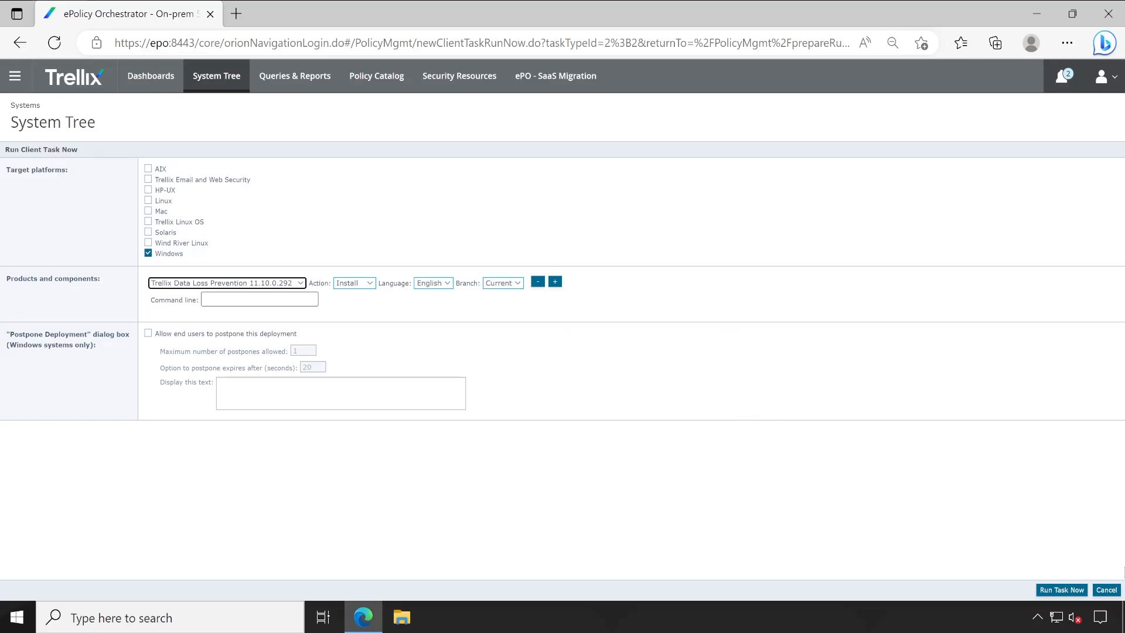
click(1106, 589)
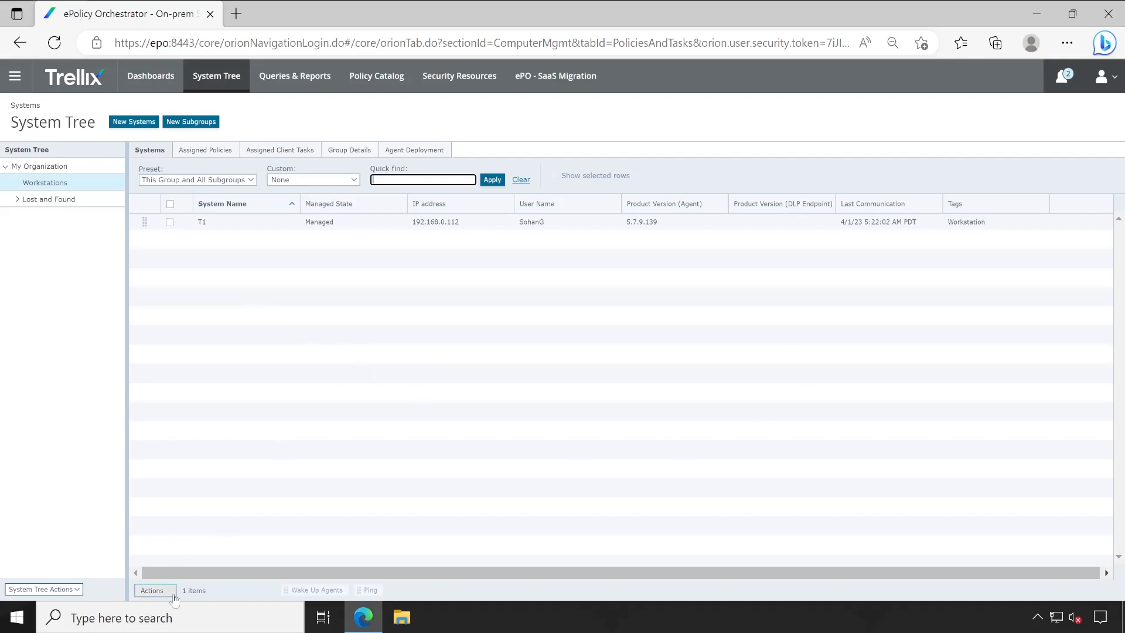
click(154, 590)
mouse_move(188, 555)
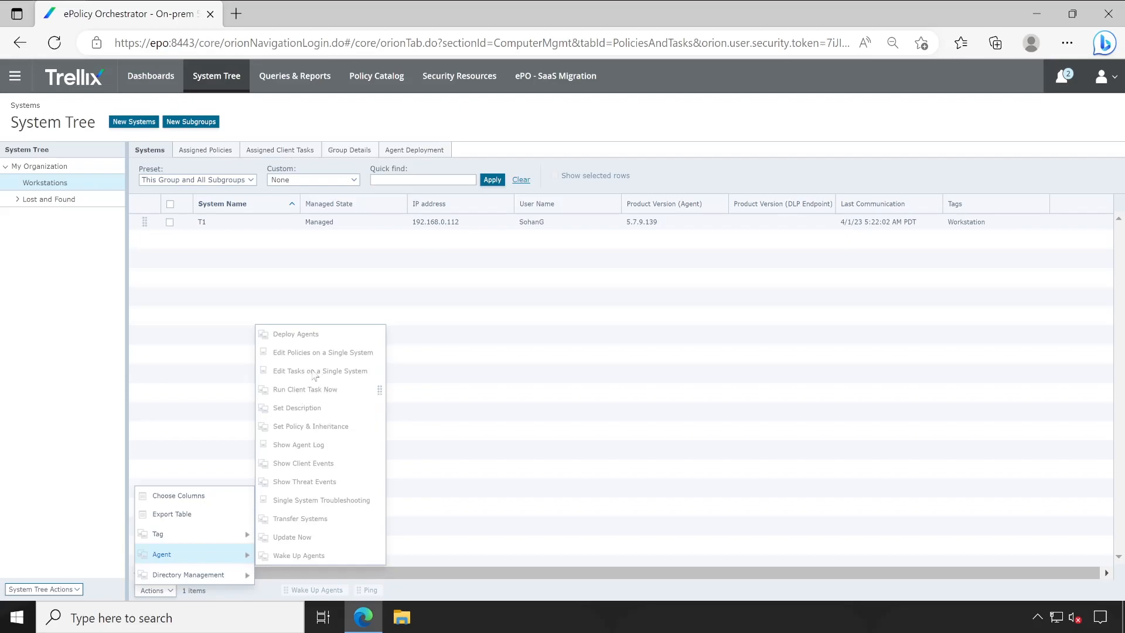
click(202, 299)
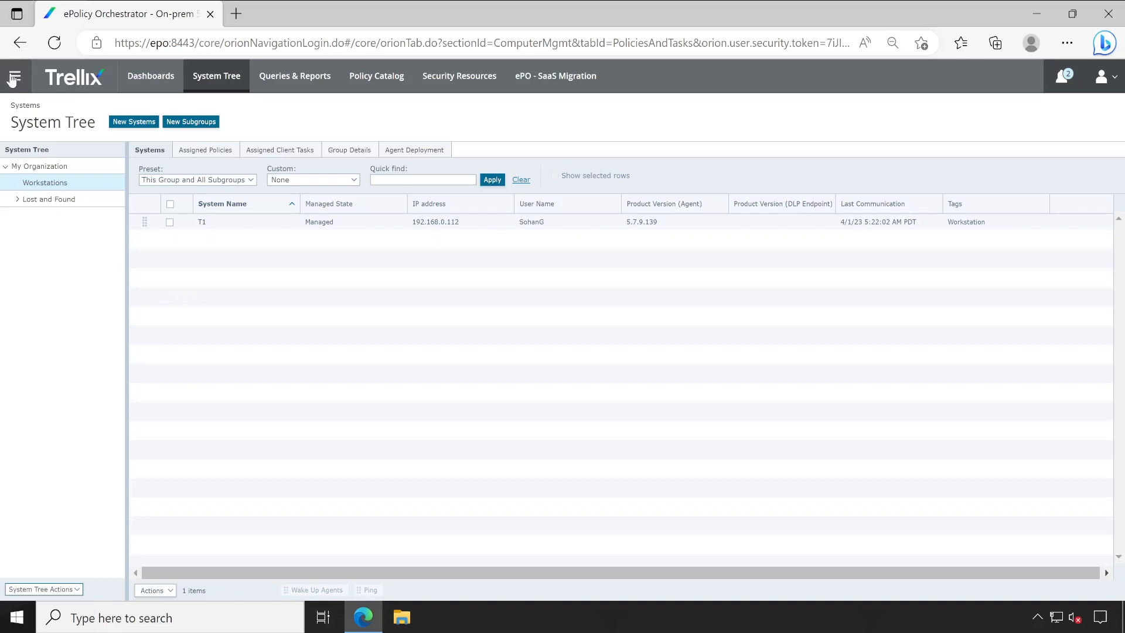
Start a new Trellix Agent task of type Product Deployment in the Client Task Catalog.
click(13, 80)
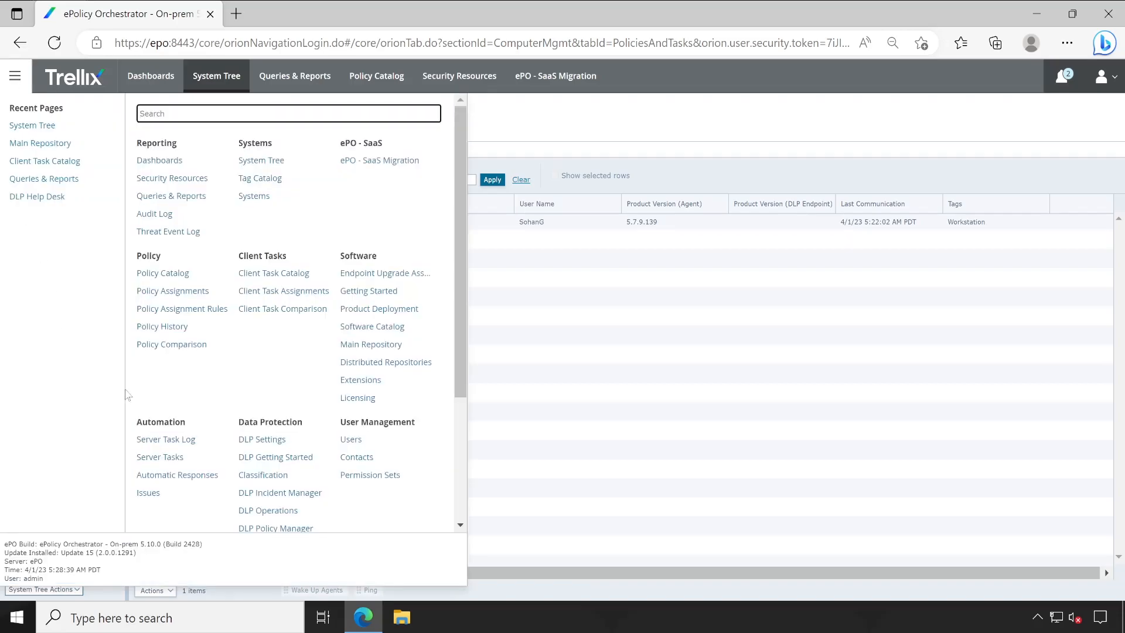
click(275, 274)
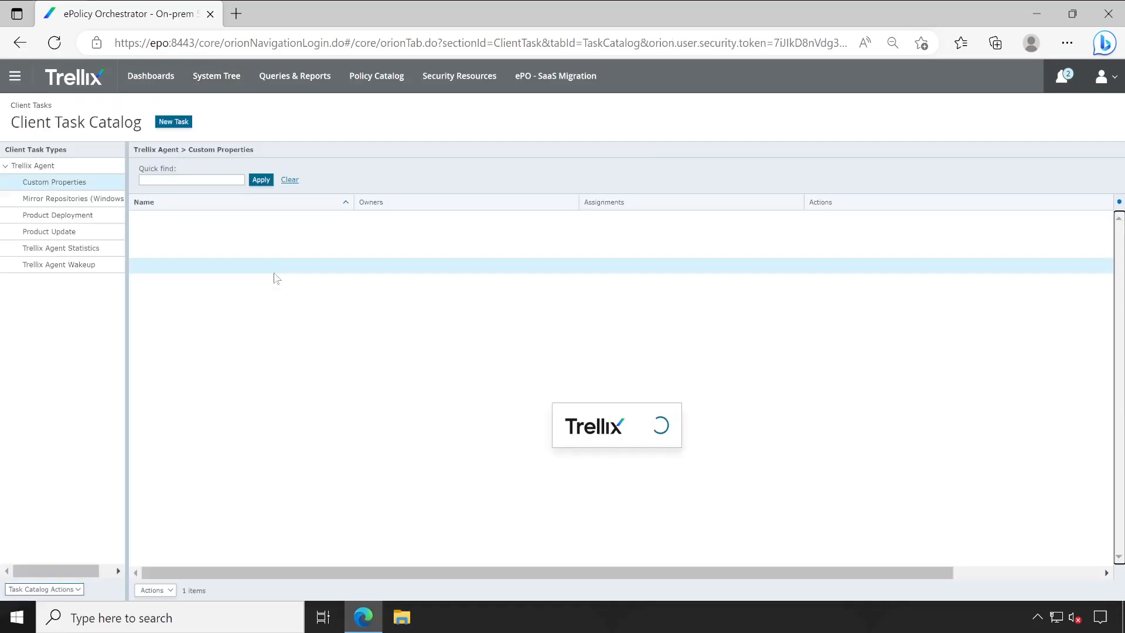
click(82, 220)
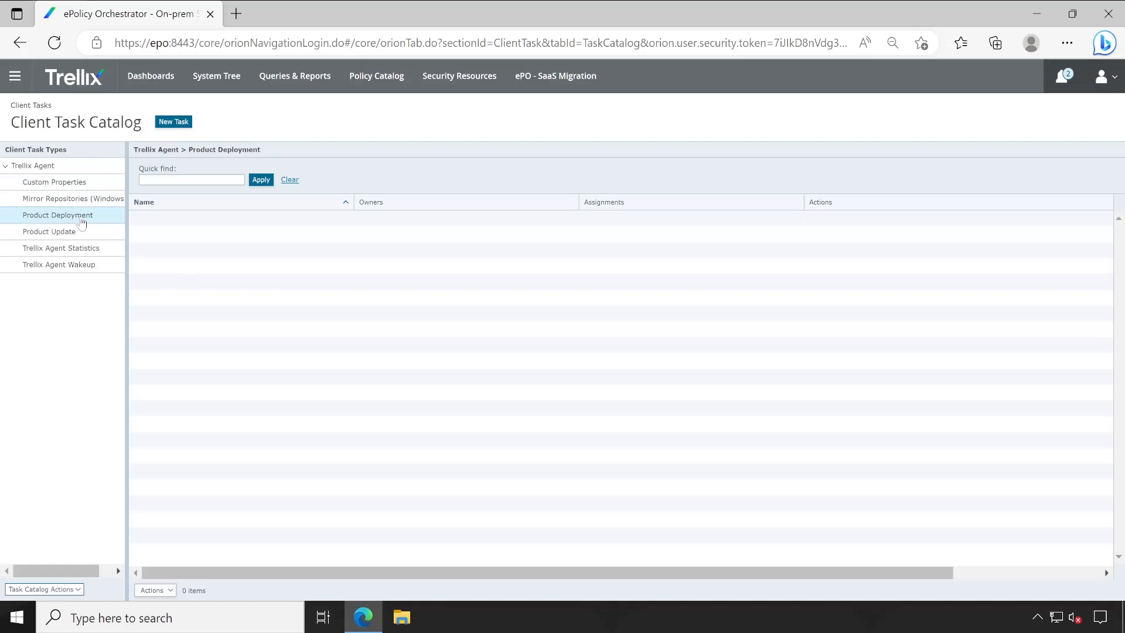
click(175, 122)
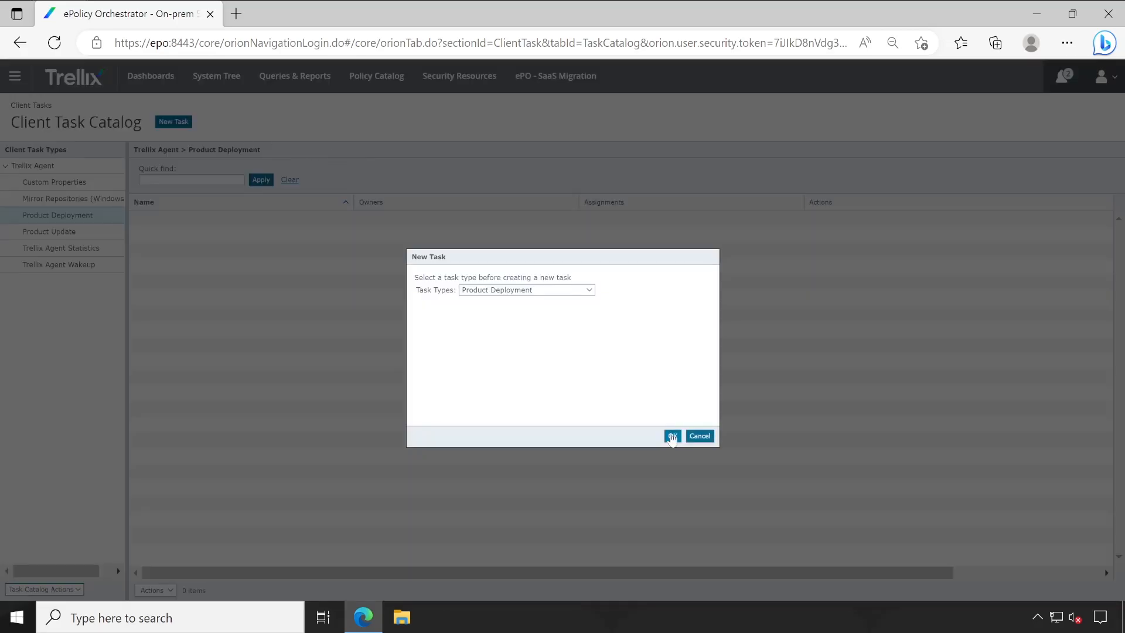
click(672, 437)
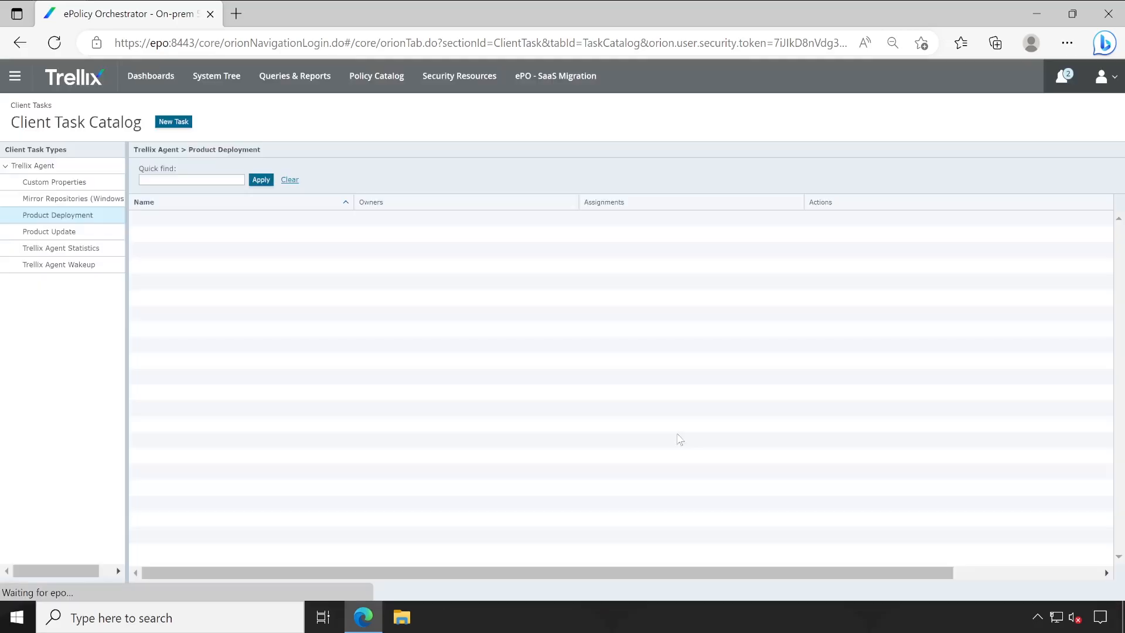
Choose Trellix Data Loss Prevention 11.10.0.292 as the product to deploy, with the action set to Install.
click(272, 380)
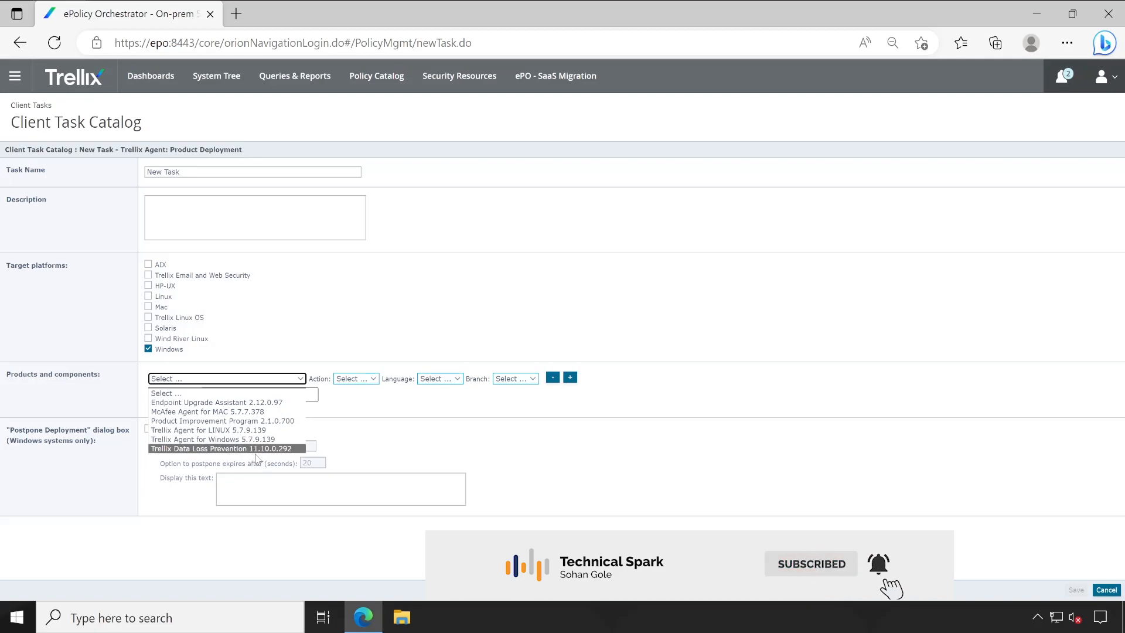
click(273, 449)
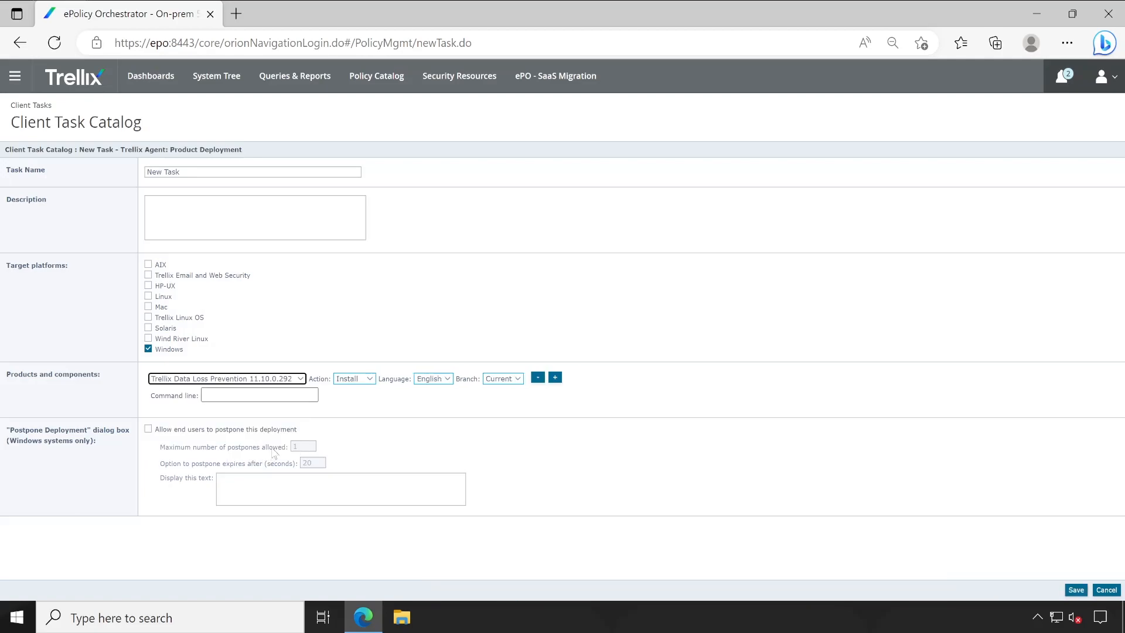
click(368, 379)
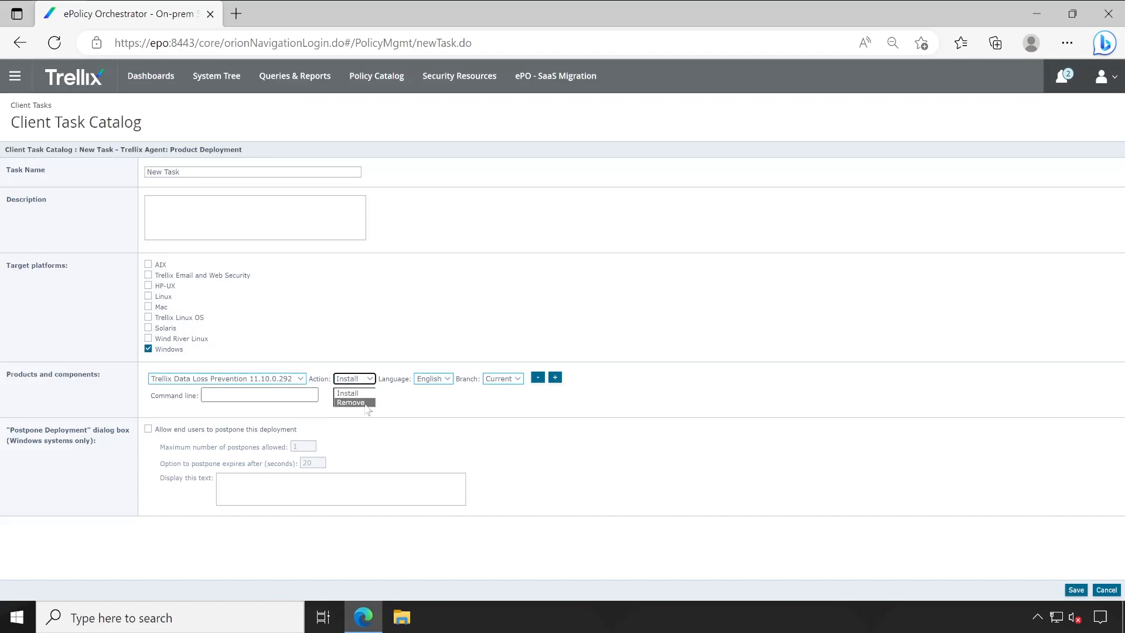
click(366, 403)
click(363, 381)
click(362, 394)
Name the deployment task DLP-WIN-11.10.0.292 and save it to the catalog.
drag(196, 171, 1, 170)
text(DLP-WIN-11.10.0.292)
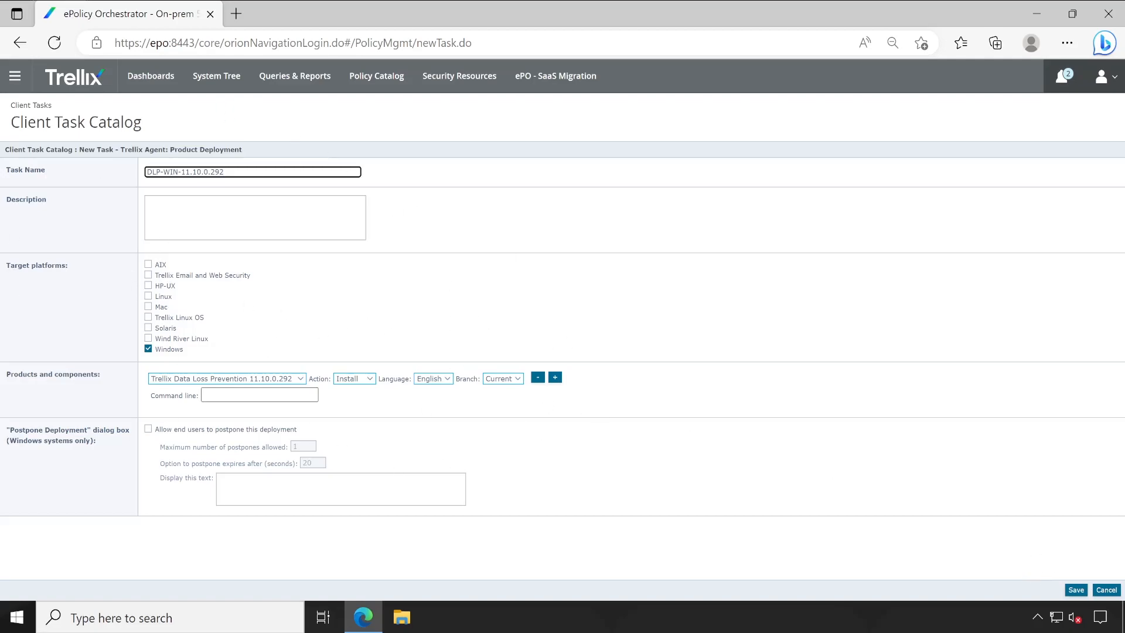
click(1076, 589)
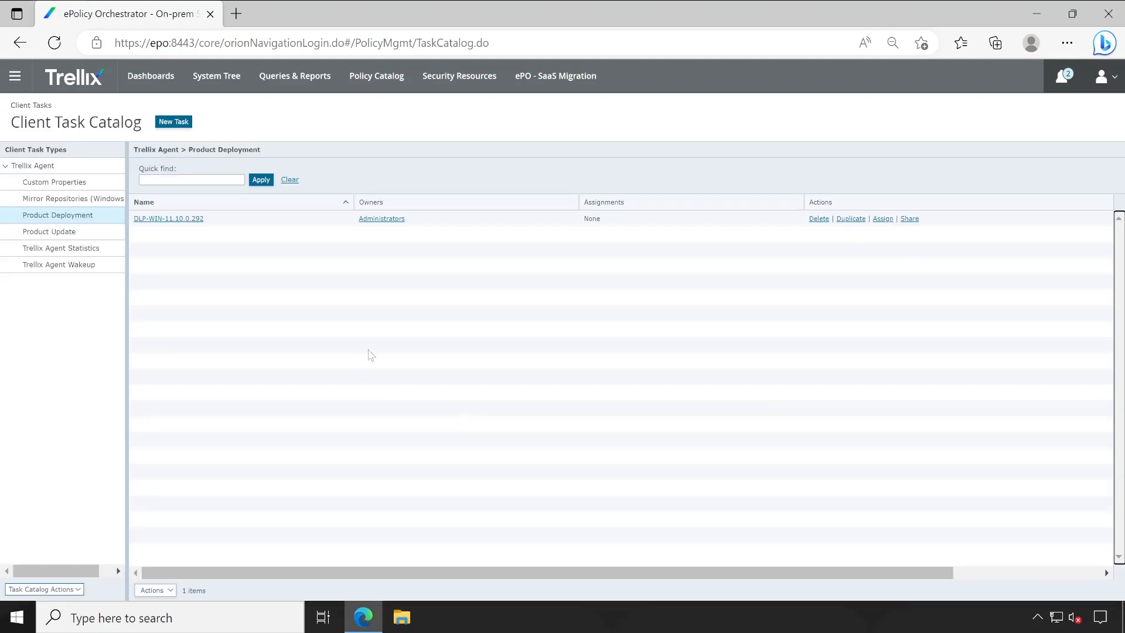
Run the DLP-WIN-11.10.0.292 product deployment client task immediately on system T1 from the System Tree.
click(214, 81)
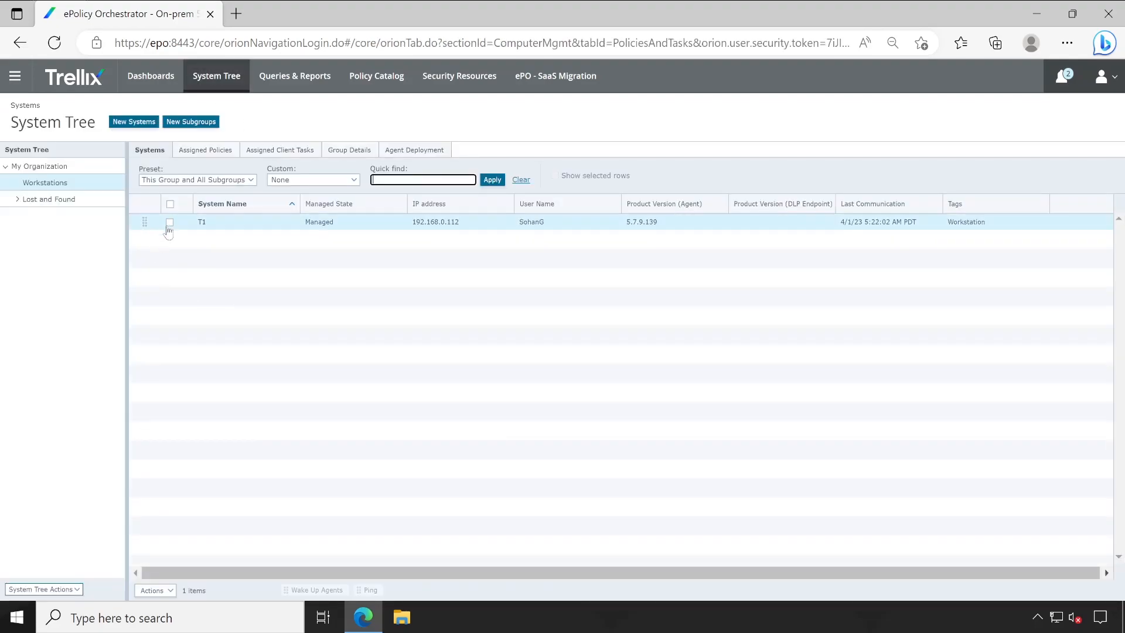
click(170, 224)
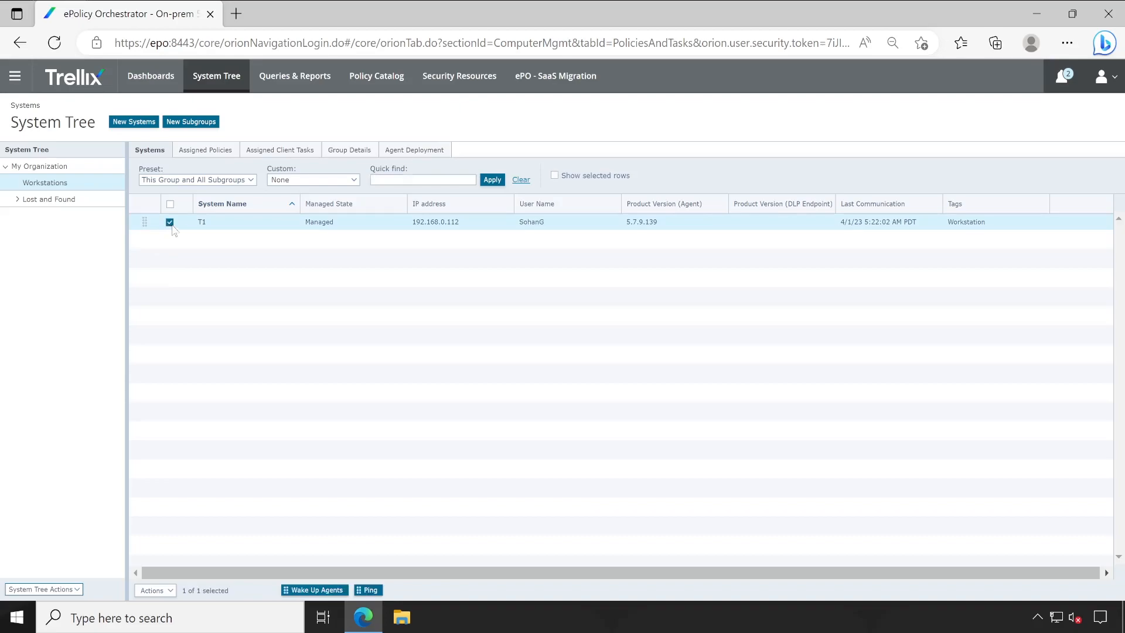
click(155, 590)
mouse_move(176, 556)
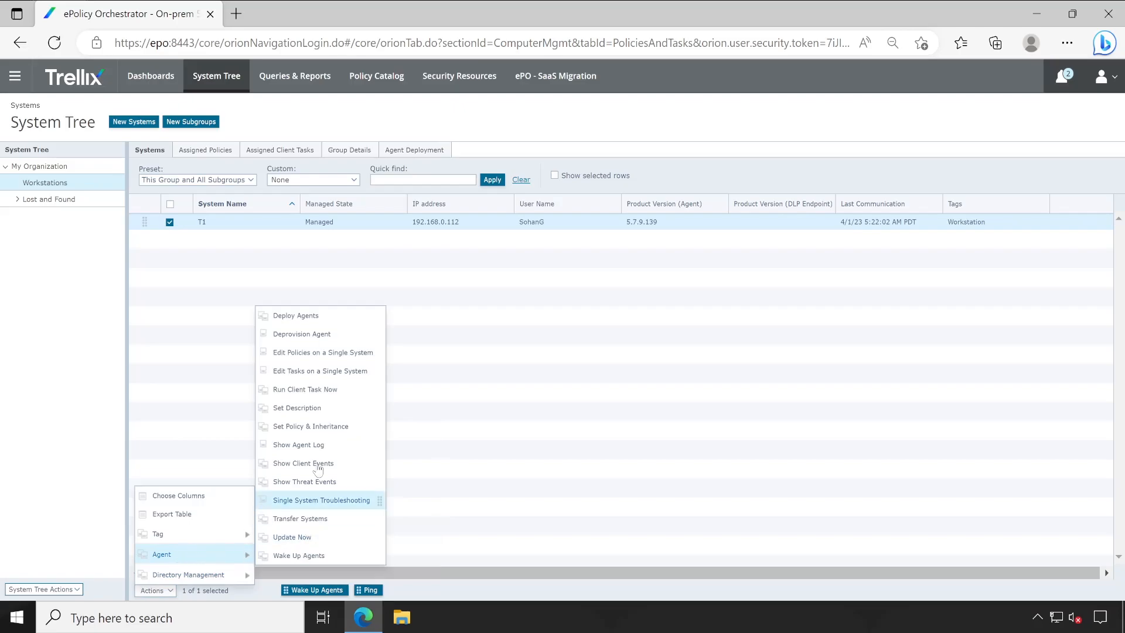
click(320, 390)
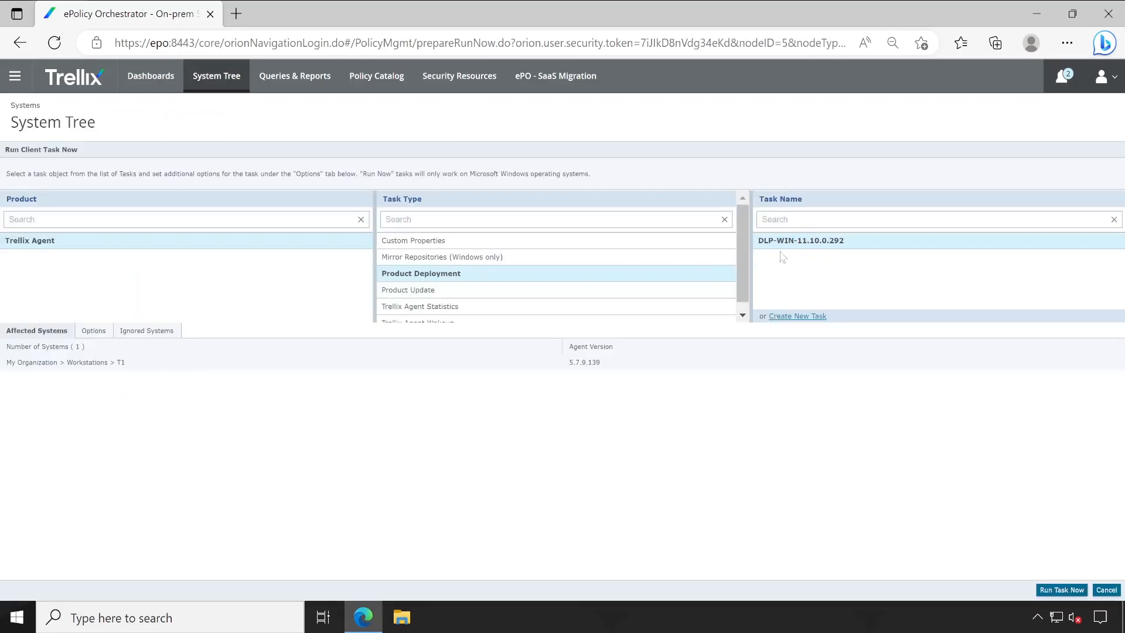
click(1050, 593)
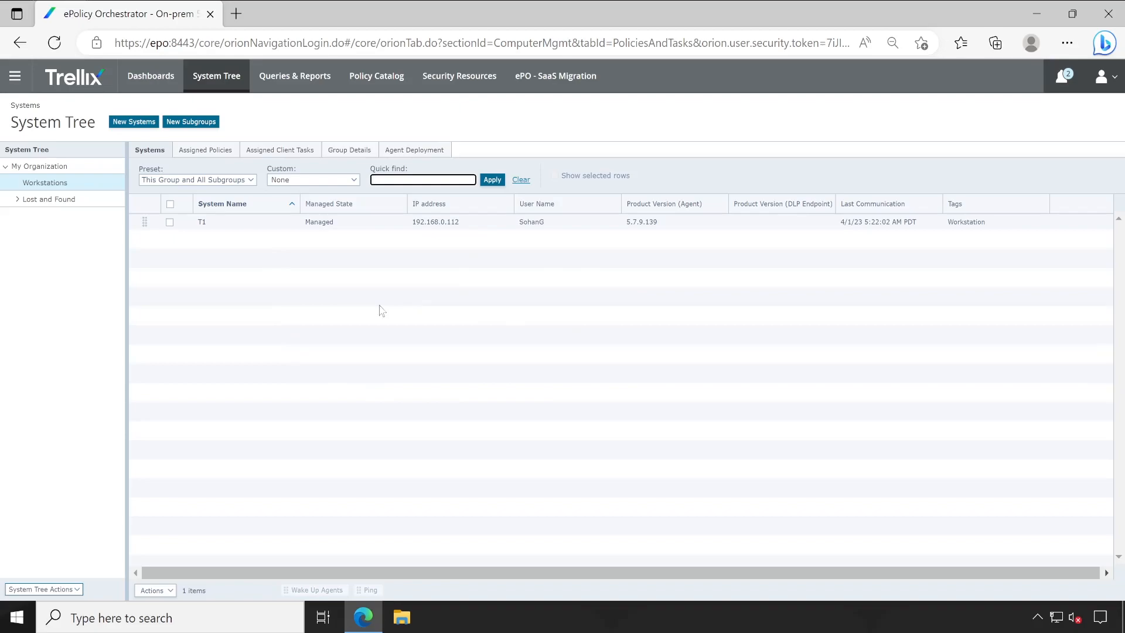
Open the Tag Catalog and show the tags in the My Tags group.
click(169, 221)
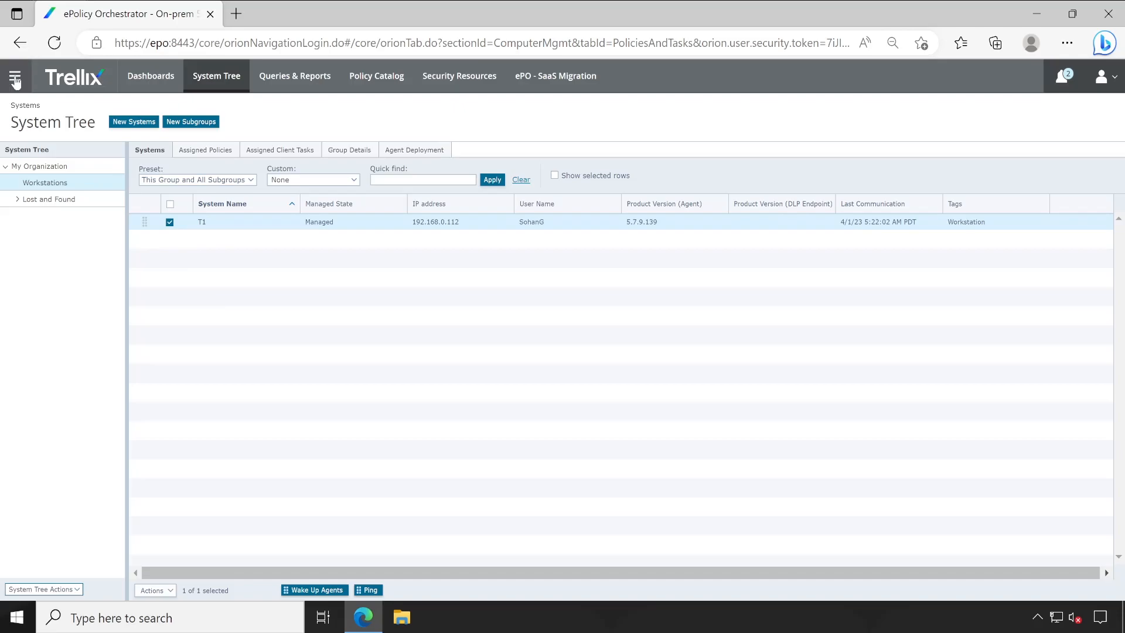
click(15, 80)
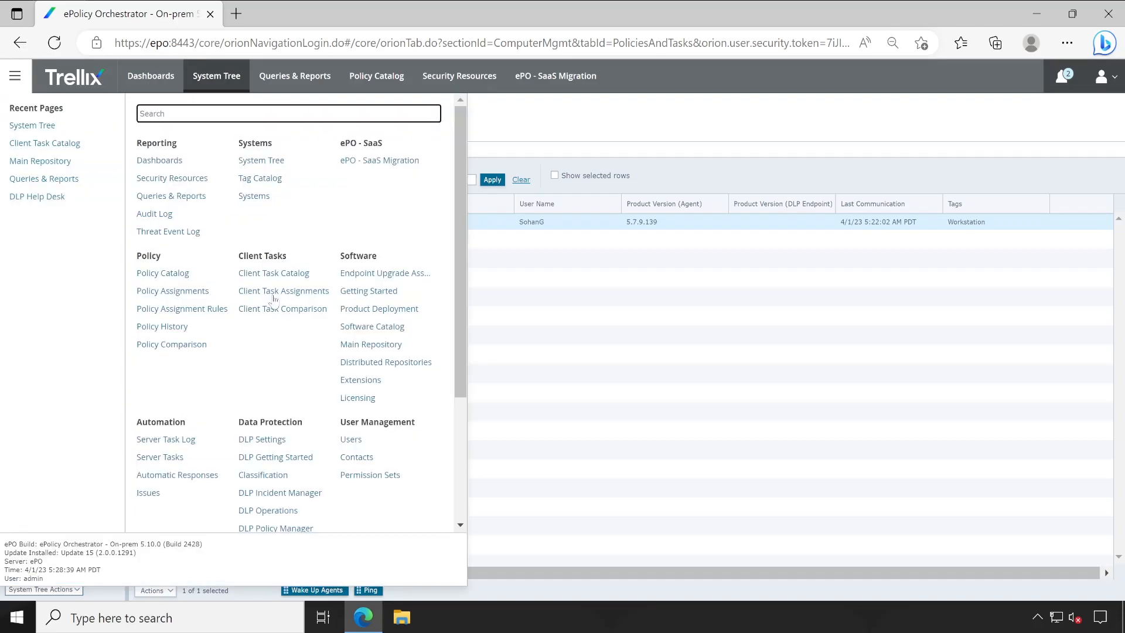
click(253, 183)
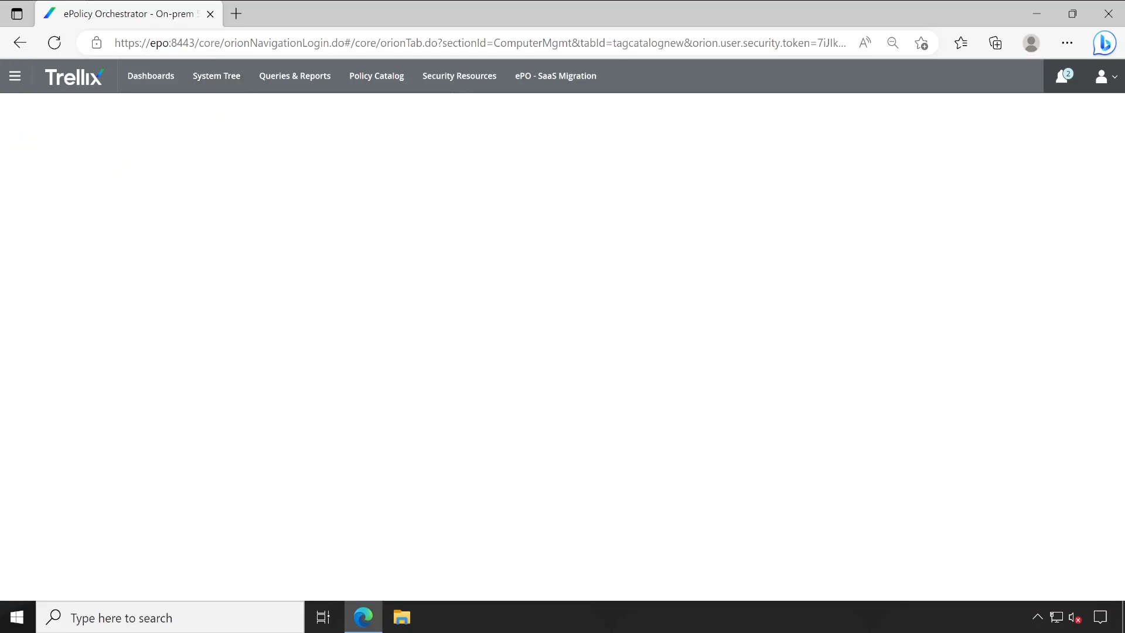
click(18, 226)
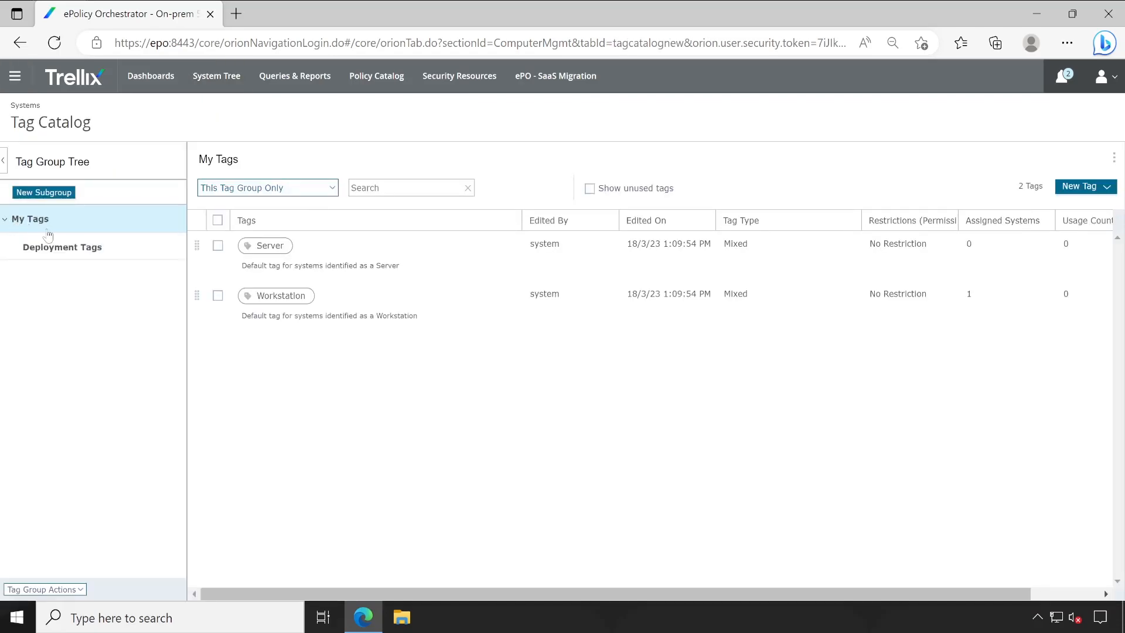
click(77, 258)
click(87, 226)
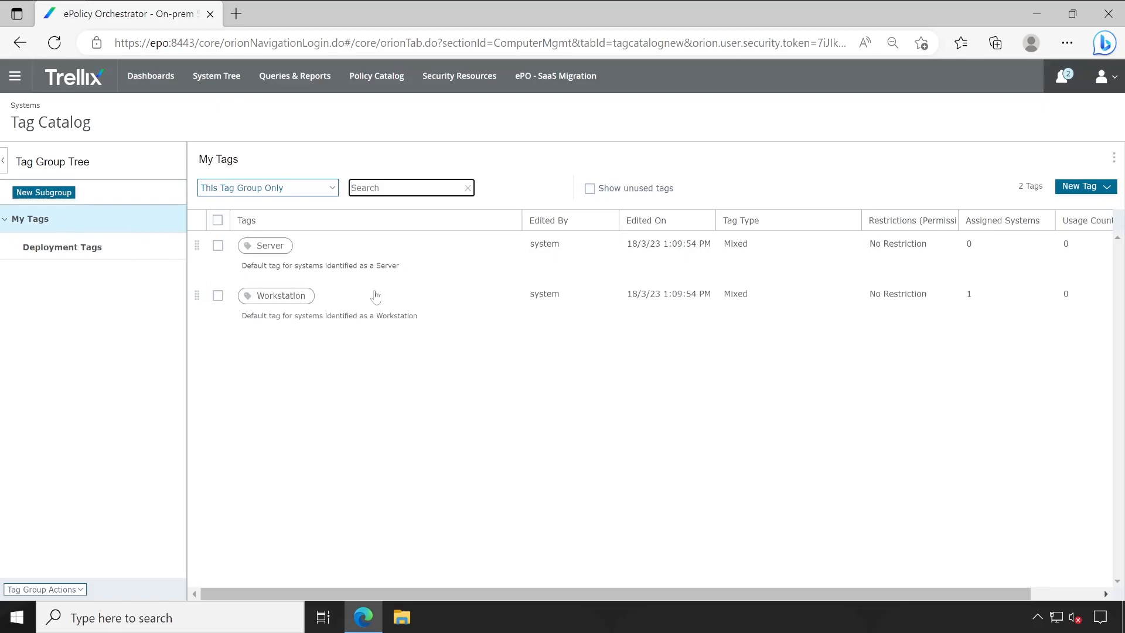
Start a new tag in My Tags and name it DLP-WIN-Install-11.10.0.292.
click(1084, 190)
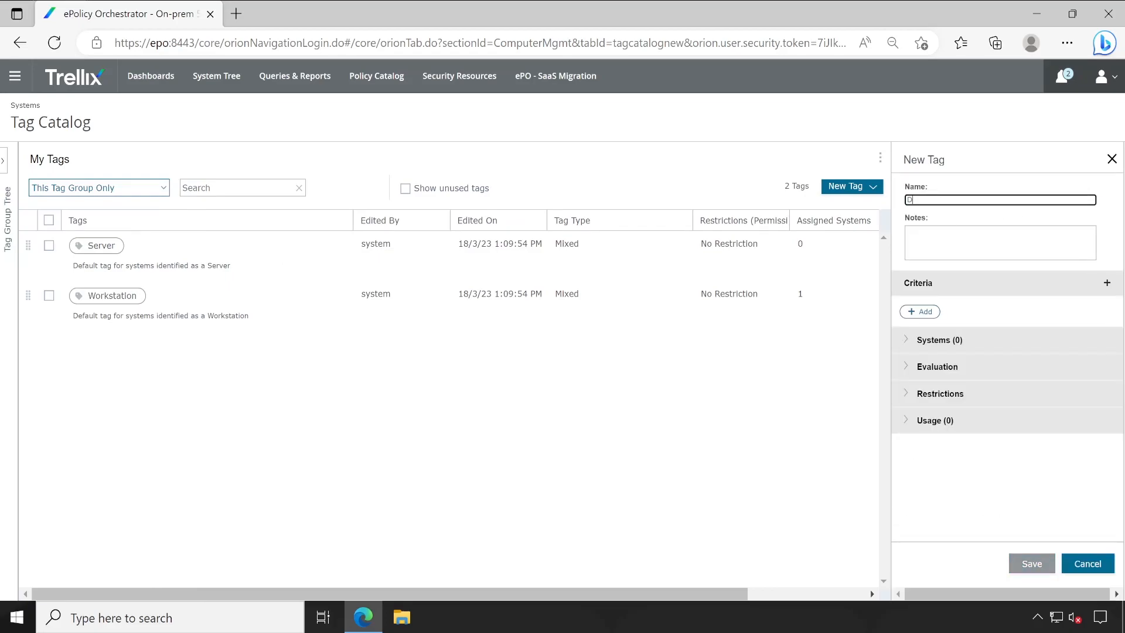
text(LP-WIN-Install-11.10.0.292)
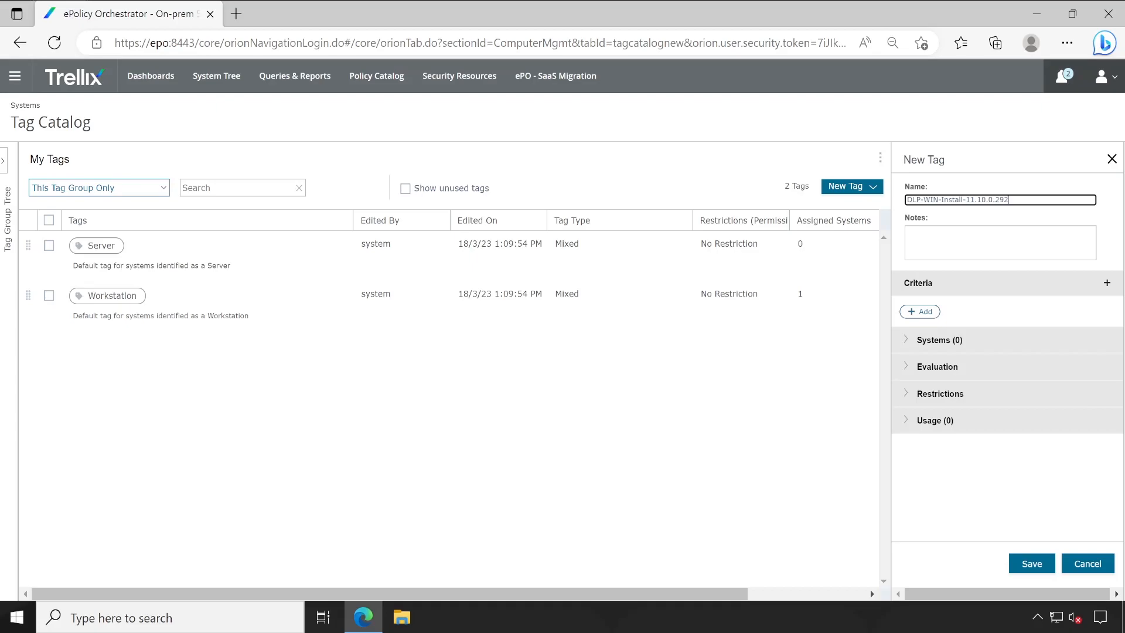
click(1000, 243)
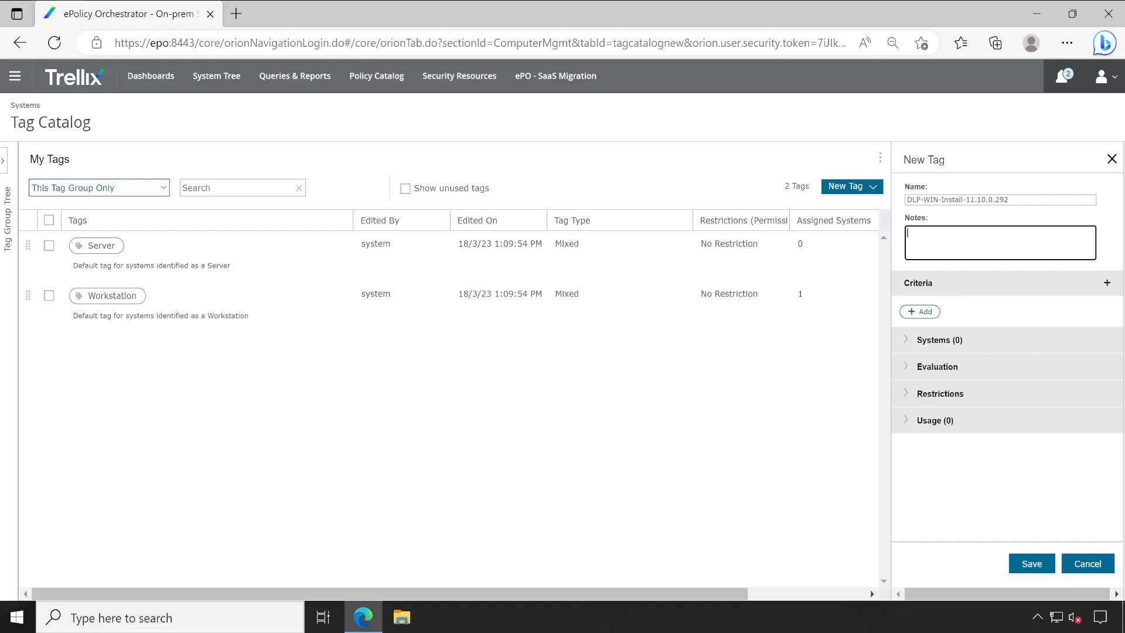
Search the tag's criteria properties for "versio" and add Product Version (DLP Endpoint) as a criterion.
click(1107, 284)
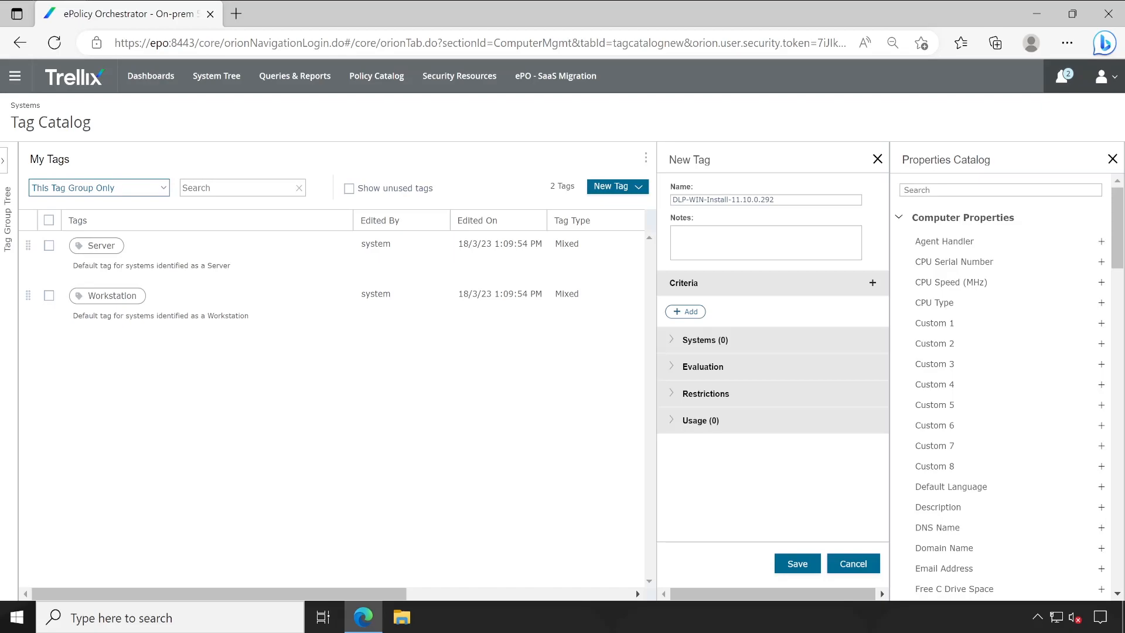
click(990, 189)
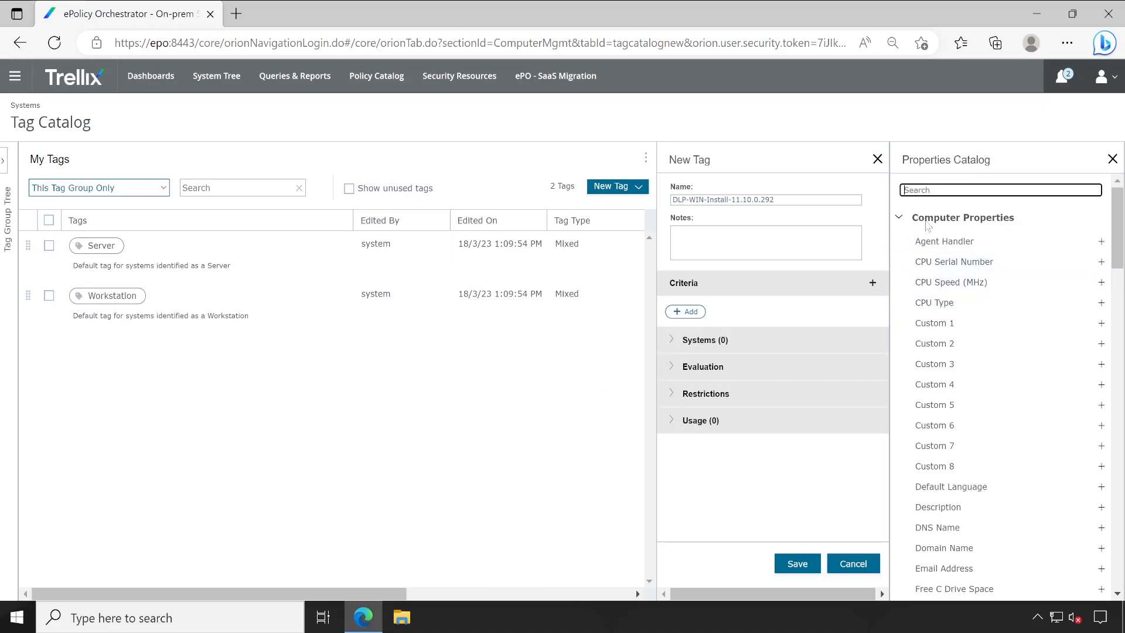
text(version)
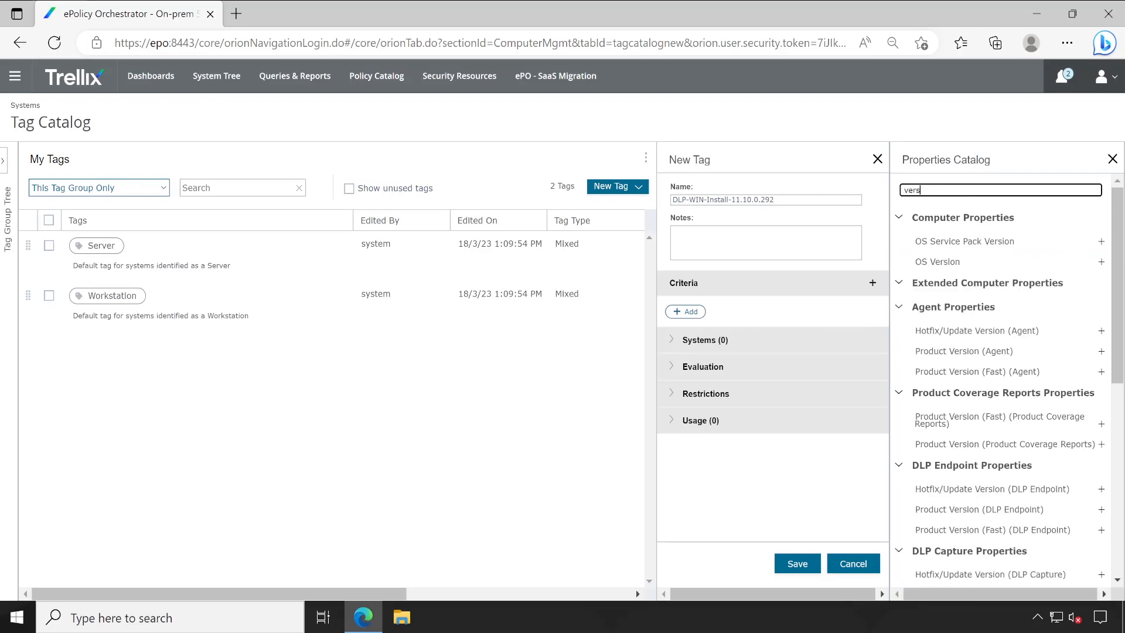
scroll(989, 387, down, 2)
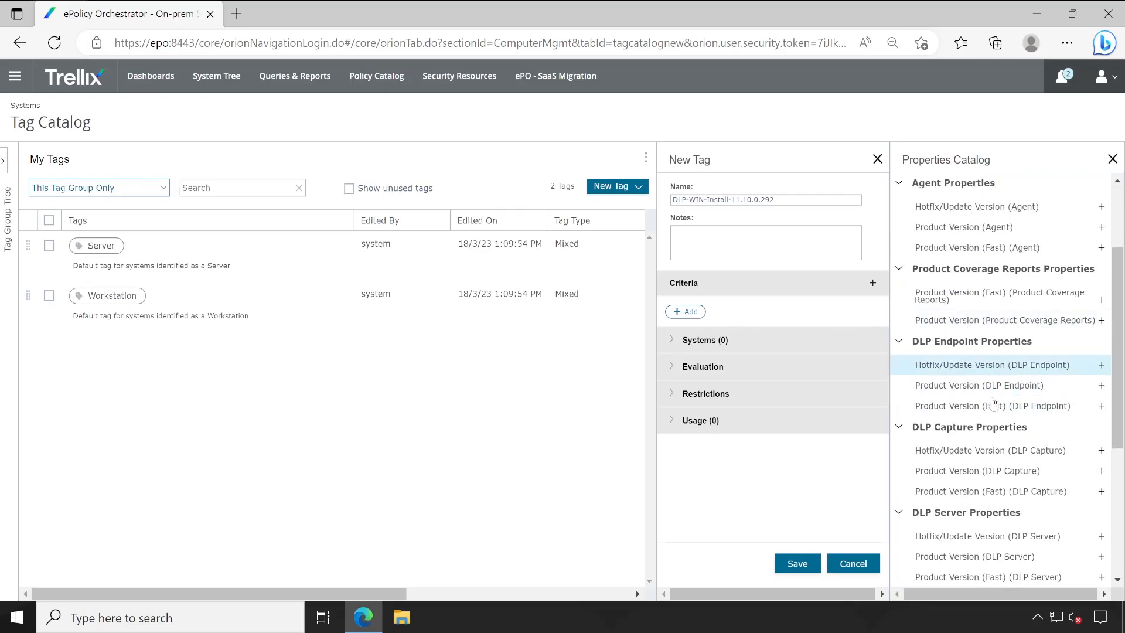
scroll(984, 451, up, 1)
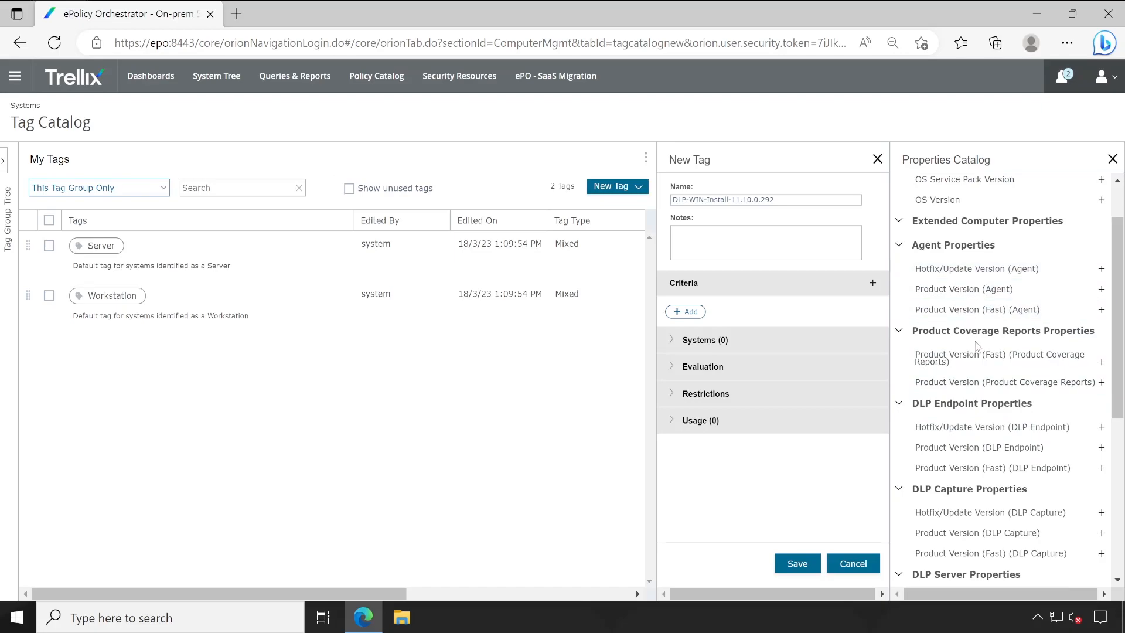
click(992, 451)
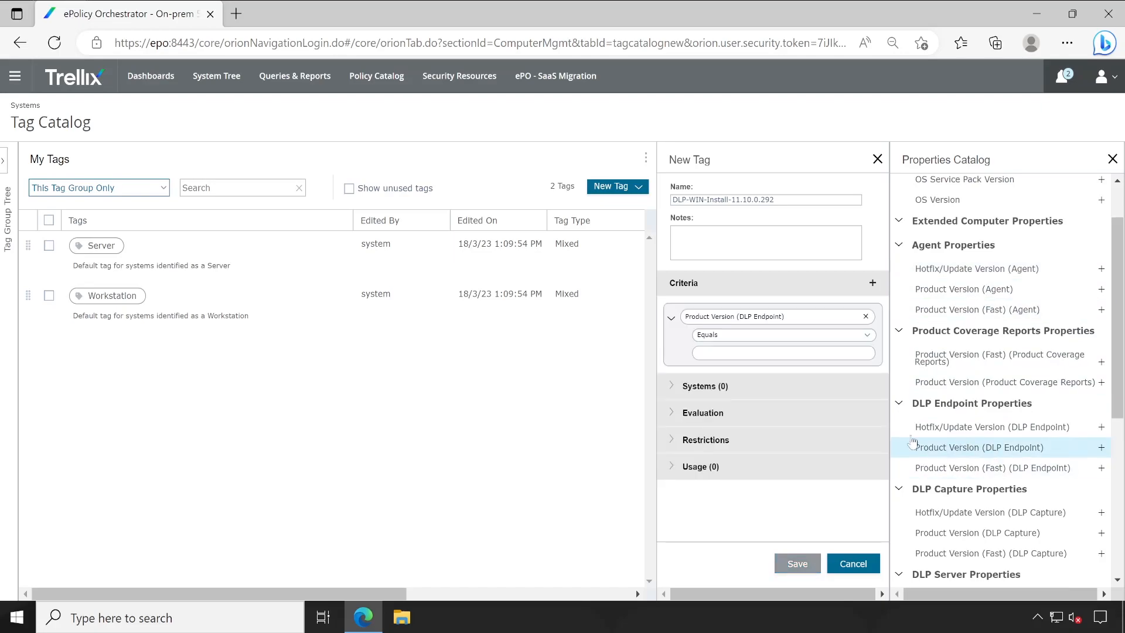
Set the Product Version (DLP Endpoint) criterion to Less than 11.10.0.292.
click(765, 340)
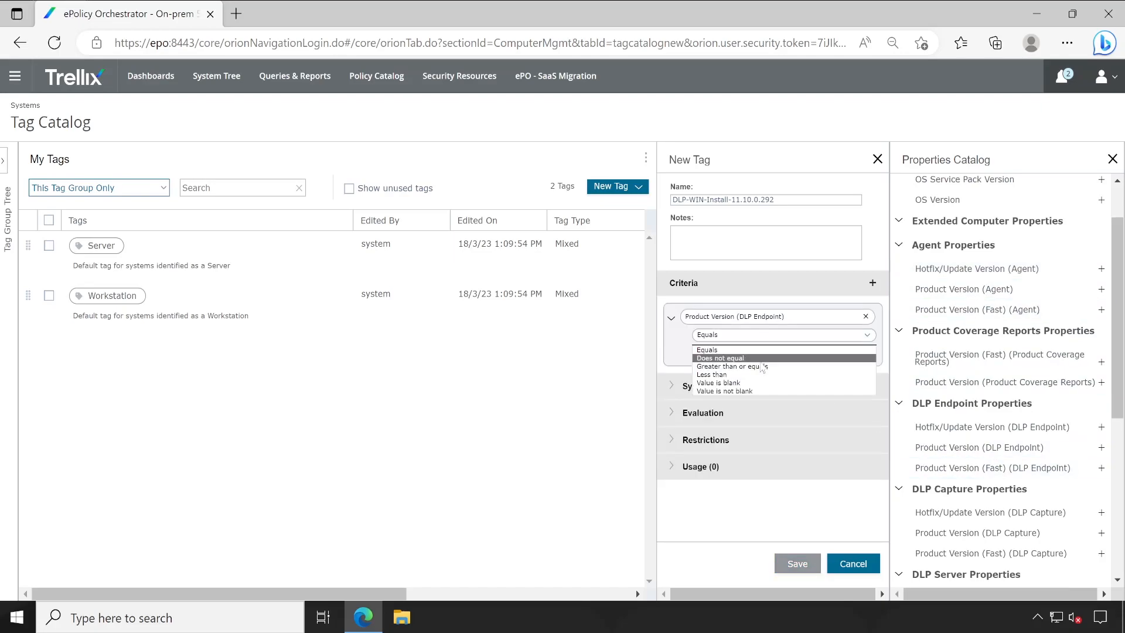
click(762, 382)
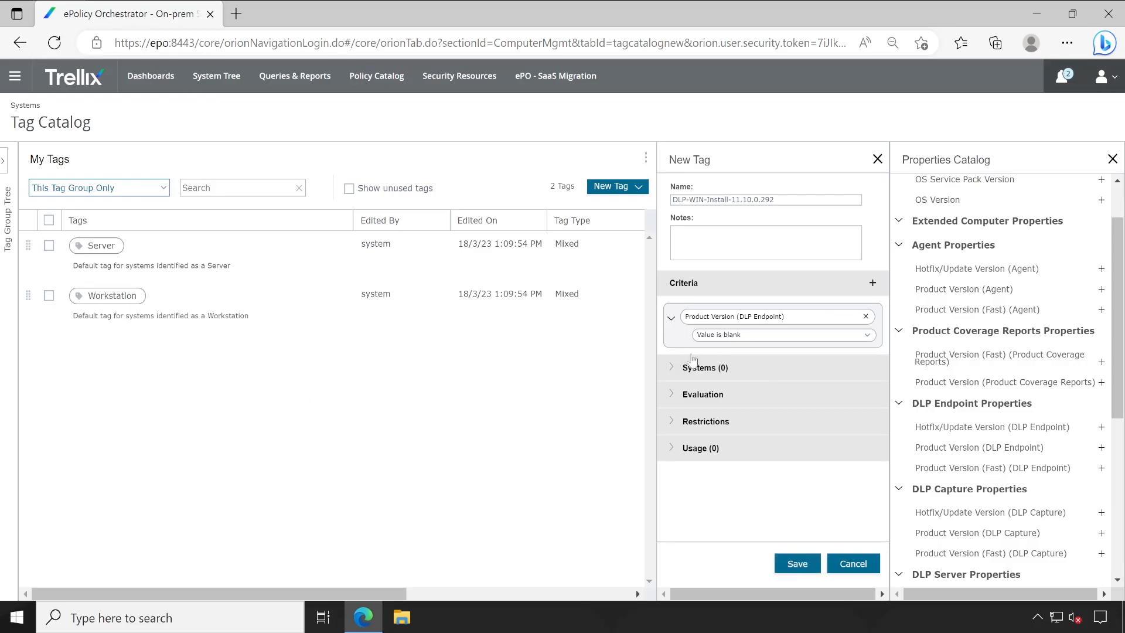
click(754, 337)
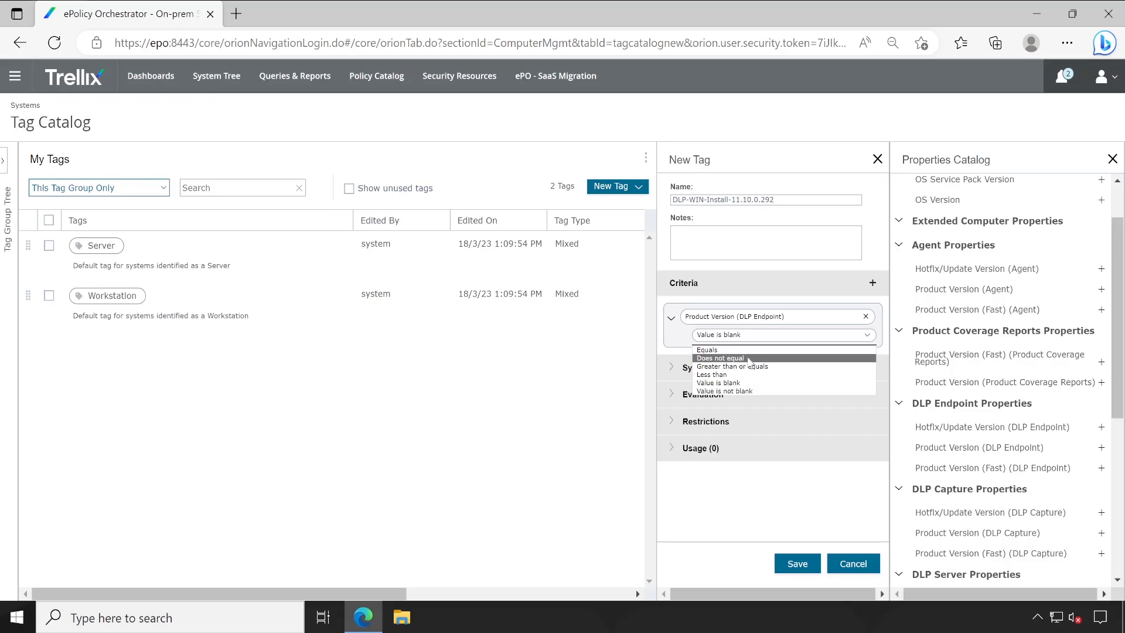
click(749, 374)
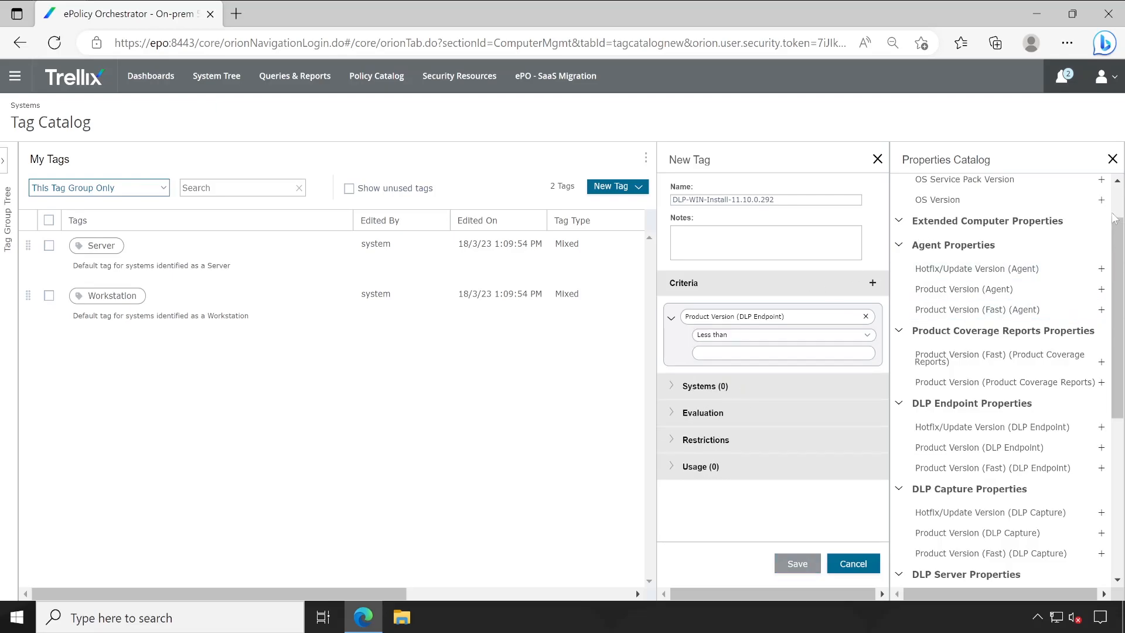
scroll(1102, 190, up, 2)
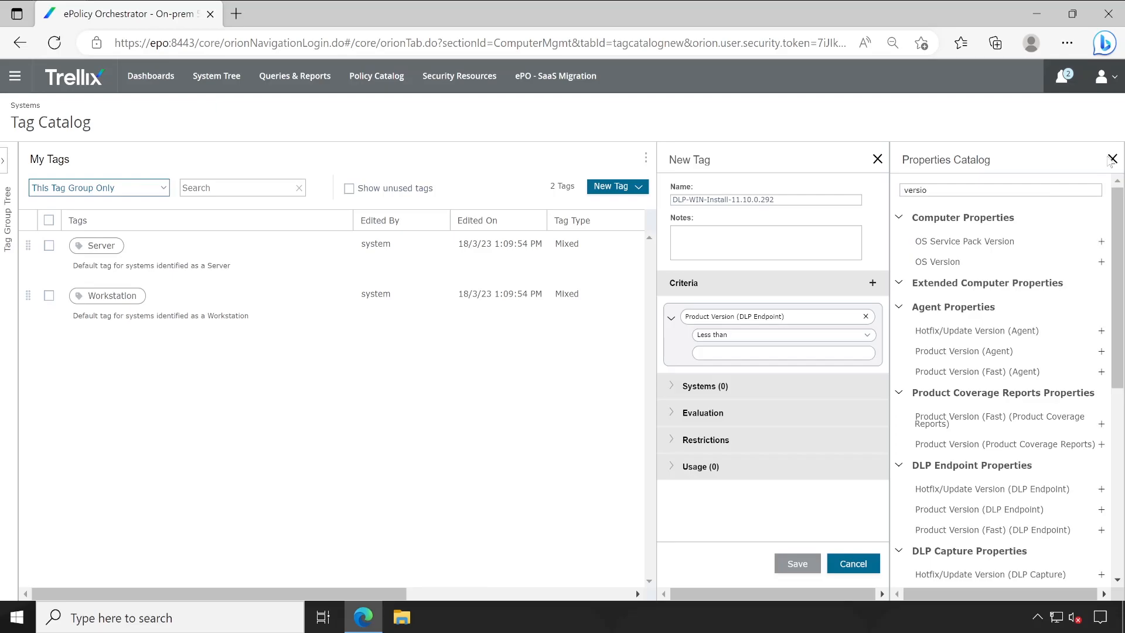
drag(775, 200, 736, 200)
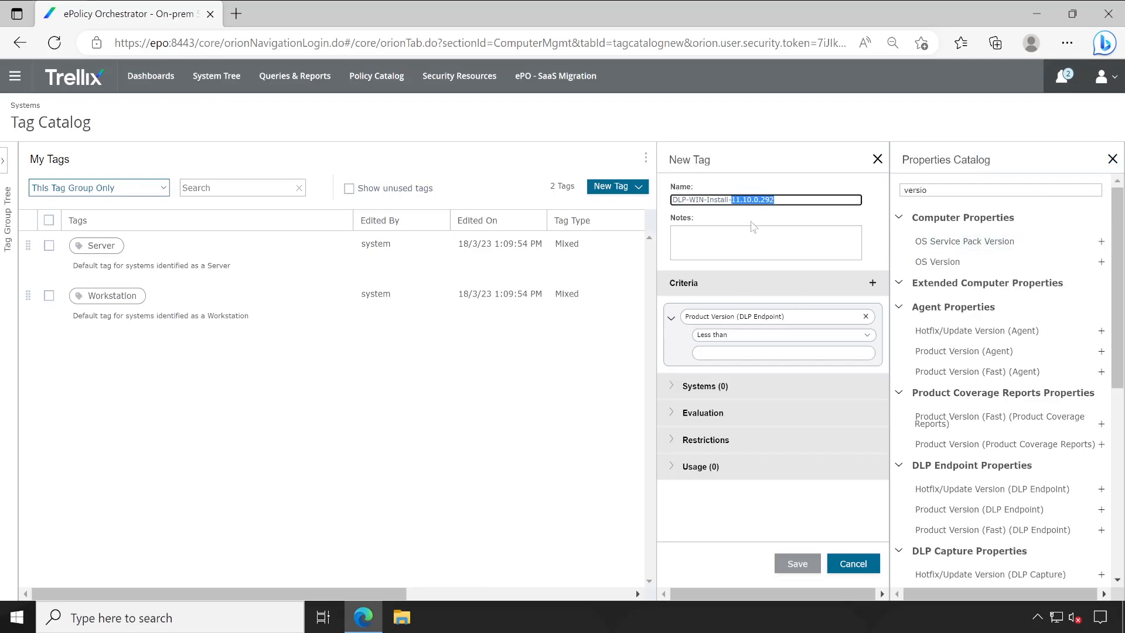
click(739, 353)
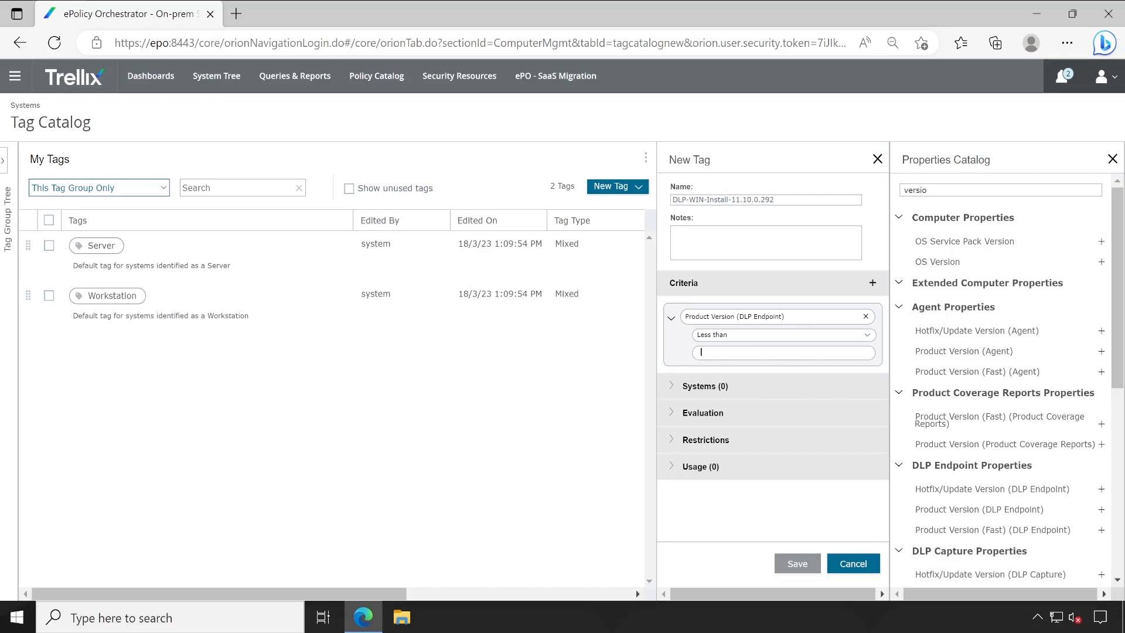
text(11.10.0.292)
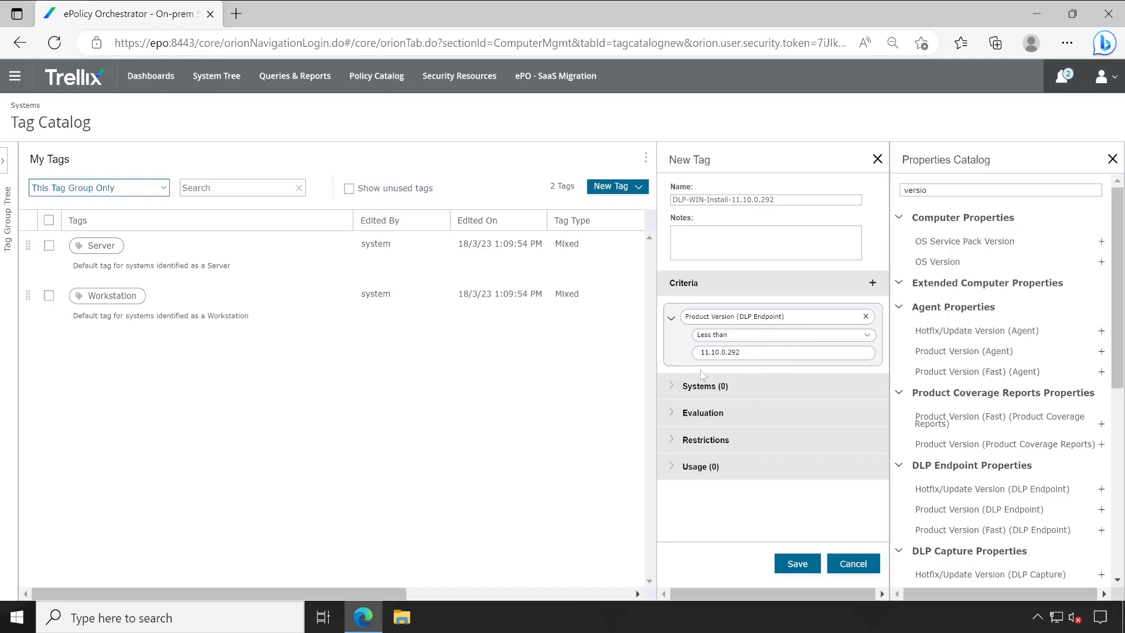
key(ctrl+a)
Add a second Product Version (DLP Endpoint) criterion joined with "or" and set it to Value is blank.
scroll(954, 424, down, 1)
click(967, 447)
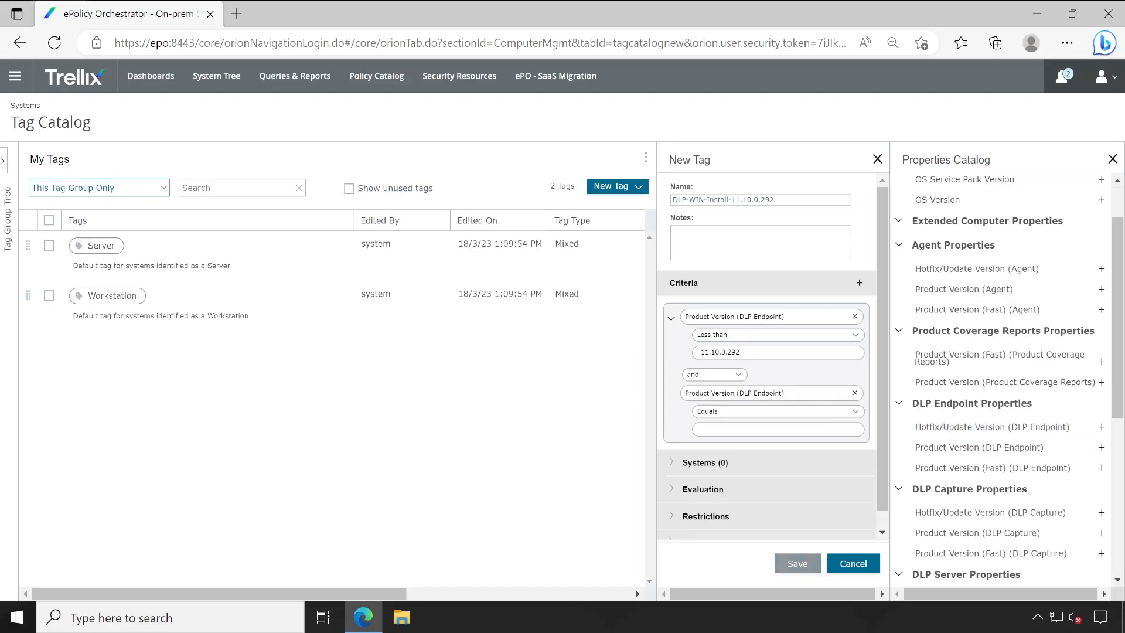
drag(747, 353, 599, 353)
click(725, 376)
click(712, 397)
click(715, 376)
click(713, 399)
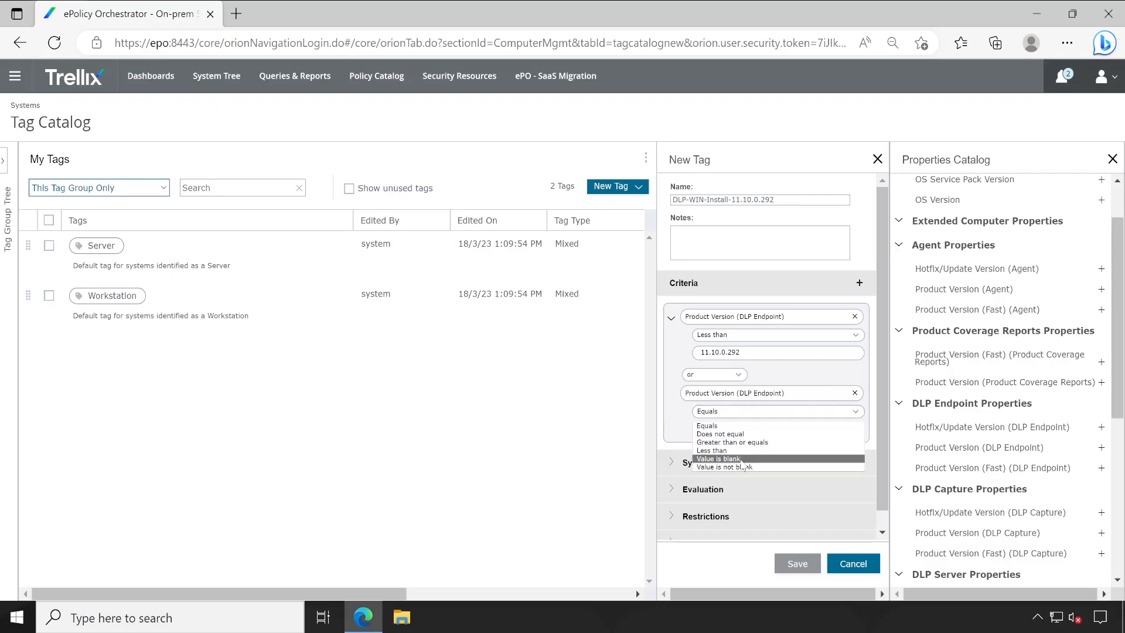
click(754, 413)
click(742, 464)
double_click(727, 352)
click(741, 352)
drag(740, 352, 709, 353)
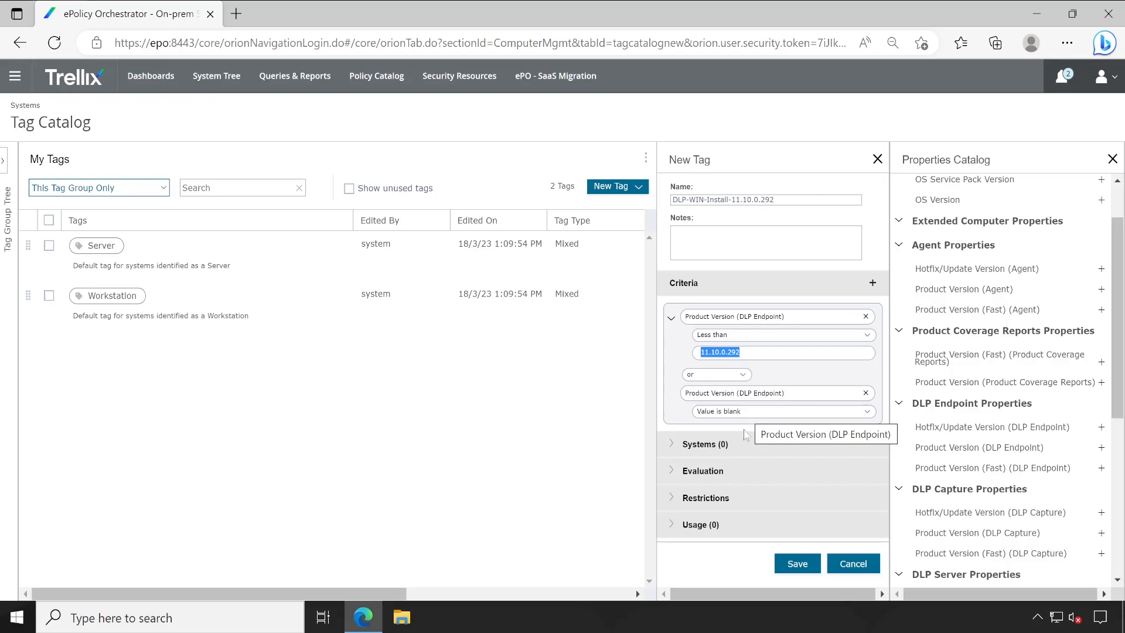
Set the tag to apply now to systems matching its criteria and to also evaluate on each agent-server communication.
click(703, 447)
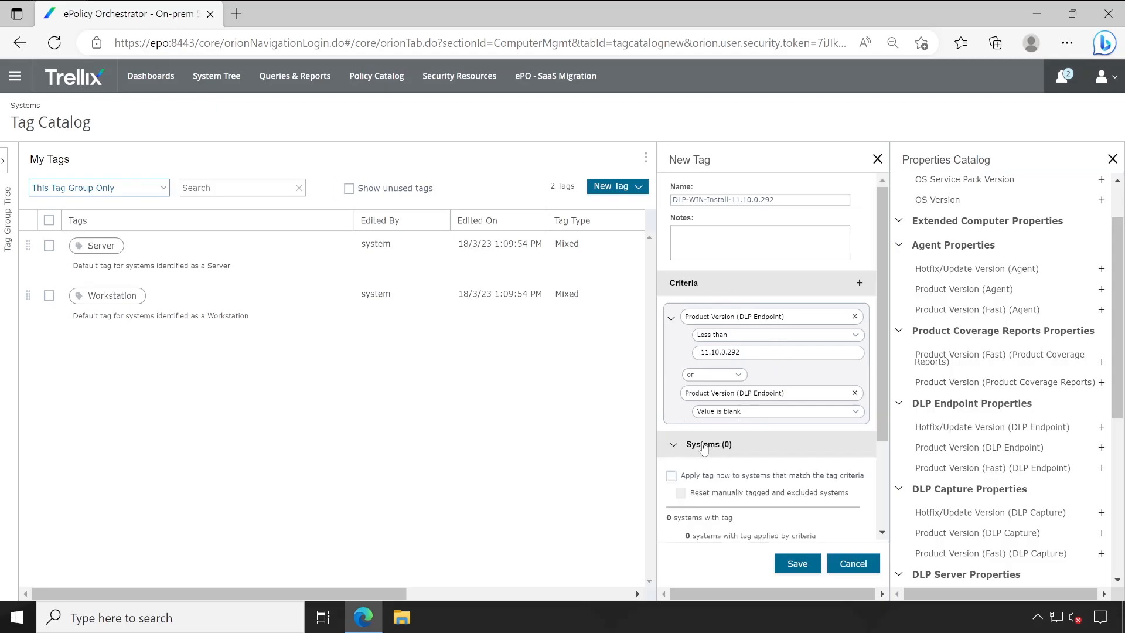
scroll(706, 452, down, 1)
click(672, 422)
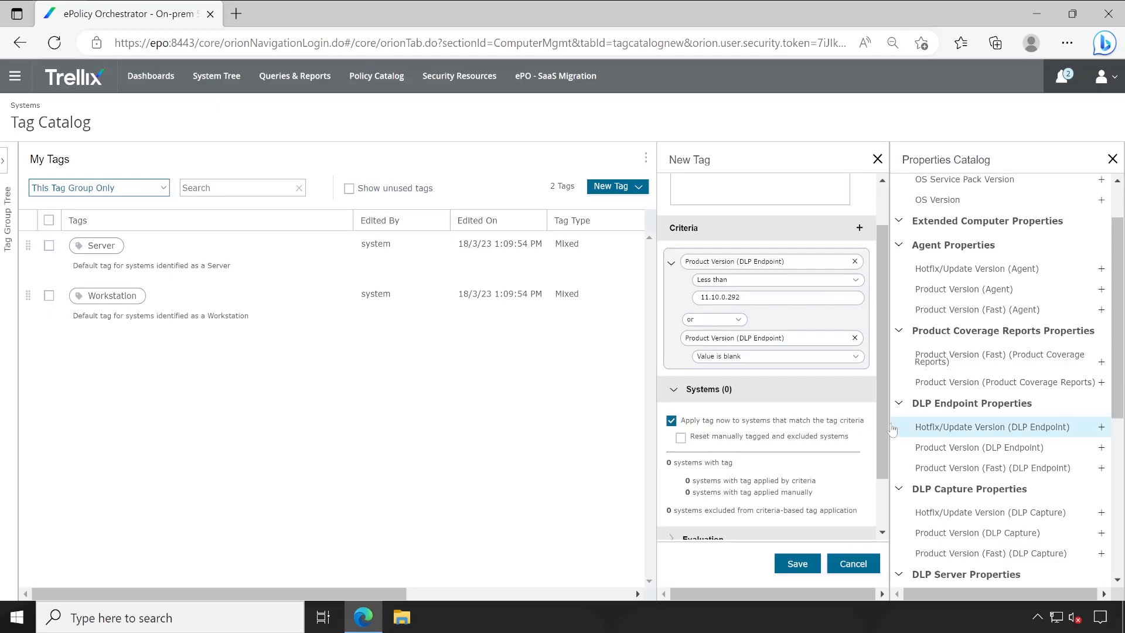
scroll(779, 433, down, 2)
click(703, 472)
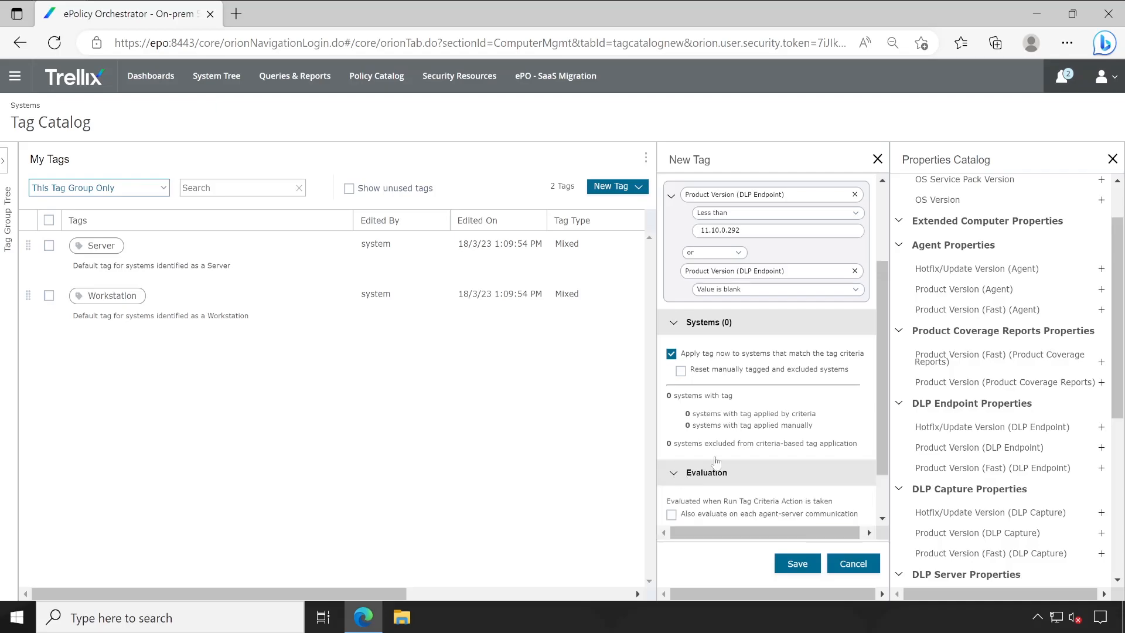
scroll(734, 437, down, 1)
click(672, 454)
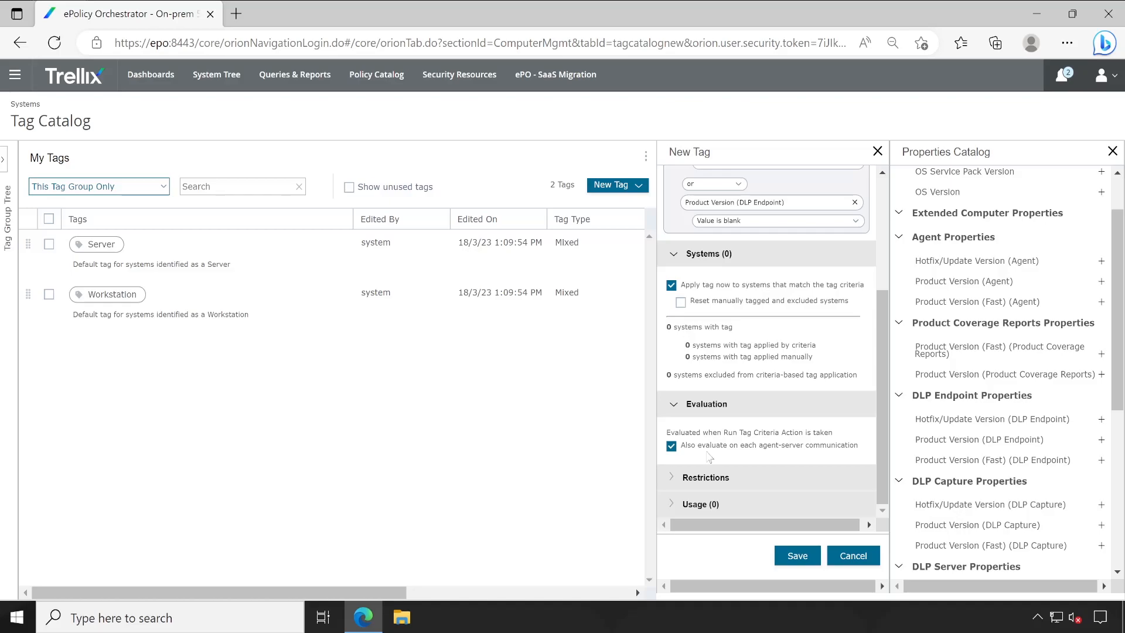
Review the new tag's restrictions, usage and criteria, and save the tag.
click(785, 479)
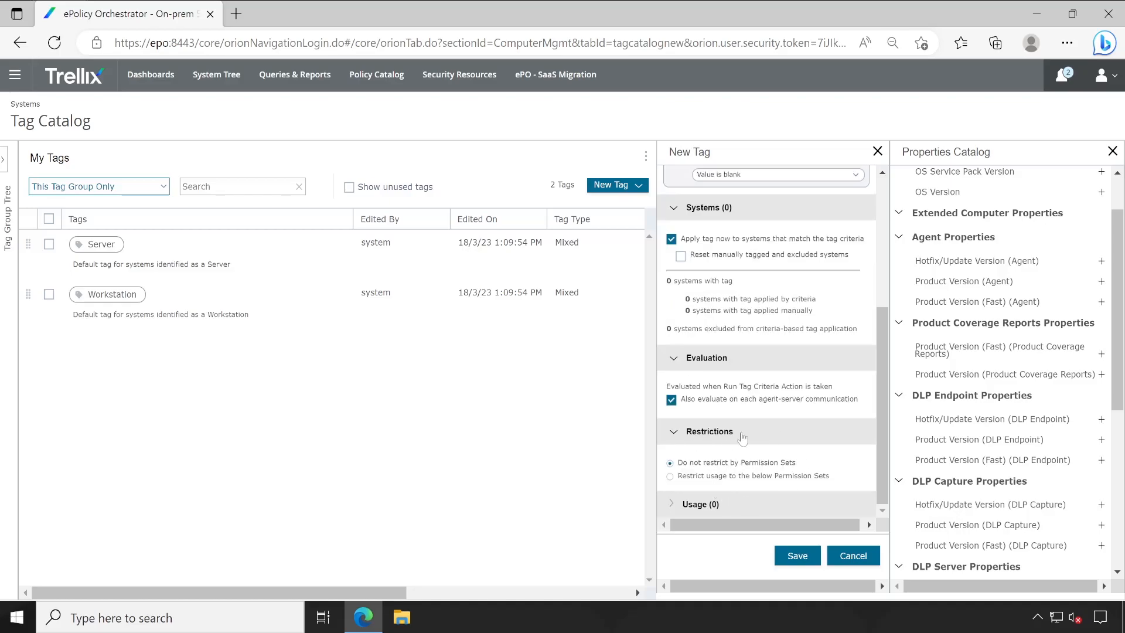
click(756, 505)
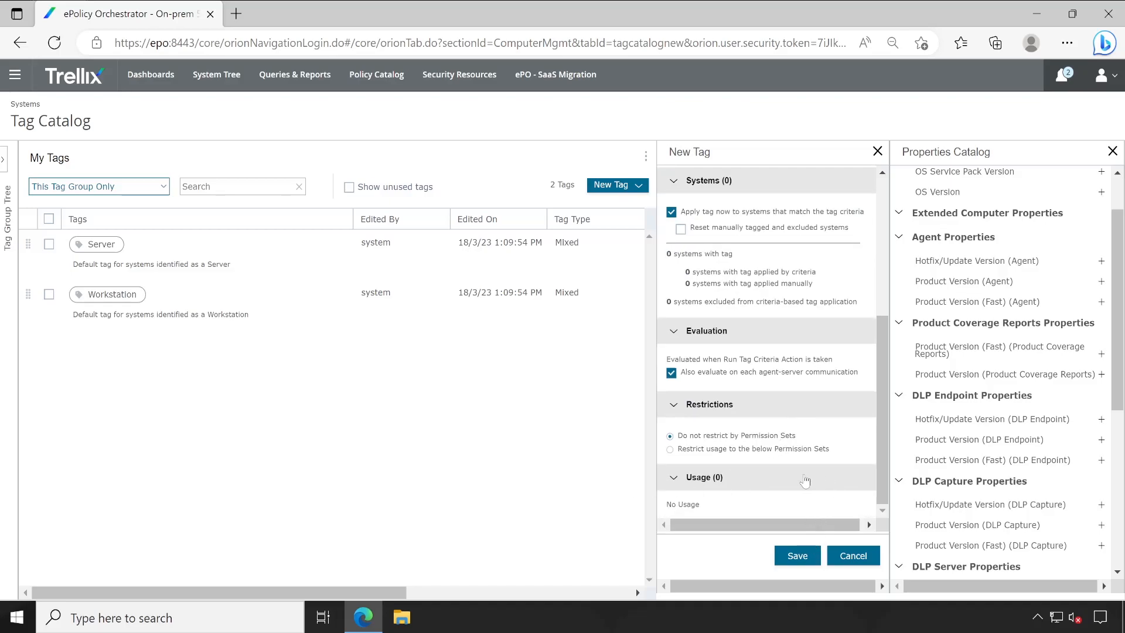
scroll(771, 458, up, 5)
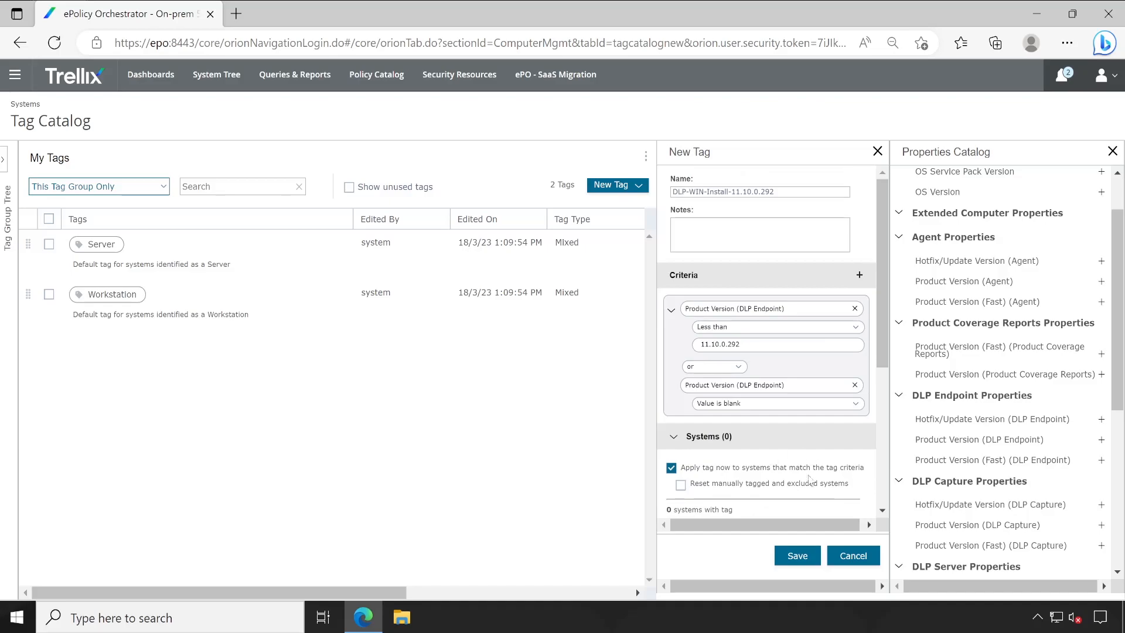
click(798, 556)
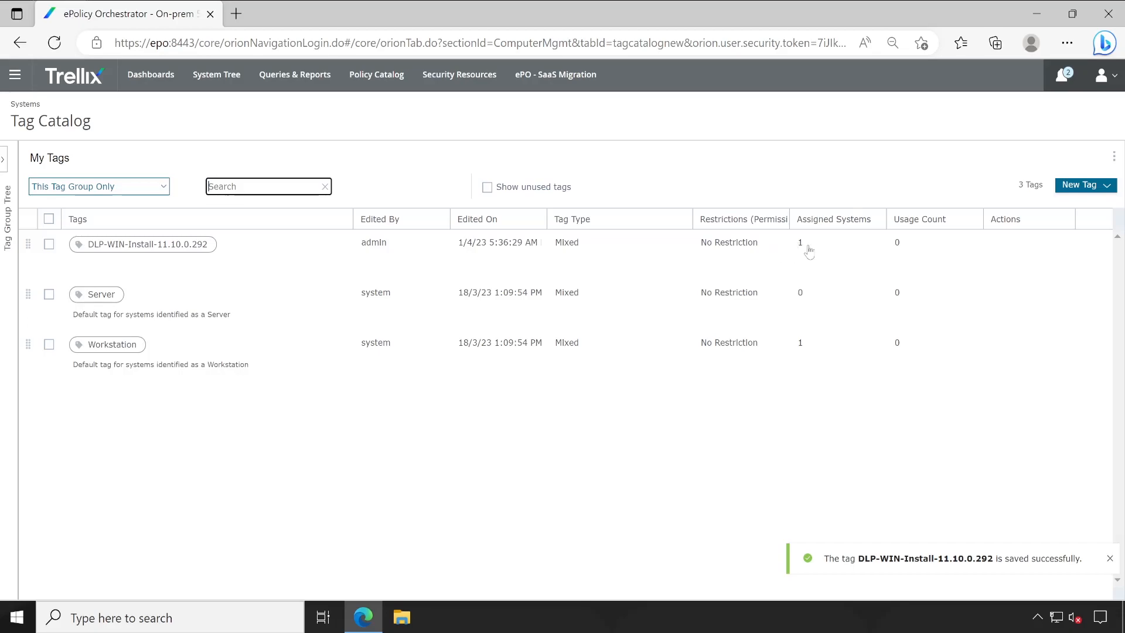
Open the details of the DLP-WIN-Install-11.10.0.292 tag and list all systems that carry it.
click(255, 255)
click(933, 369)
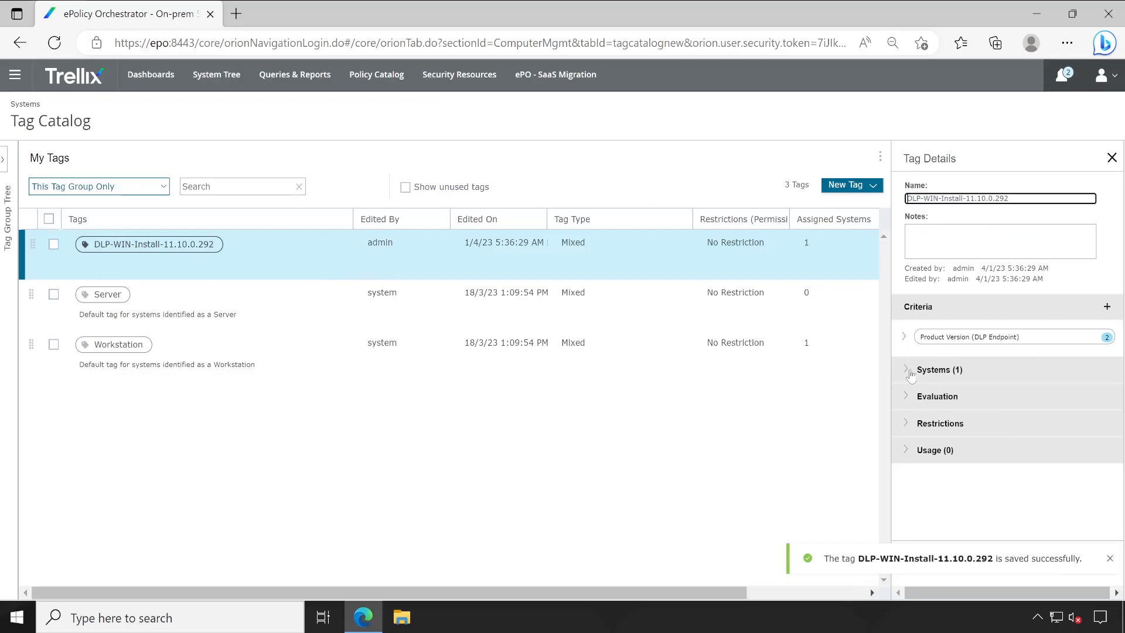
click(1002, 444)
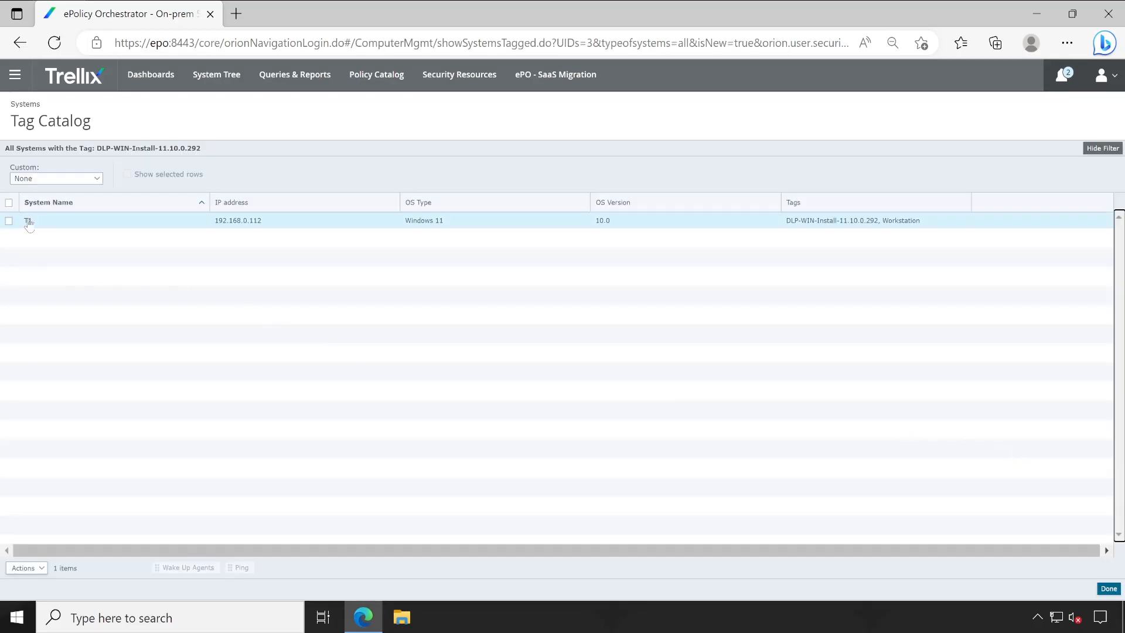
Start a client task assignment of DLP-WIN-11.10.0.292 for the Workstations group, sent only to computers tagged DLP-WIN-Install-11.10.0.292.
click(202, 76)
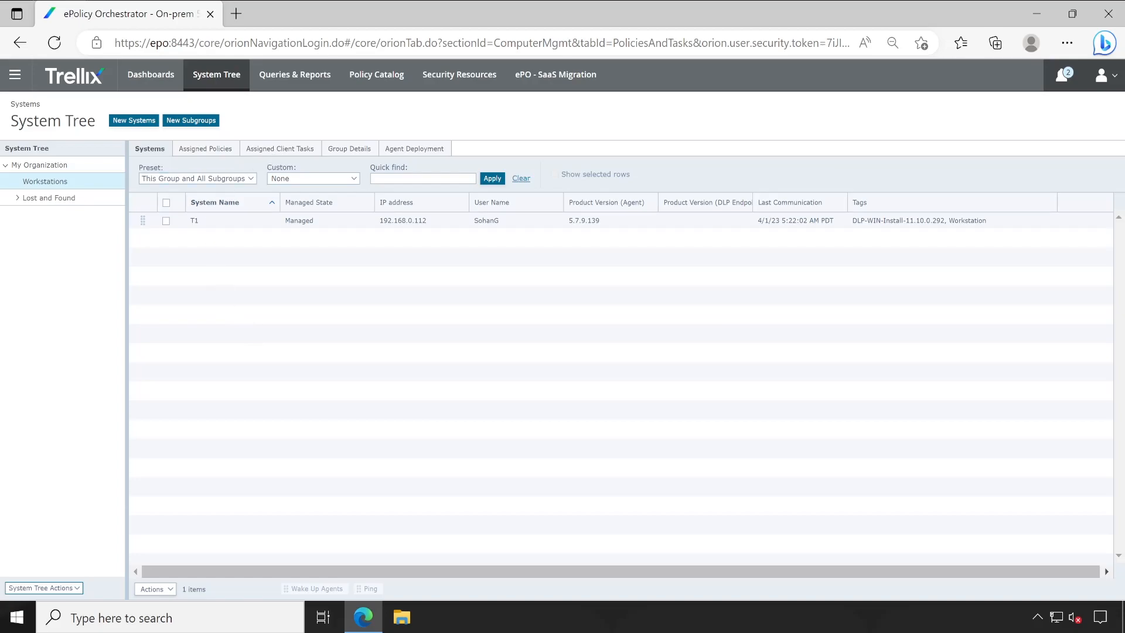
click(279, 148)
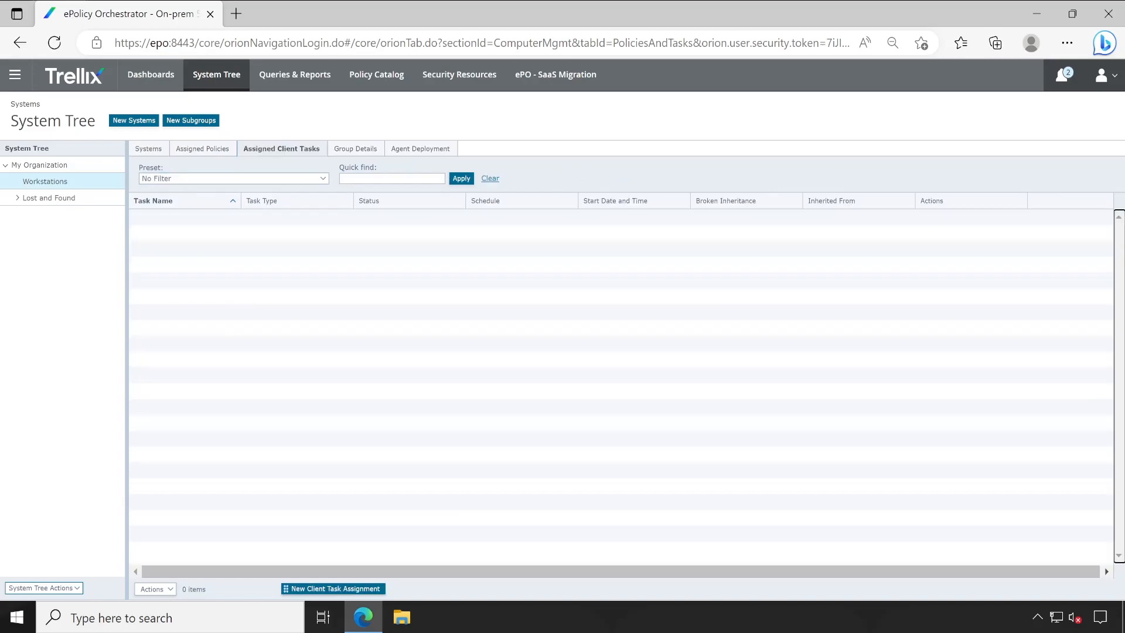
click(342, 589)
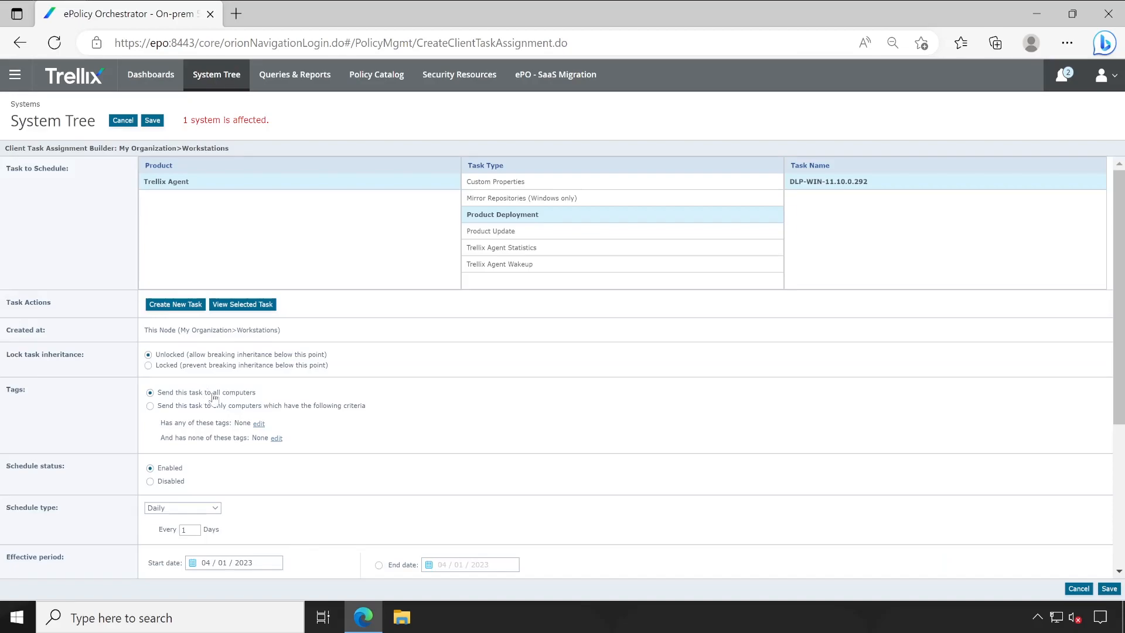
click(205, 406)
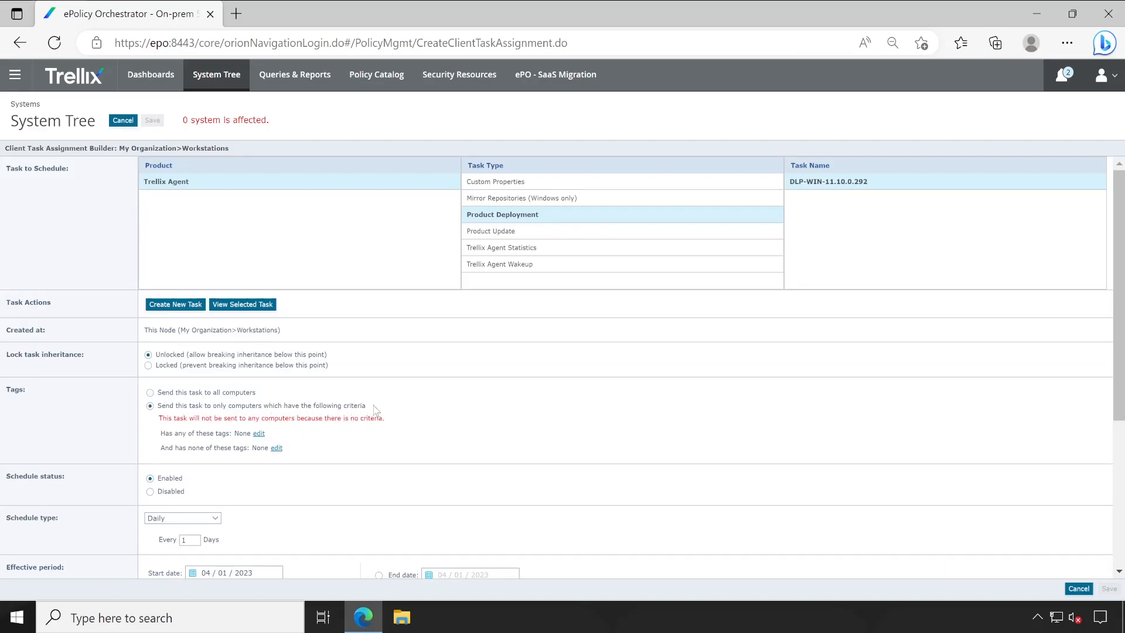
click(259, 433)
click(572, 271)
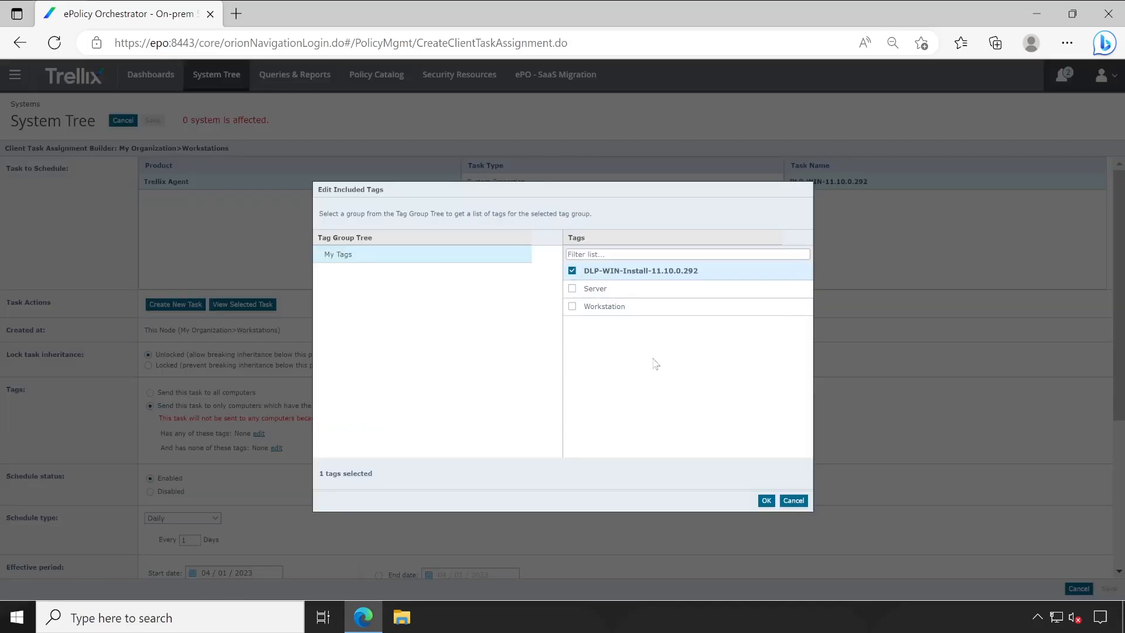
click(766, 500)
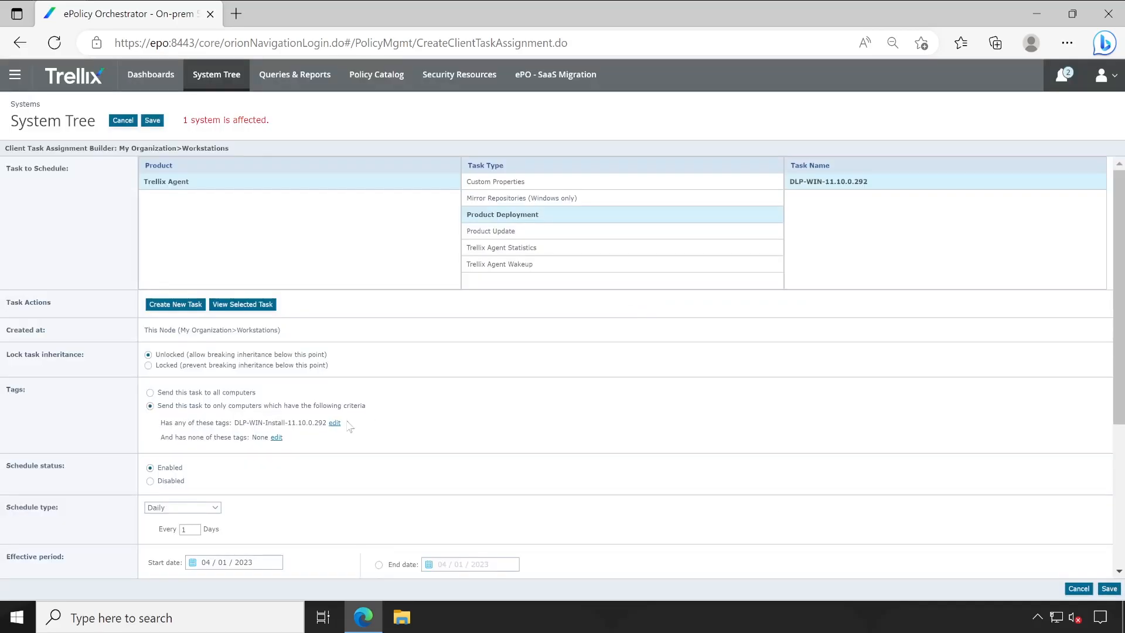
Set the assignment's schedule type to Run immediately and save the client task assignment.
click(183, 508)
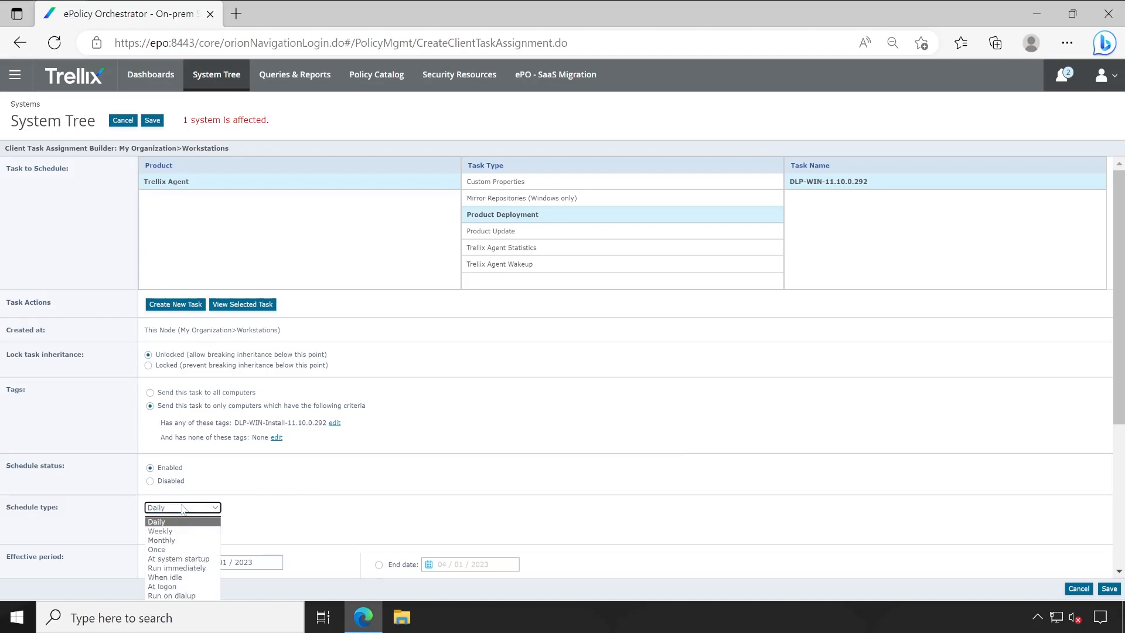
click(190, 569)
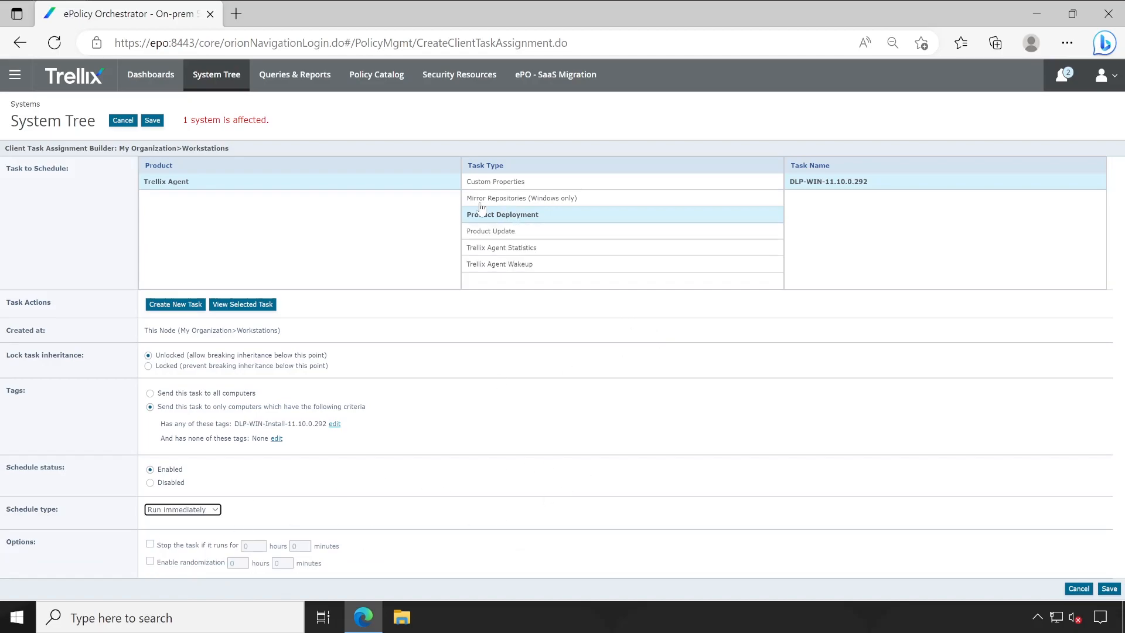
click(195, 184)
click(1110, 589)
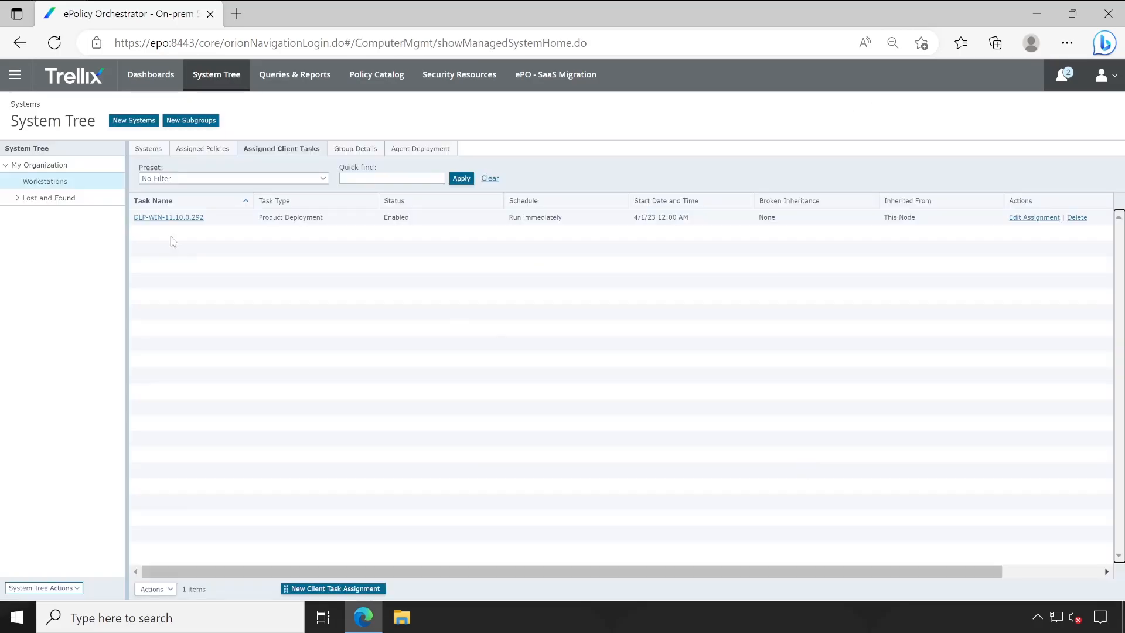
Open system T1 from the Workstations group, review its installed products, and close its details.
click(150, 148)
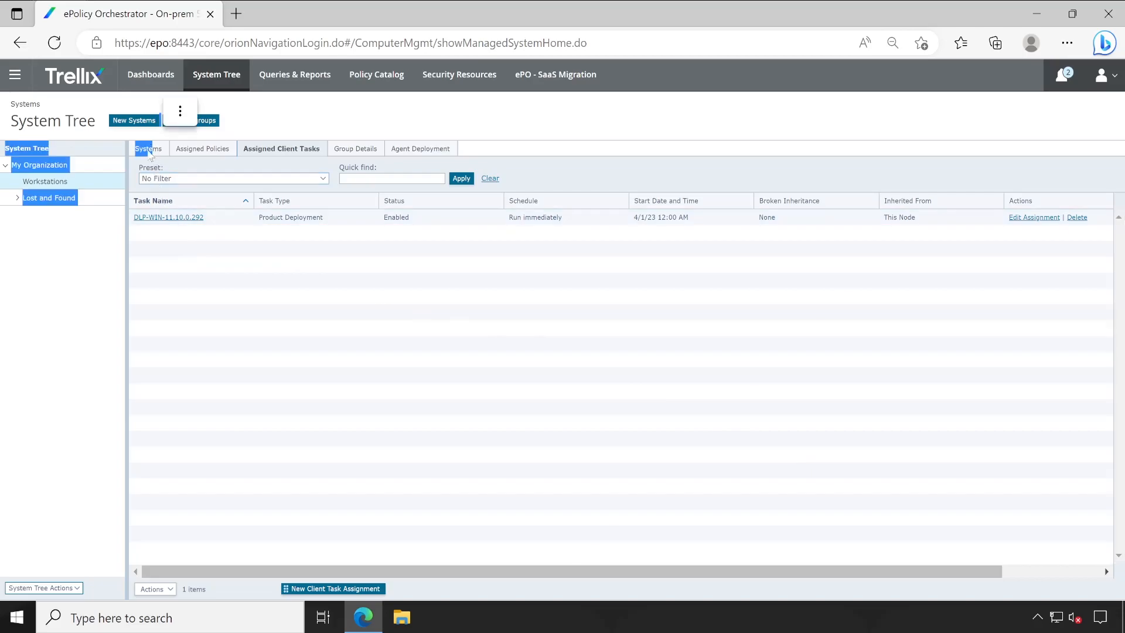
click(199, 223)
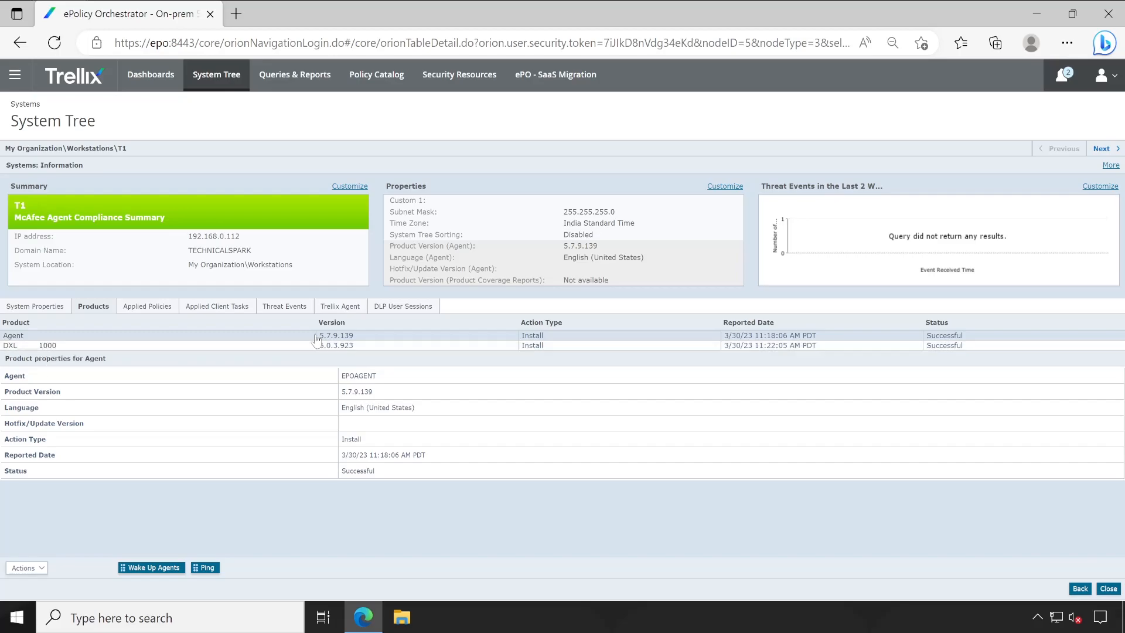
click(1108, 588)
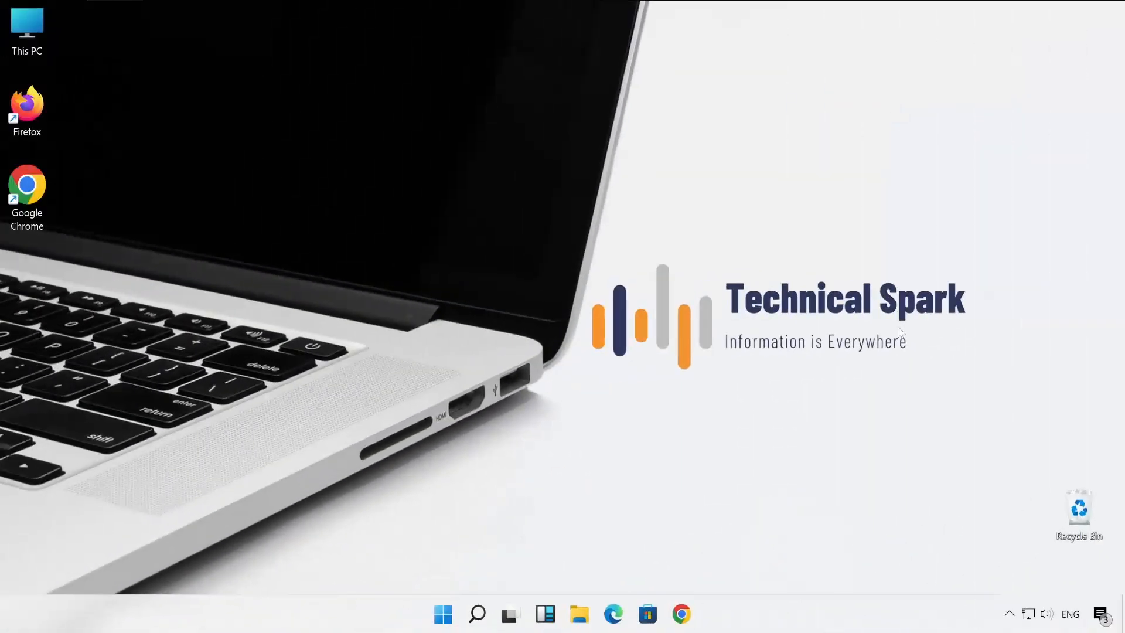
Switch to the T1 workstation's desktop, check the installed Trellix components in the About information, and close it.
click(1009, 615)
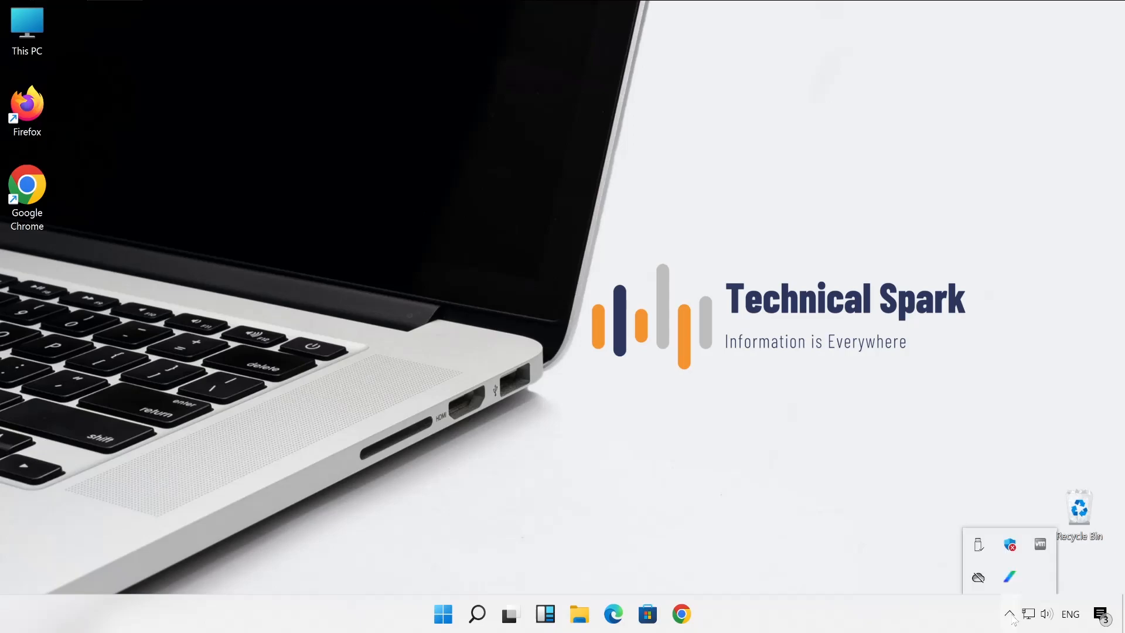
right_click(1010, 545)
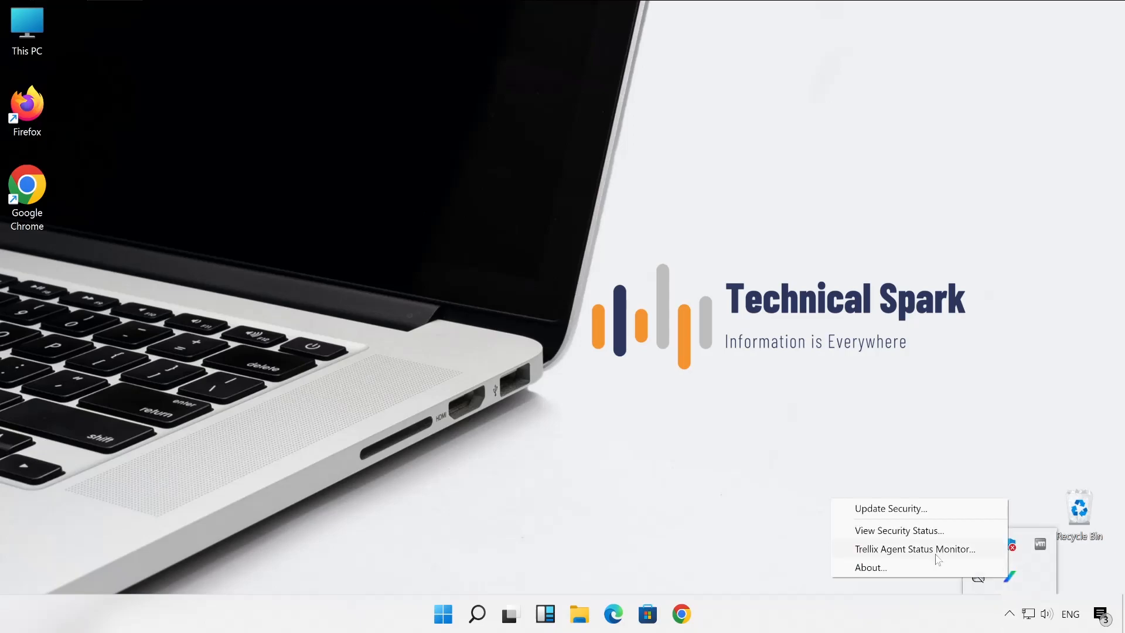
click(911, 568)
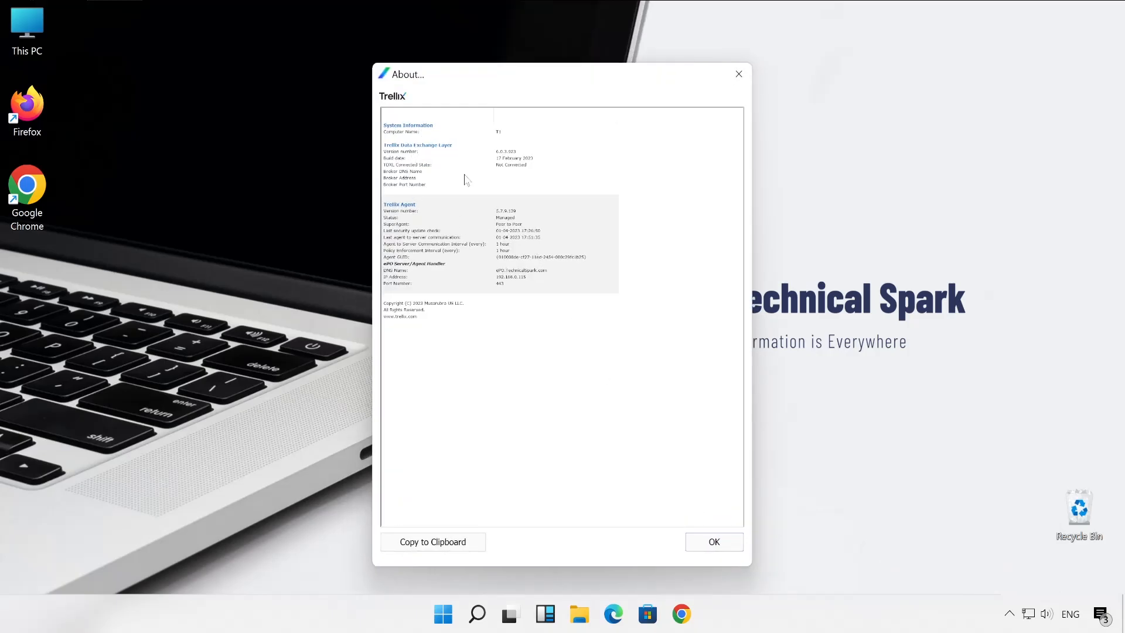
click(412, 213)
click(724, 544)
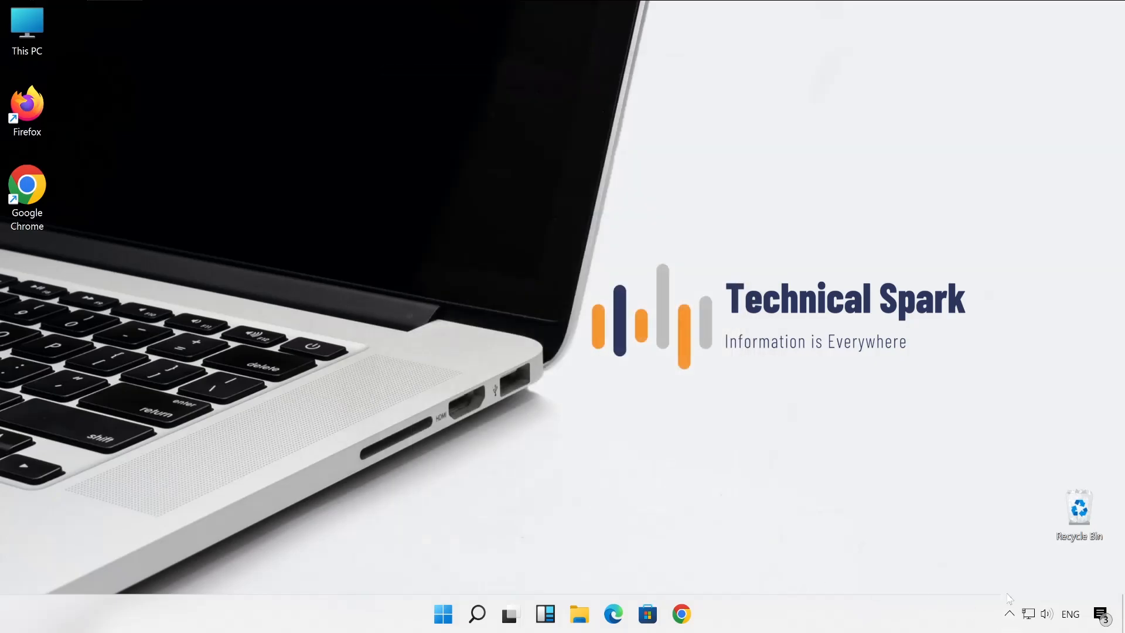
Open the Trellix Agent Status Monitor on the workstation, maximize it, and check for new policies.
click(1010, 614)
right_click(1006, 577)
click(949, 548)
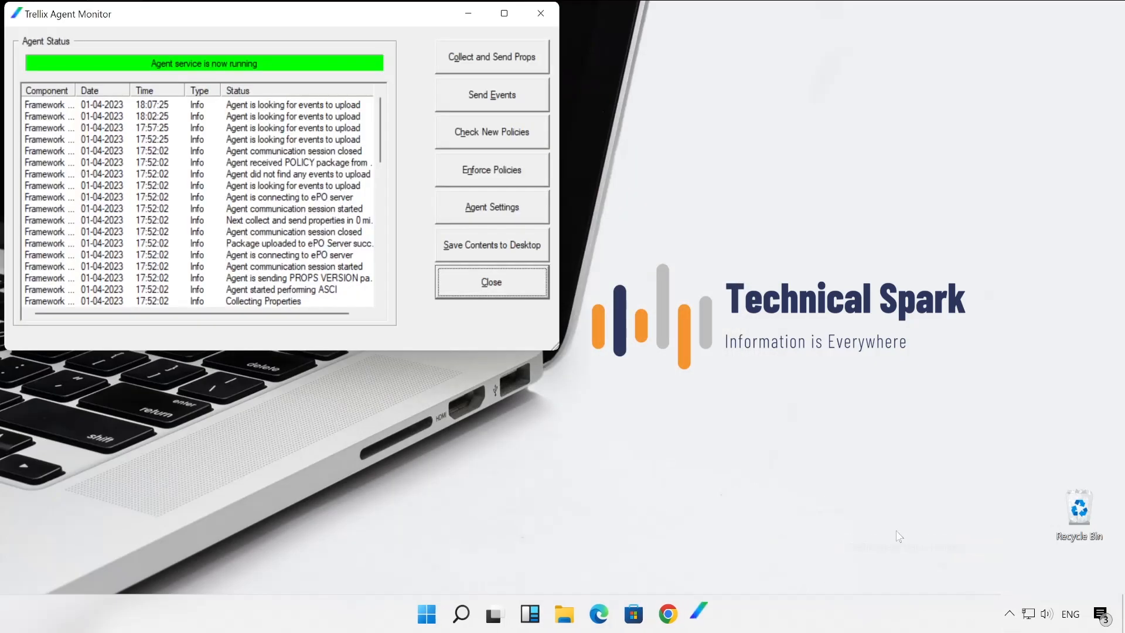
click(504, 13)
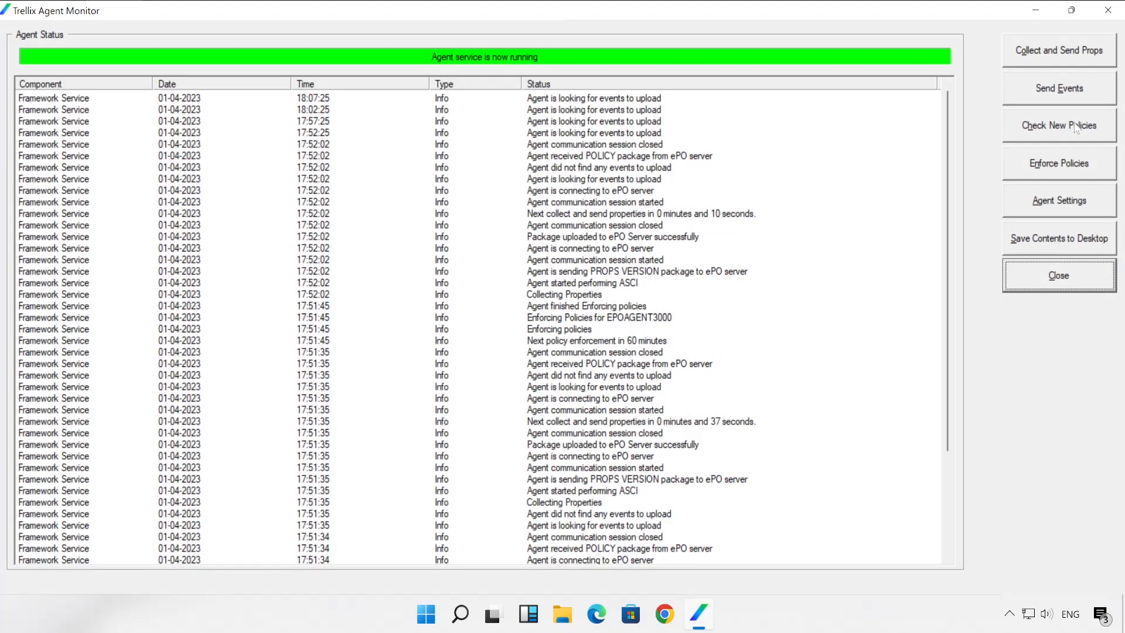
click(1076, 129)
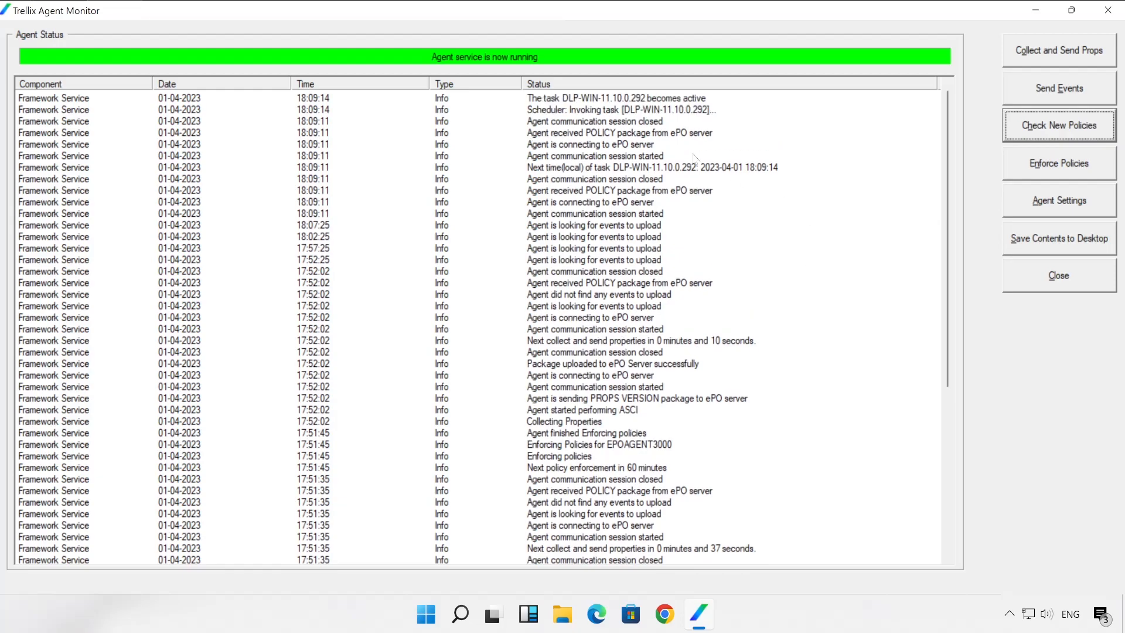
Follow the agent log entries for the DLP-WIN-11.10.0.292 task from invocation through download, installation and policy enforcement, and close the monitor.
click(685, 171)
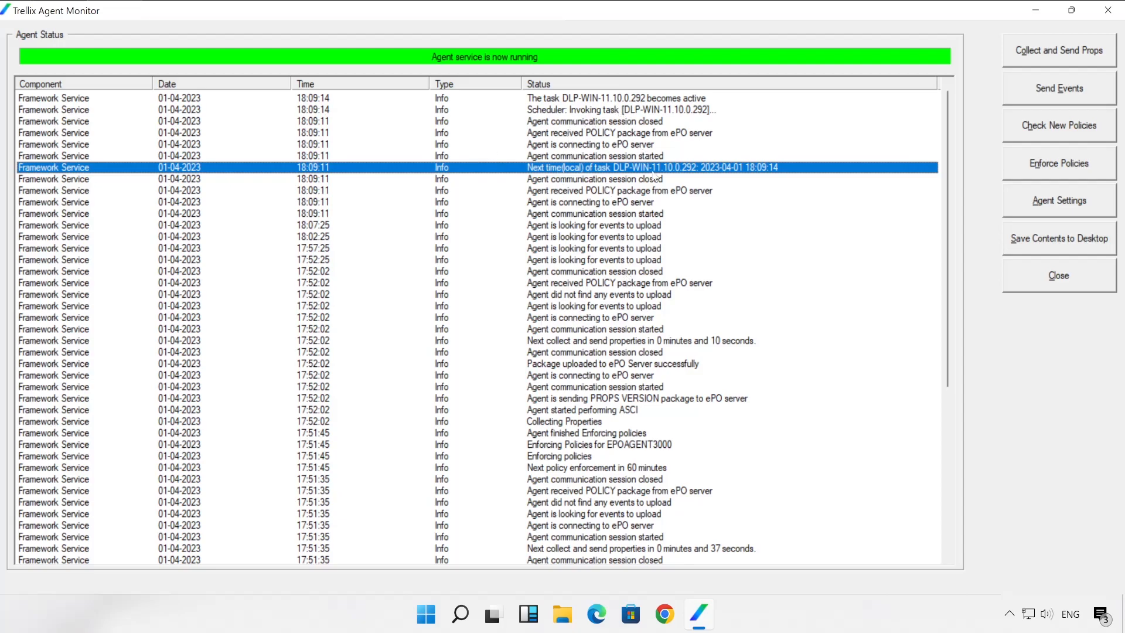
click(630, 111)
click(631, 98)
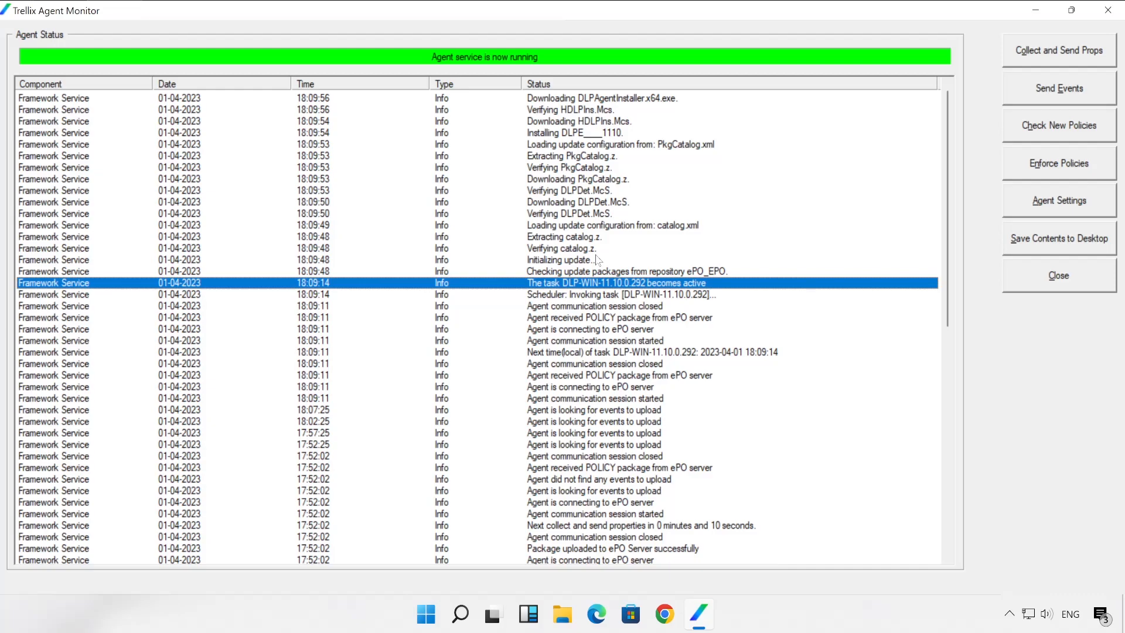
click(650, 98)
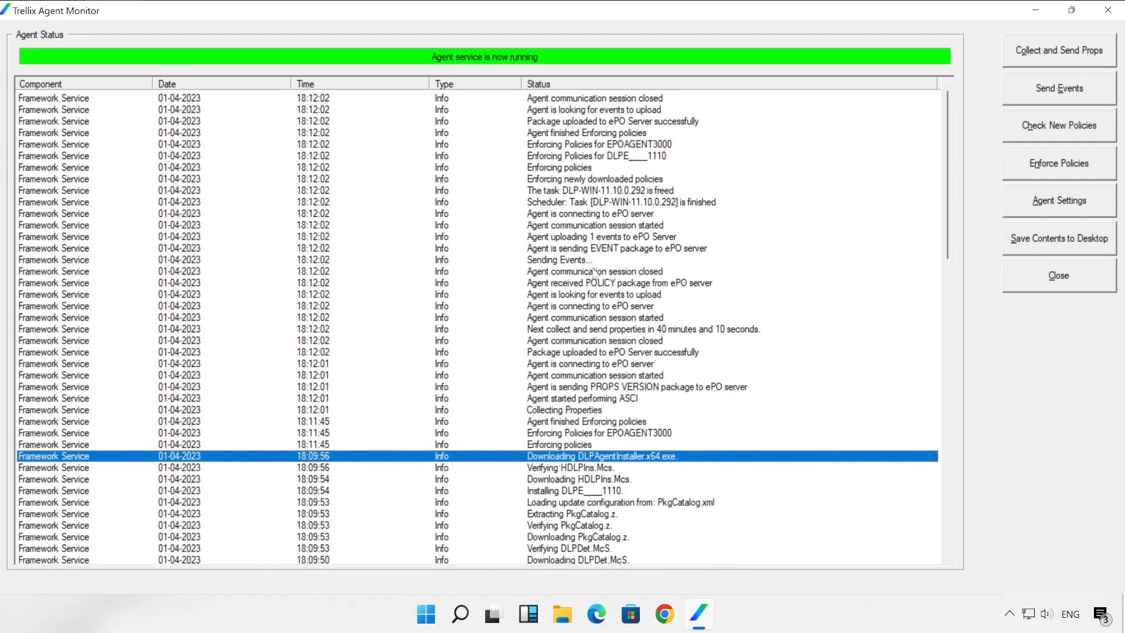
click(600, 205)
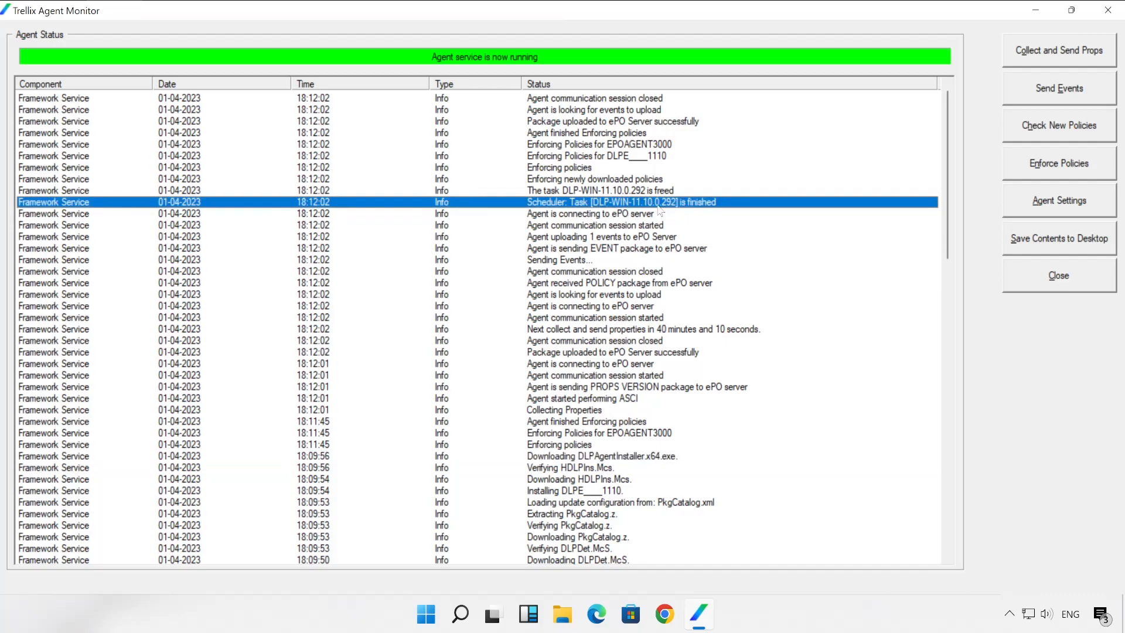
click(660, 422)
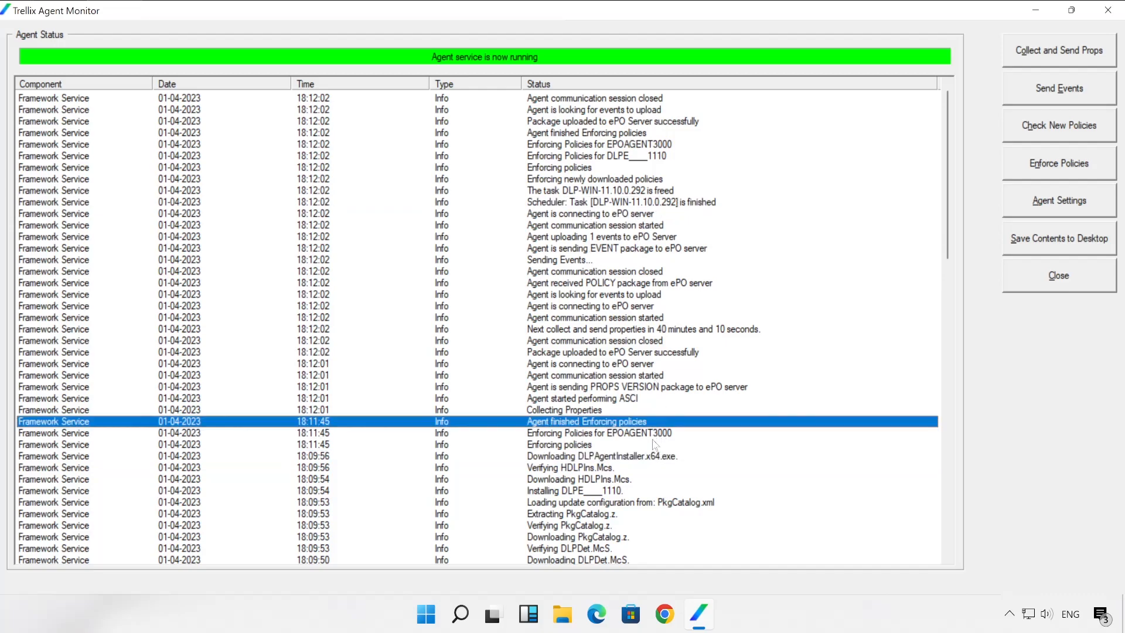
click(652, 435)
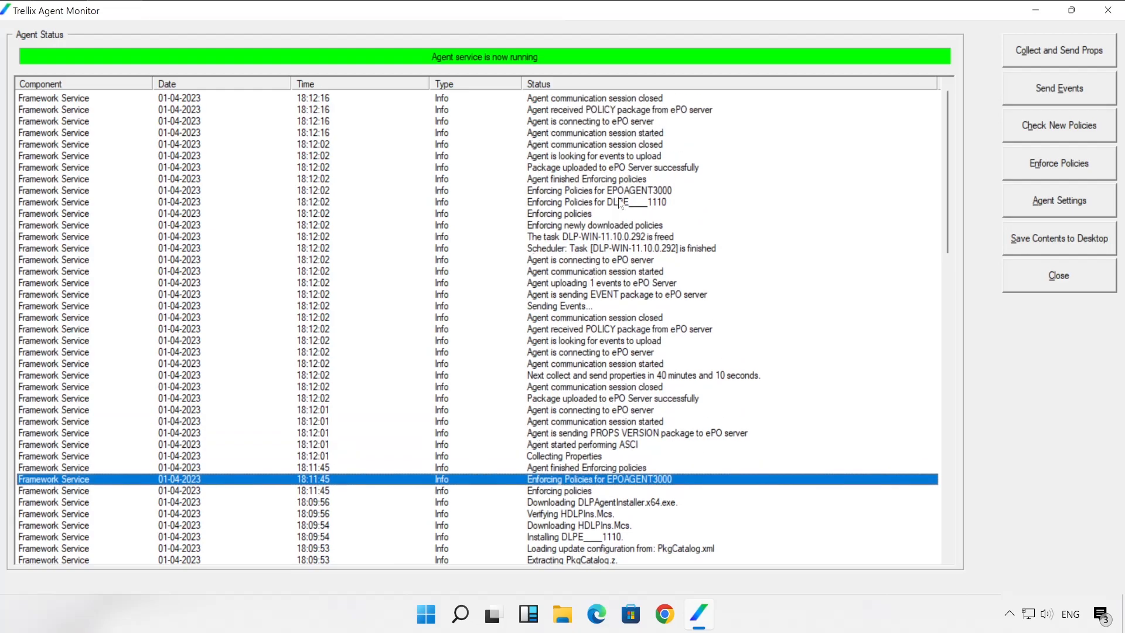
click(621, 205)
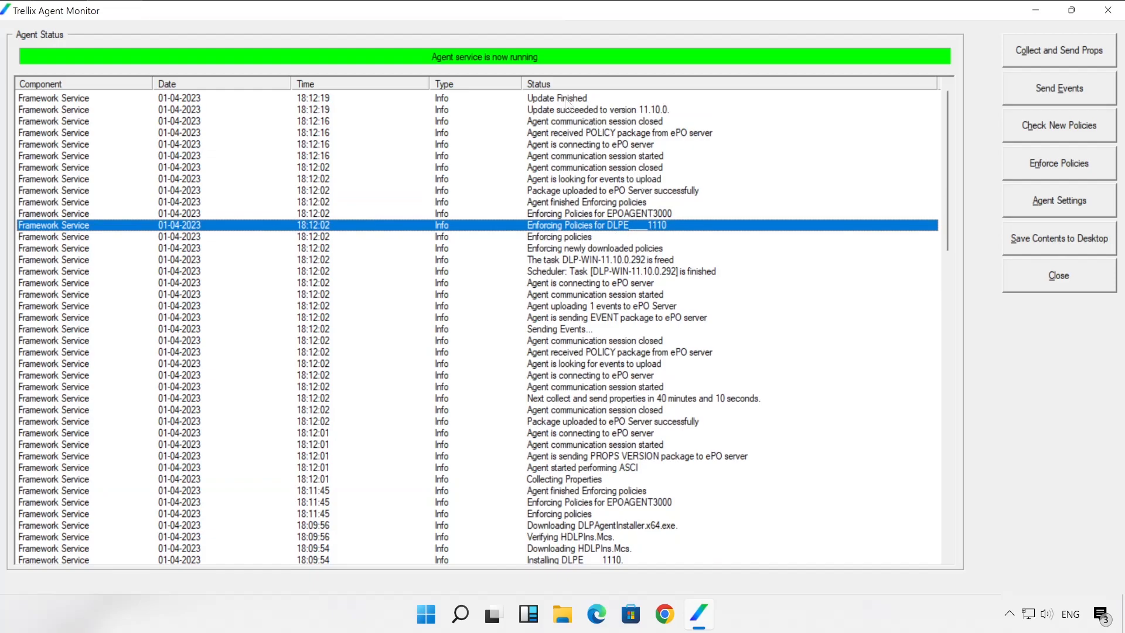
click(569, 99)
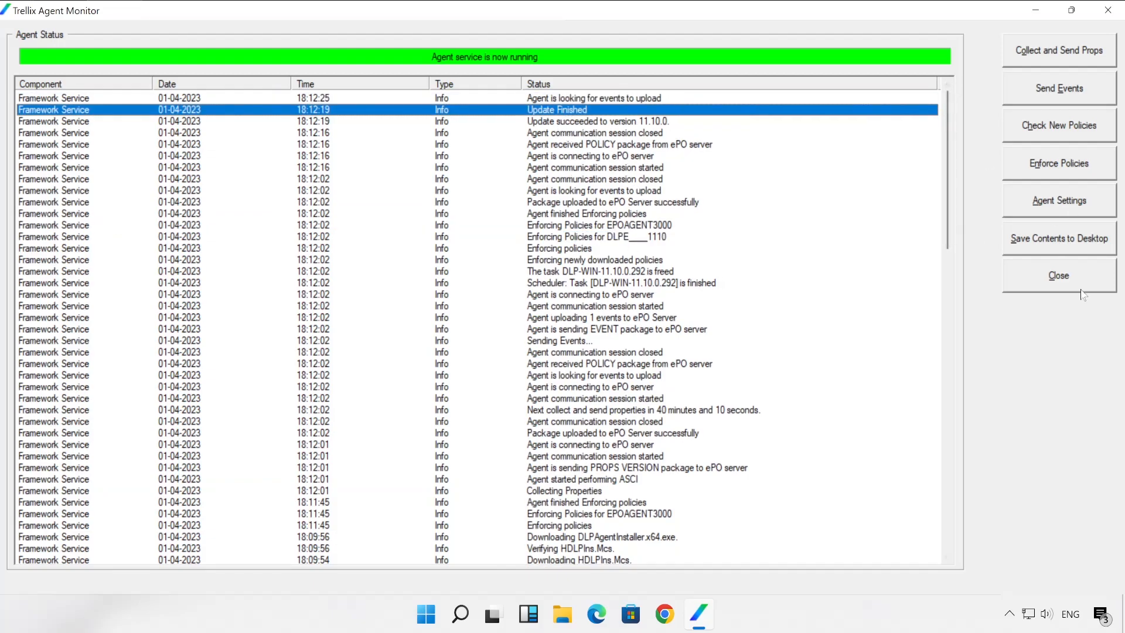
click(1072, 10)
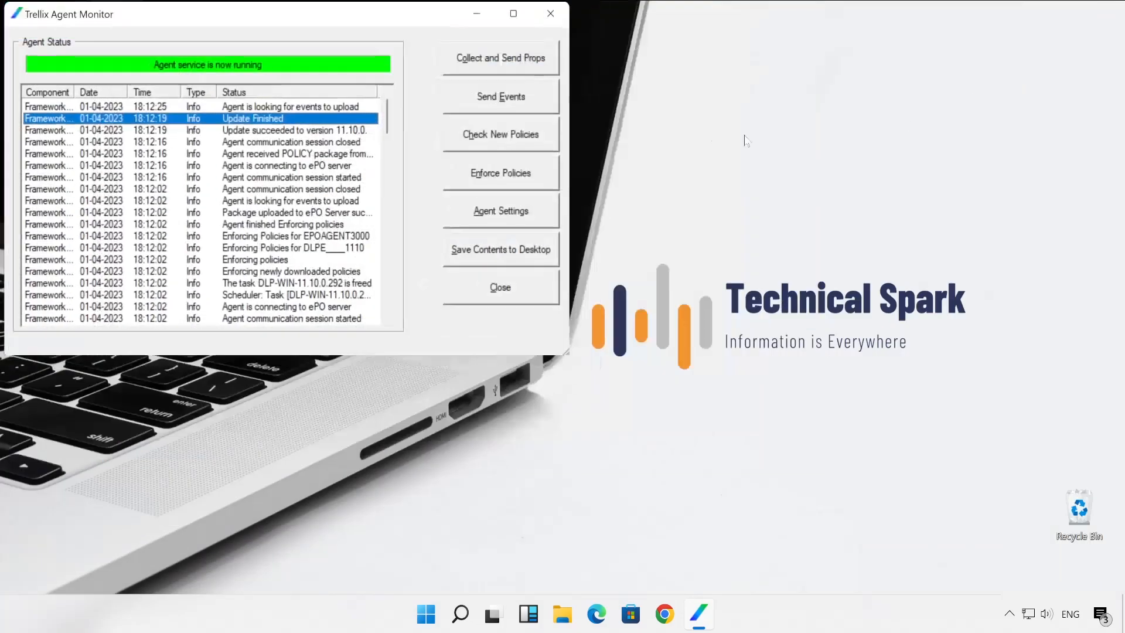
click(562, 11)
Open the DLP Endpoint Console, review its Notifications History, Discovery, Tasks and About pages, and close it.
click(1009, 613)
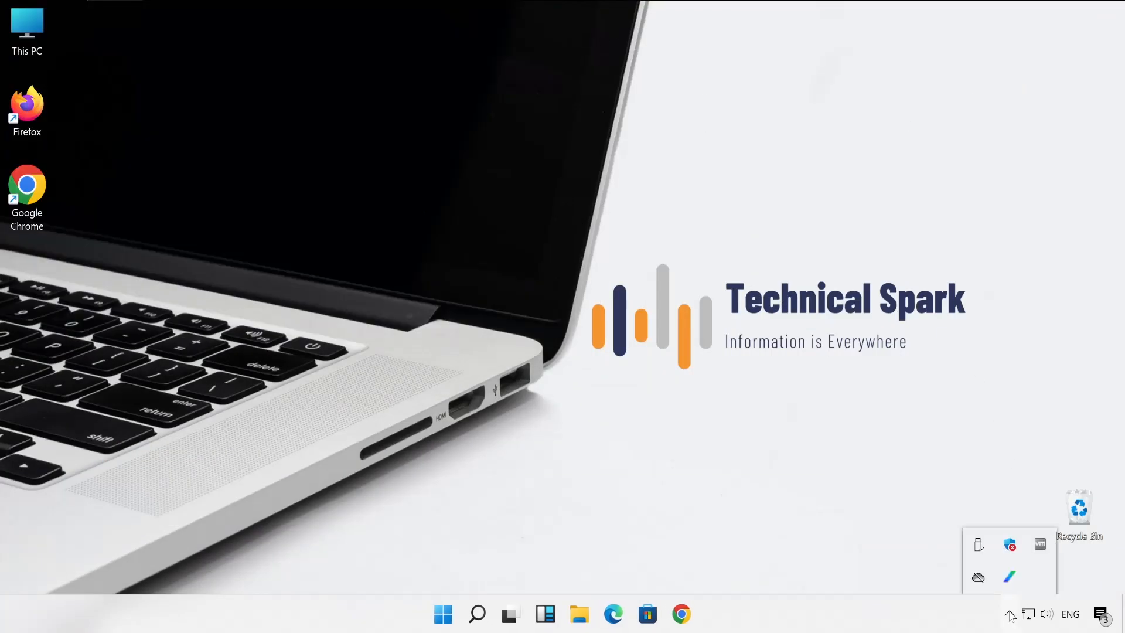
right_click(1009, 577)
mouse_move(881, 502)
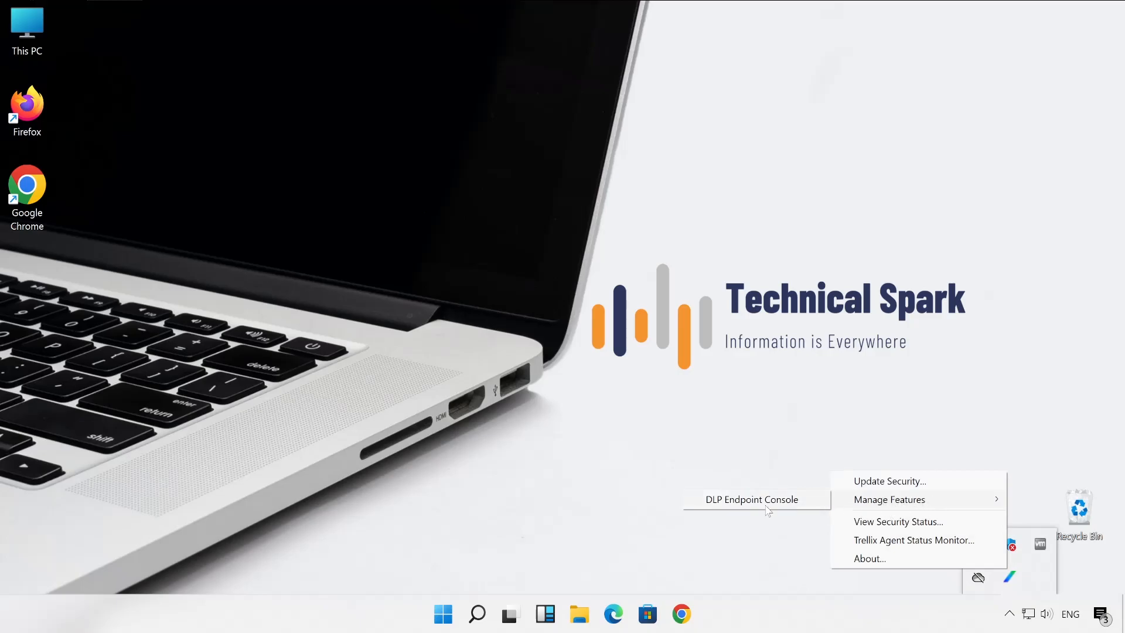
click(753, 499)
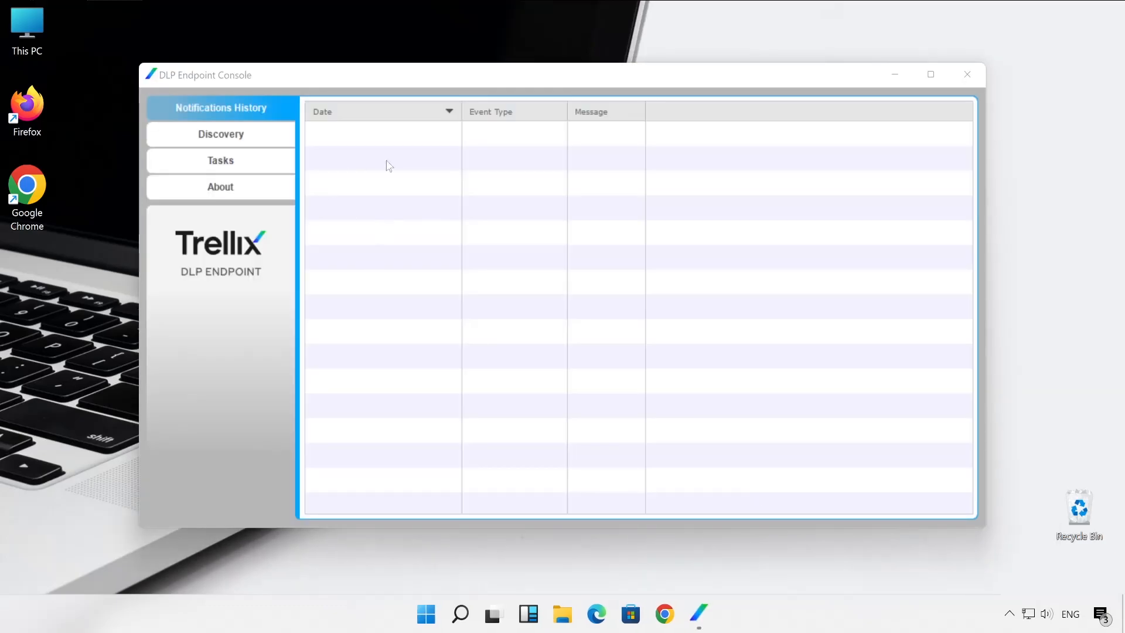
click(237, 111)
click(267, 135)
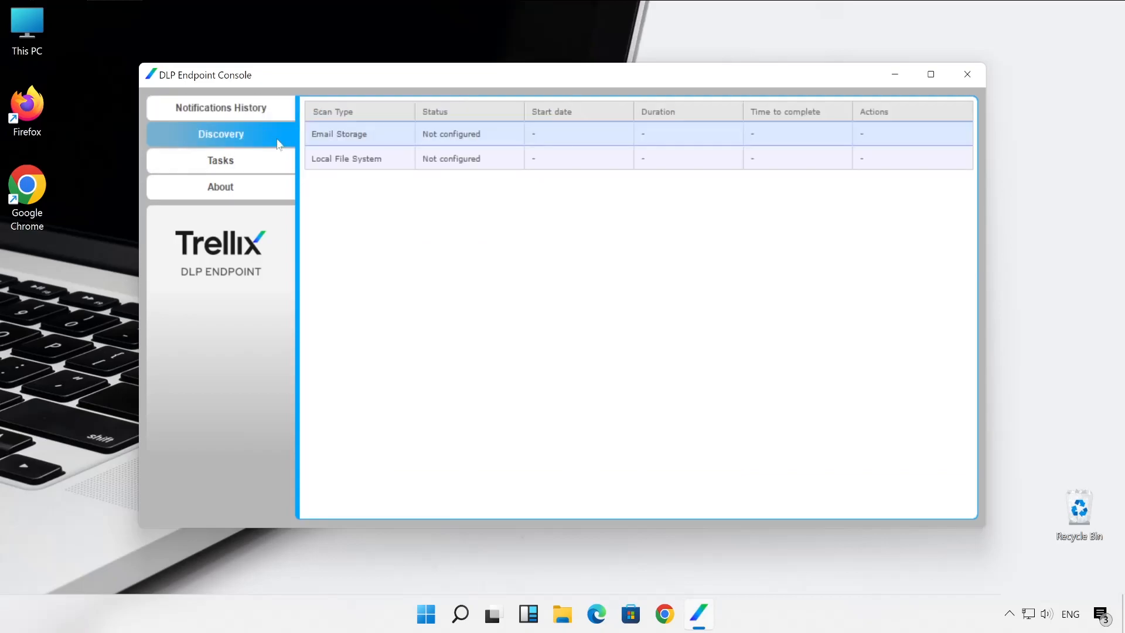
click(243, 169)
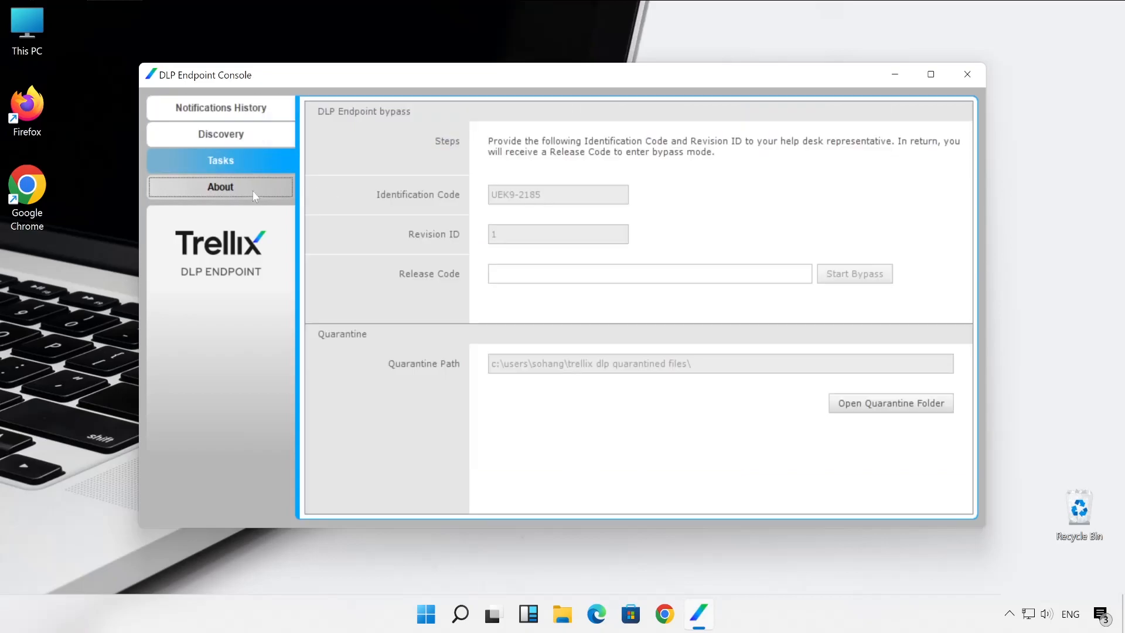
click(253, 193)
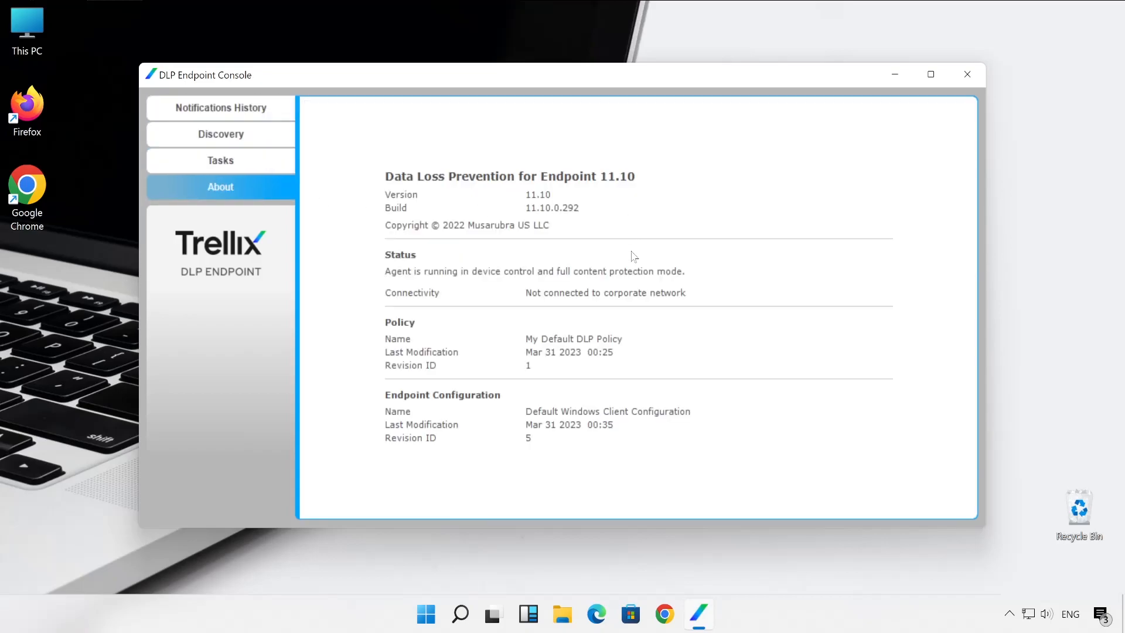
click(967, 74)
Check the Trellix Data Loss Prevention - Endpoint entry in the workstation's Trellix About information and close it.
click(1008, 613)
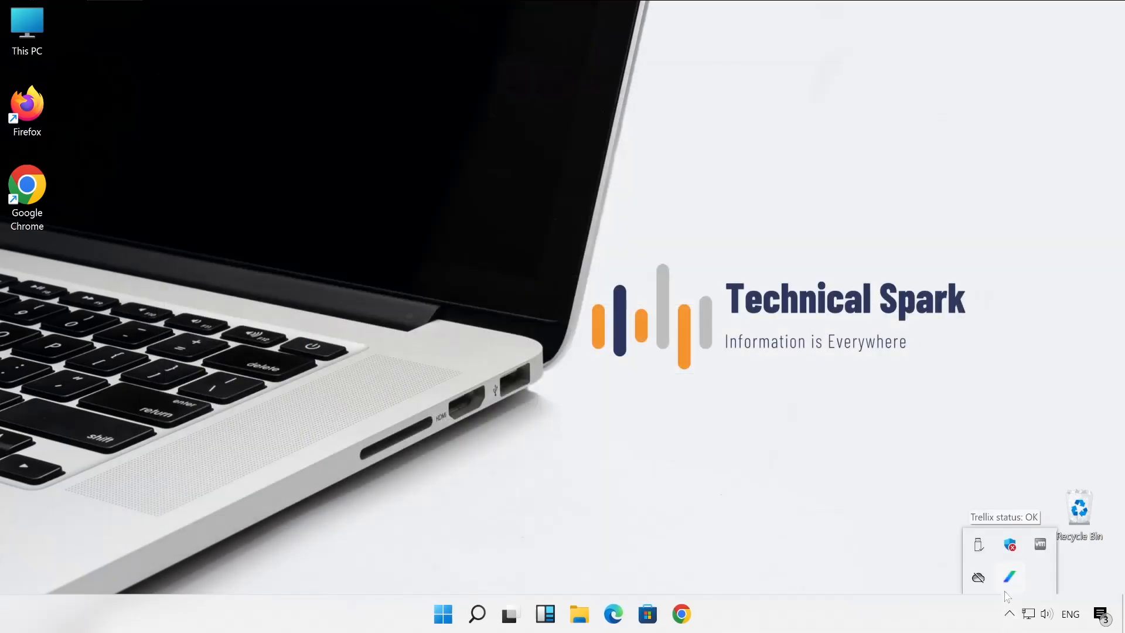
right_click(1009, 544)
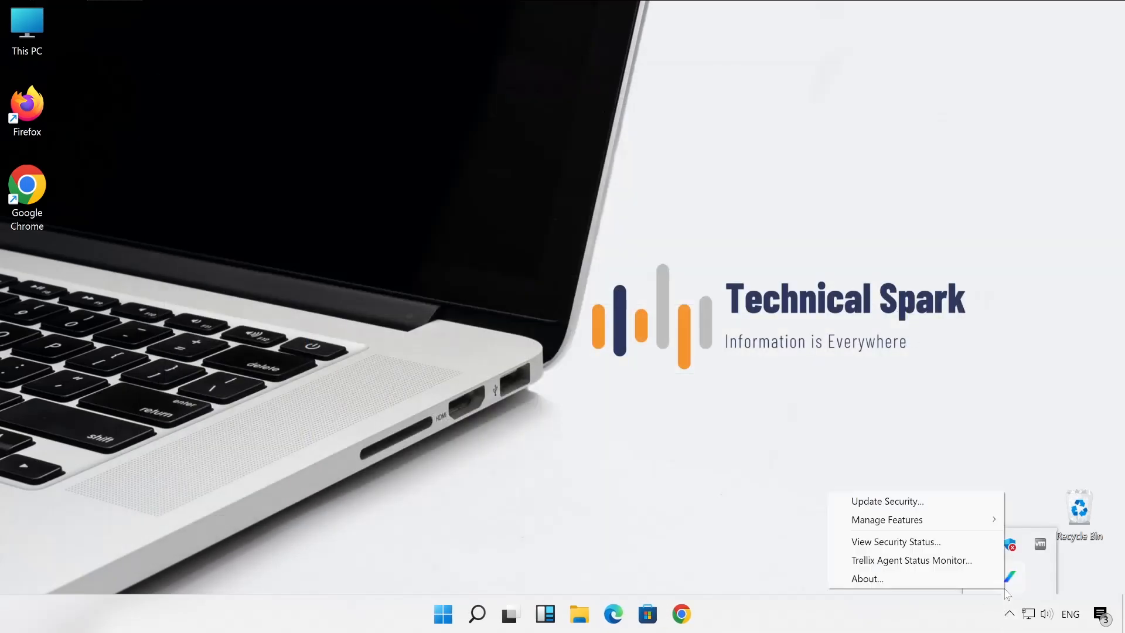
click(924, 585)
click(402, 310)
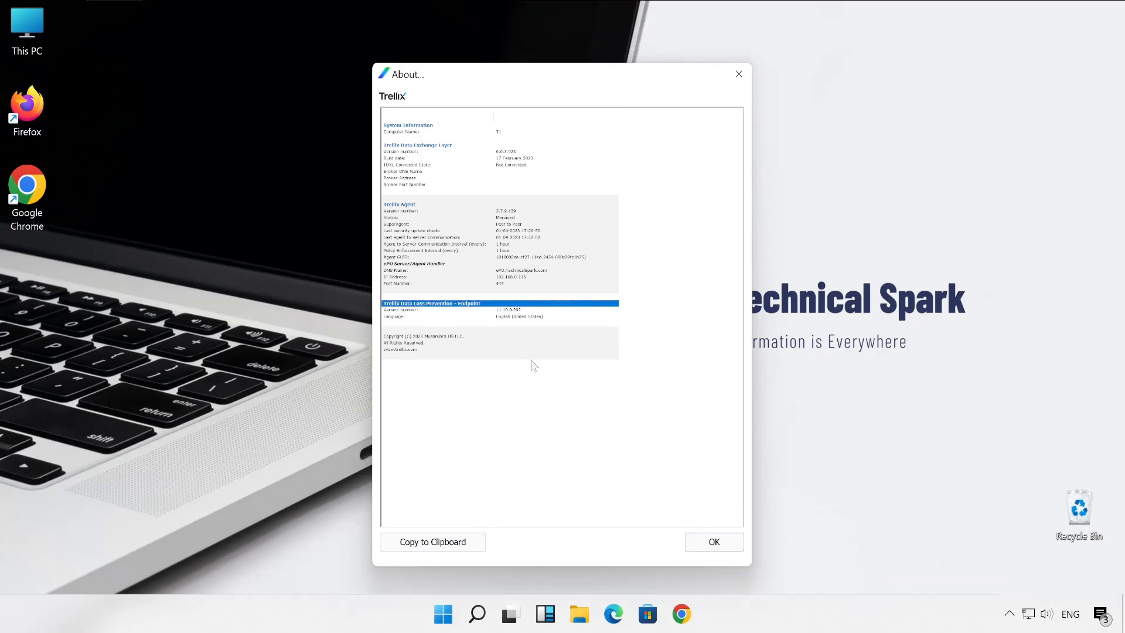
click(714, 542)
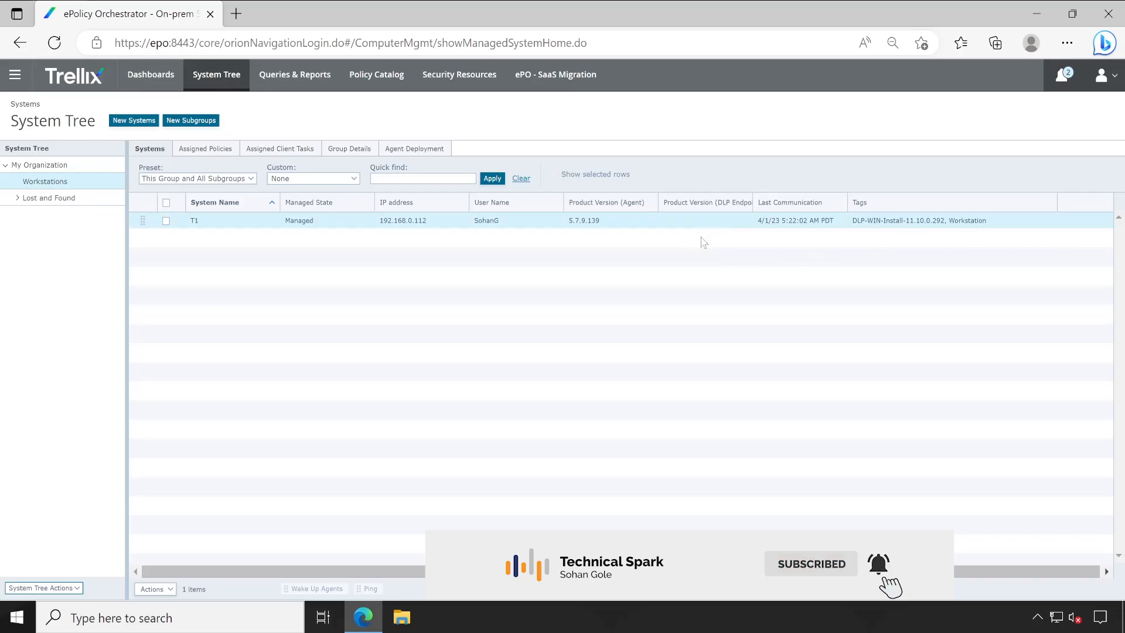
Switch to ePolicy Orchestrator, refresh the System Tree, review T1's DLP Endpoint product details and applied client tasks, and close the system's details.
click(54, 43)
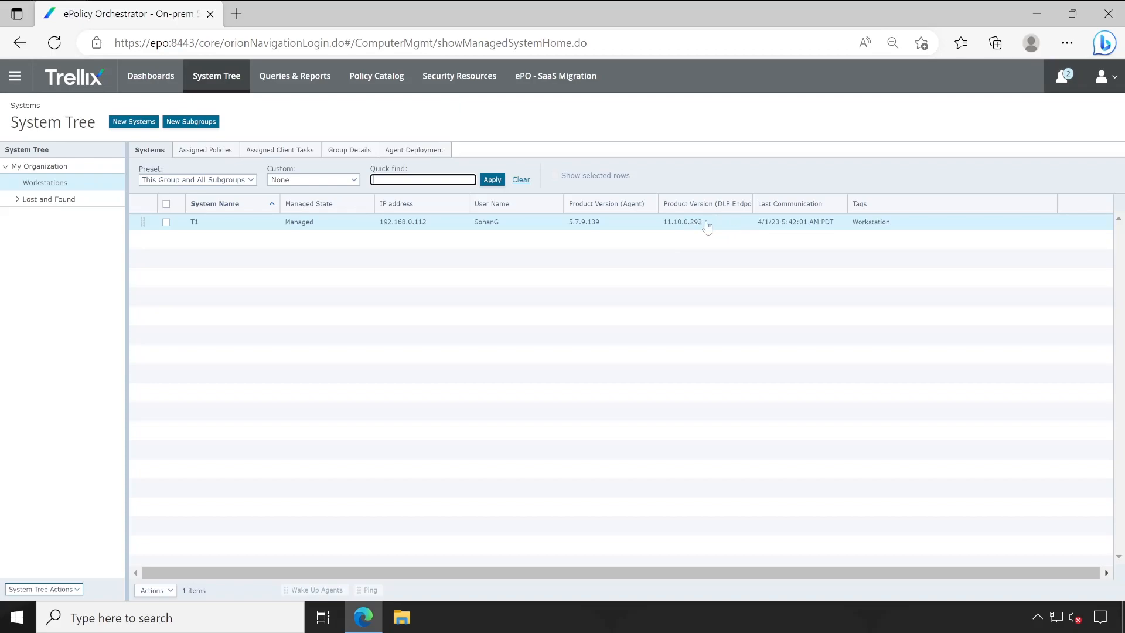
click(196, 225)
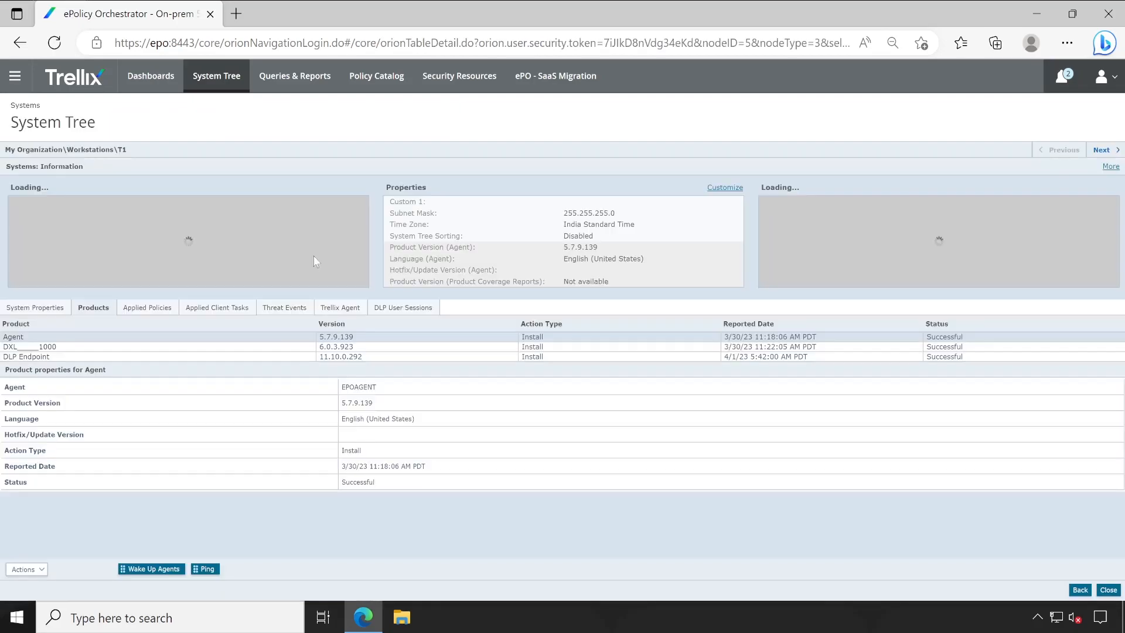
click(85, 357)
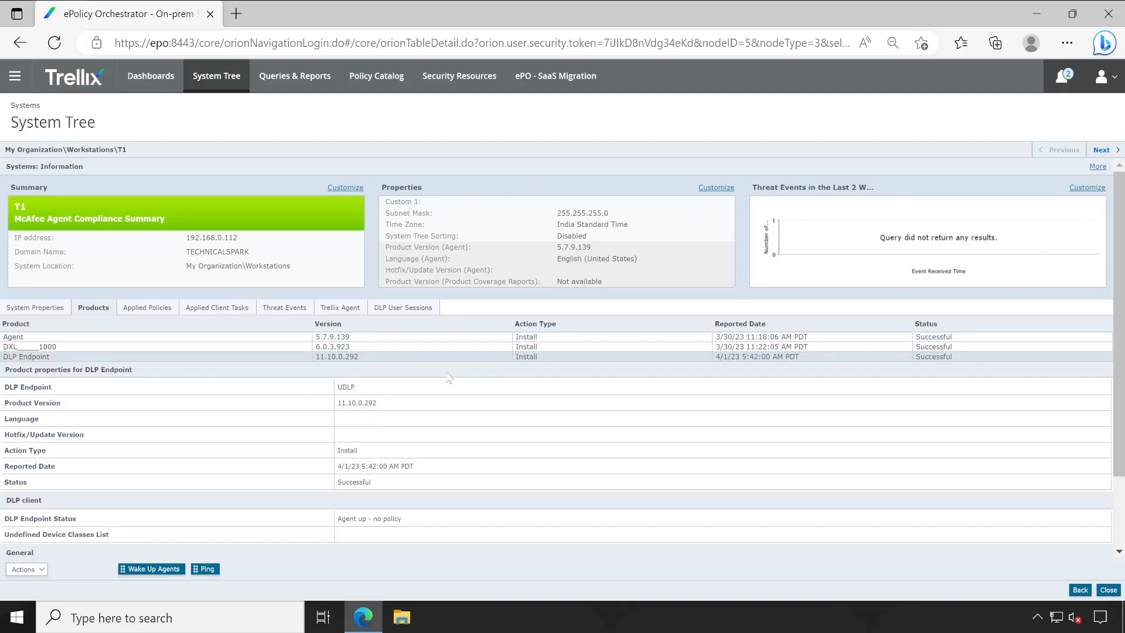
click(212, 309)
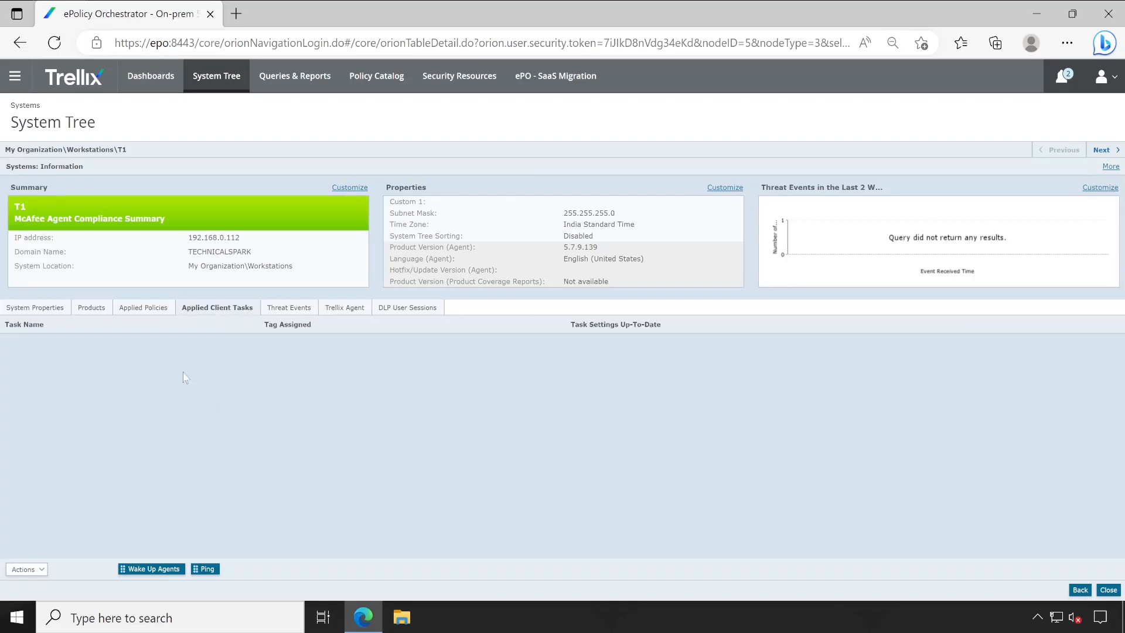
click(1108, 590)
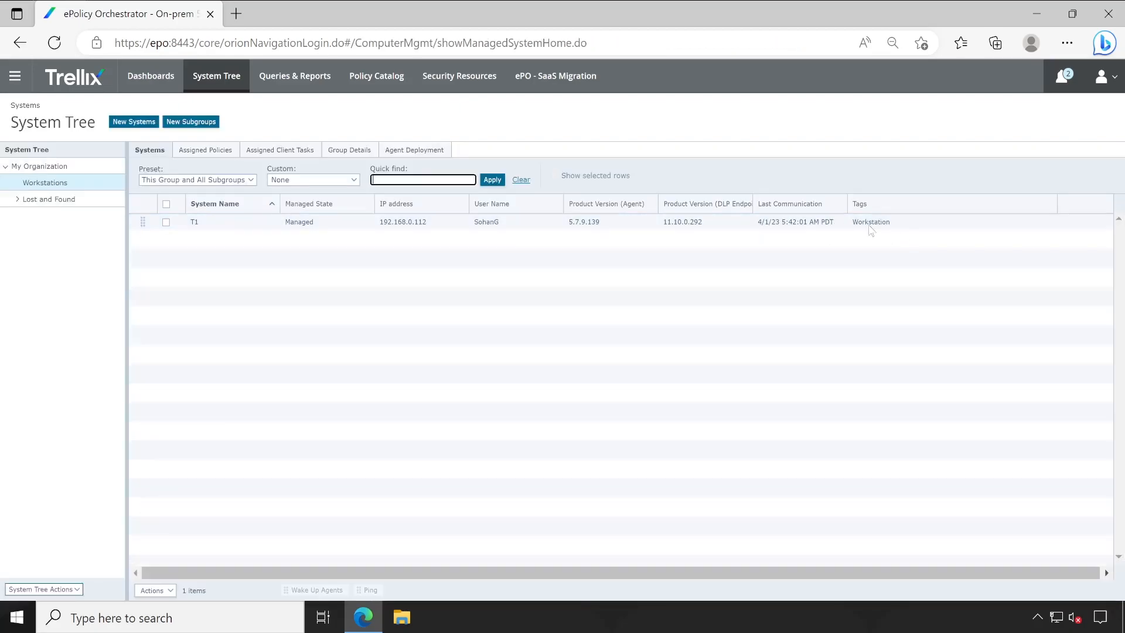
Compare the Workstations group's system tags with the DLP-WIN-11.10.0.292 task assignment, check its affected systems, and leave the assignment without saving.
click(272, 152)
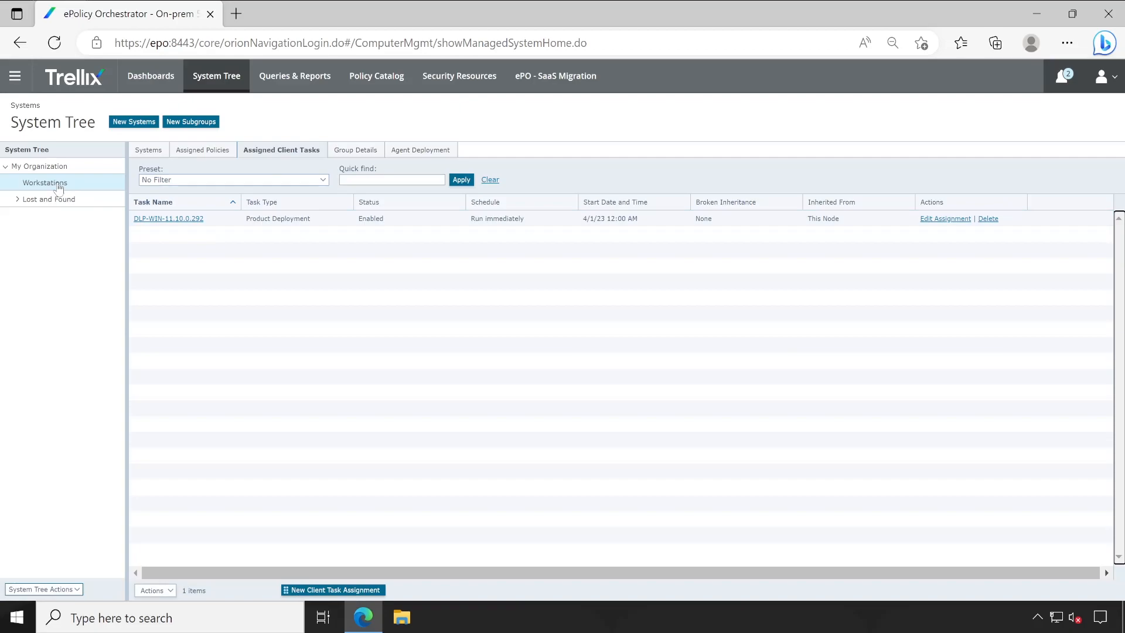
click(149, 151)
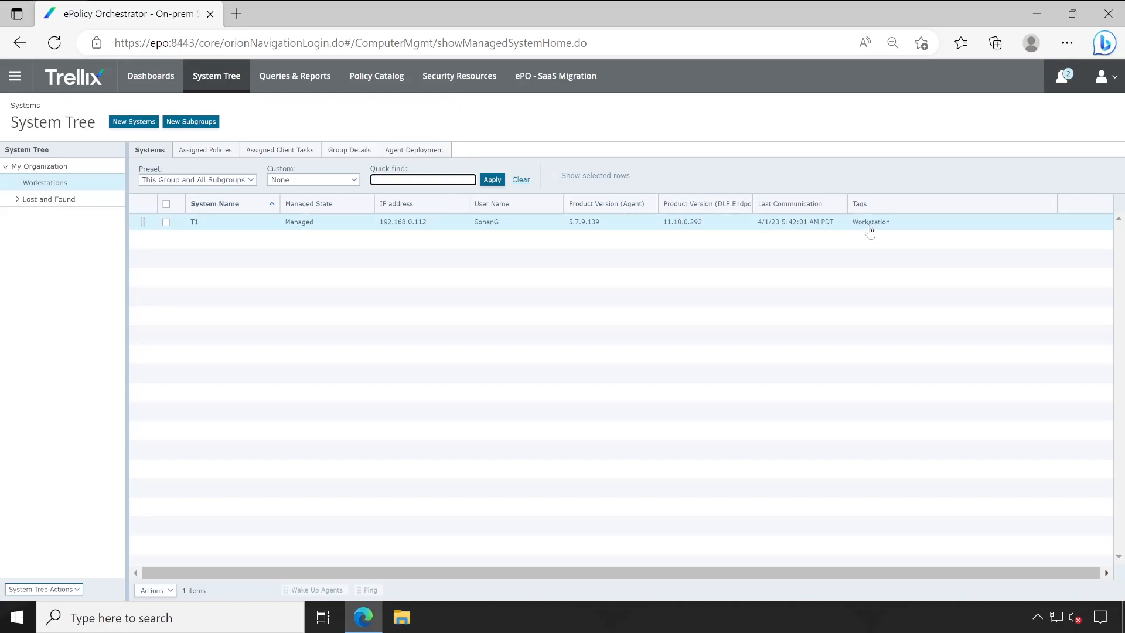
click(275, 153)
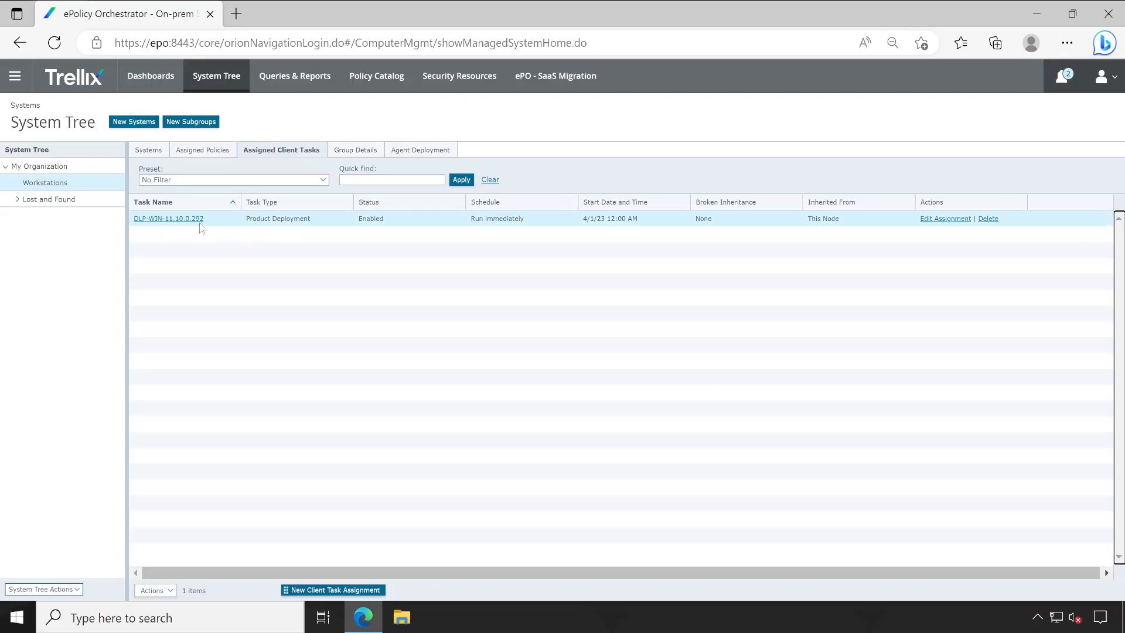
click(952, 219)
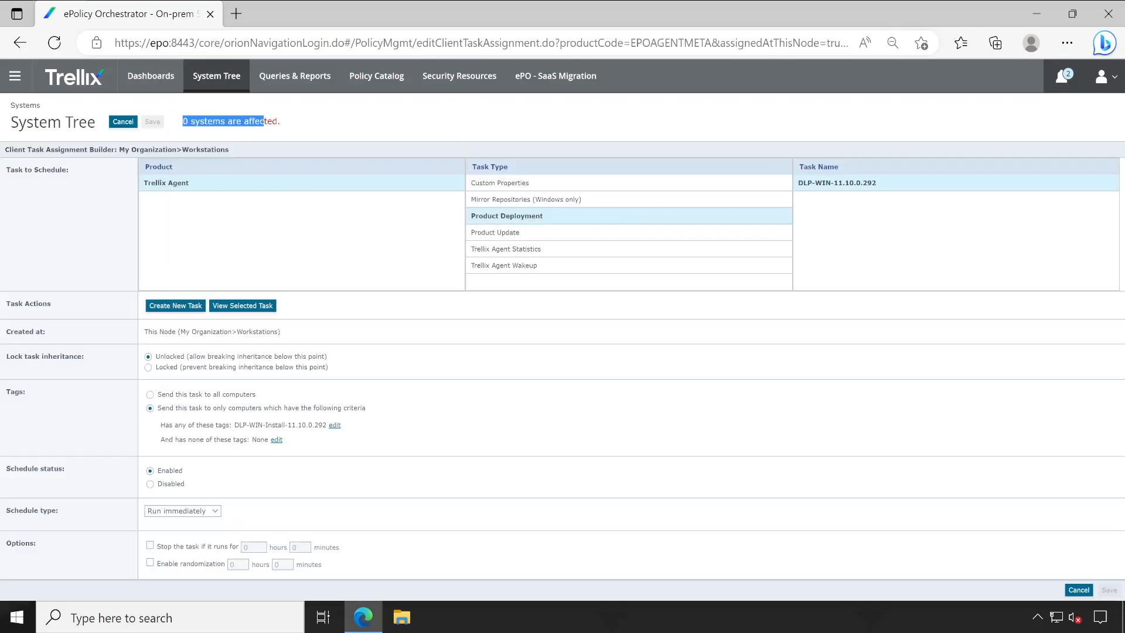
triple_click(288, 128)
click(1079, 590)
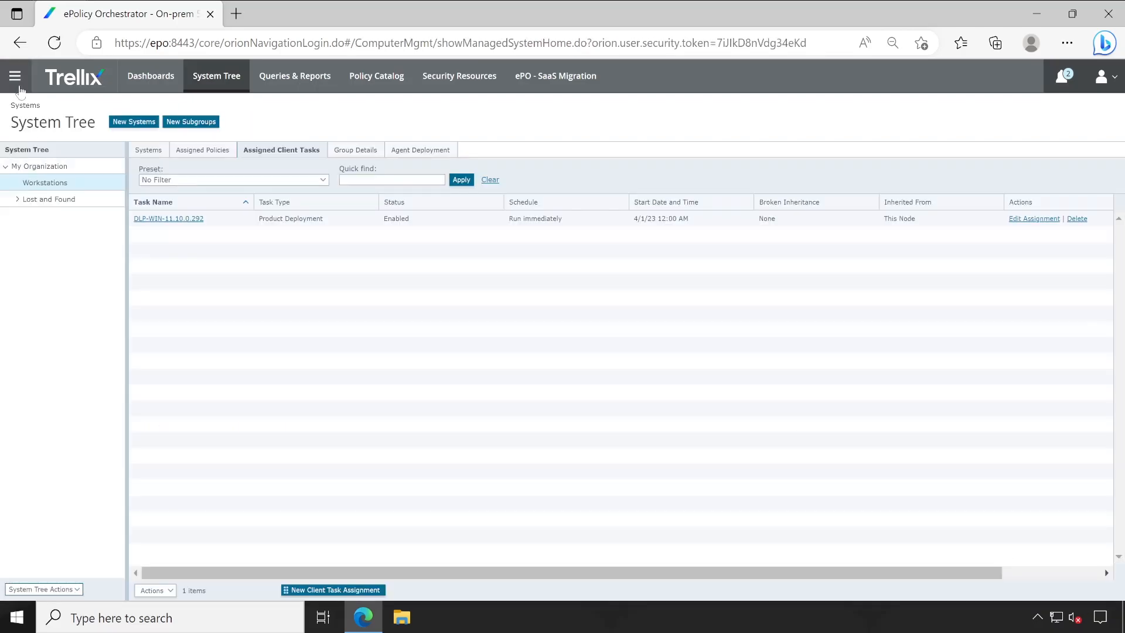
Open the Tag Catalog and review the assigned systems and usage counts of the tags in My Tags.
click(14, 76)
click(274, 179)
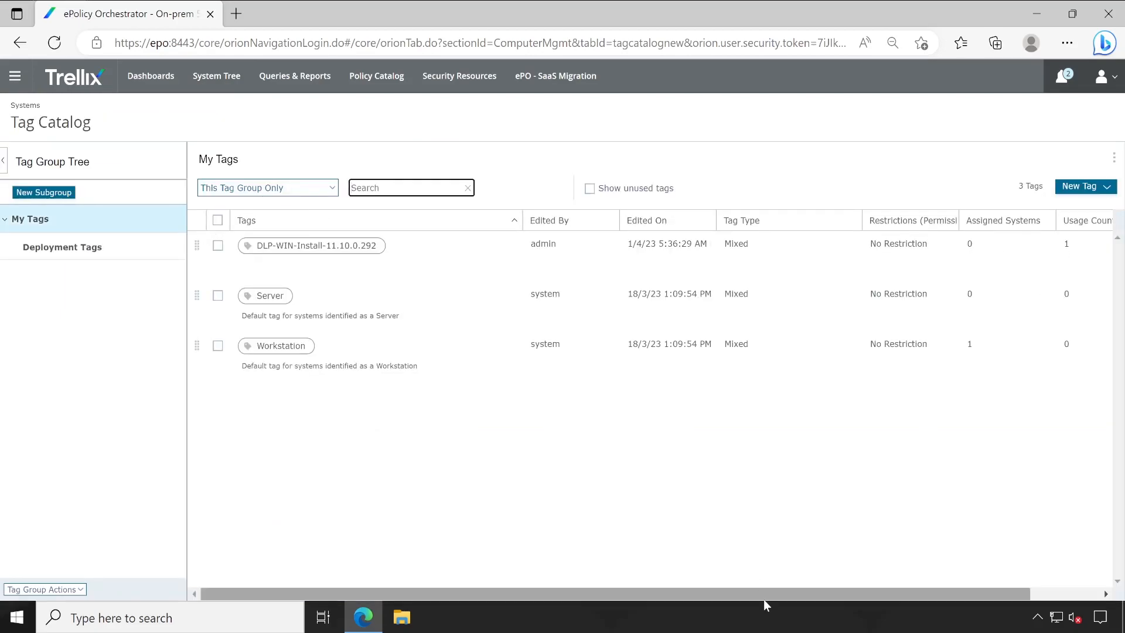
drag(804, 596, 920, 319)
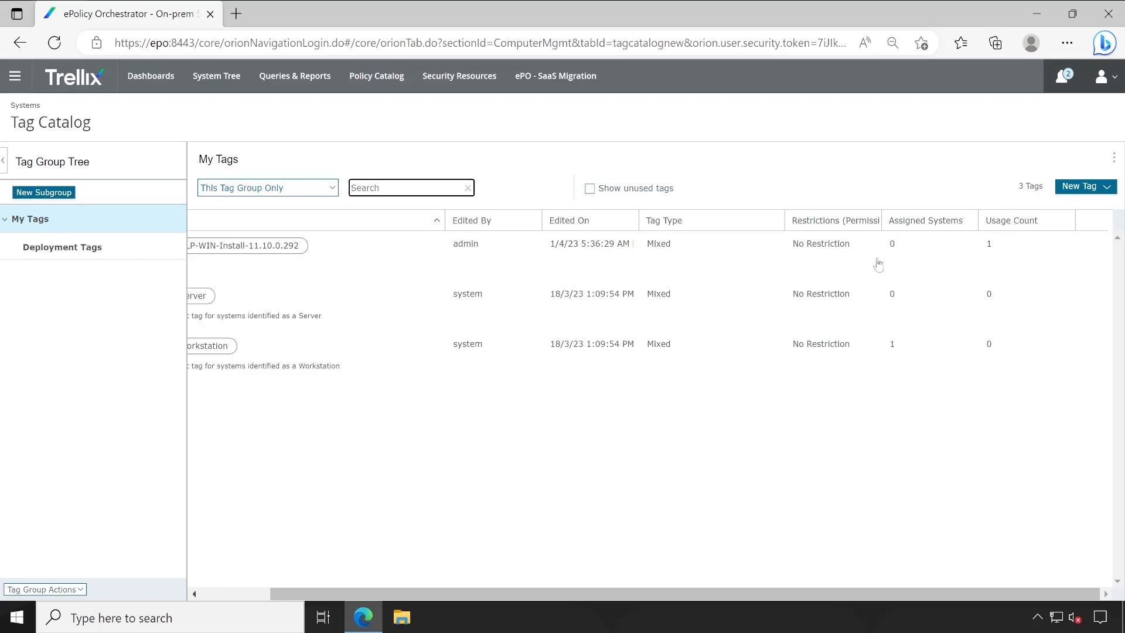
click(249, 594)
Review the criteria, systems, evaluation and usage details of the DLP-WIN-Install-11.10.0.292 tag, and close them without saving.
click(431, 255)
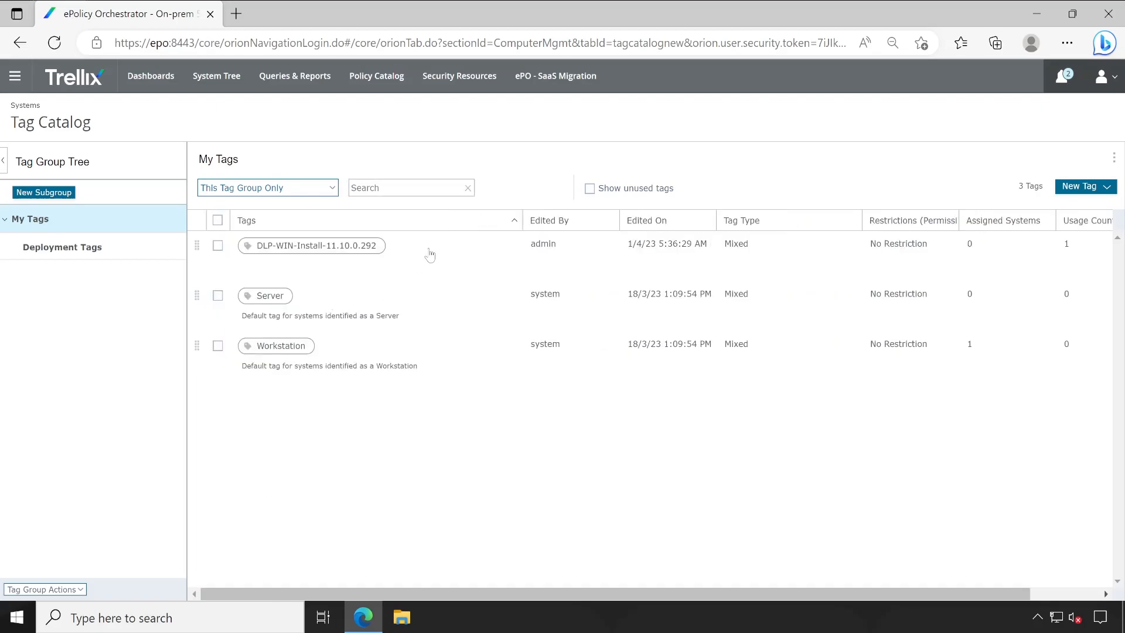
click(905, 339)
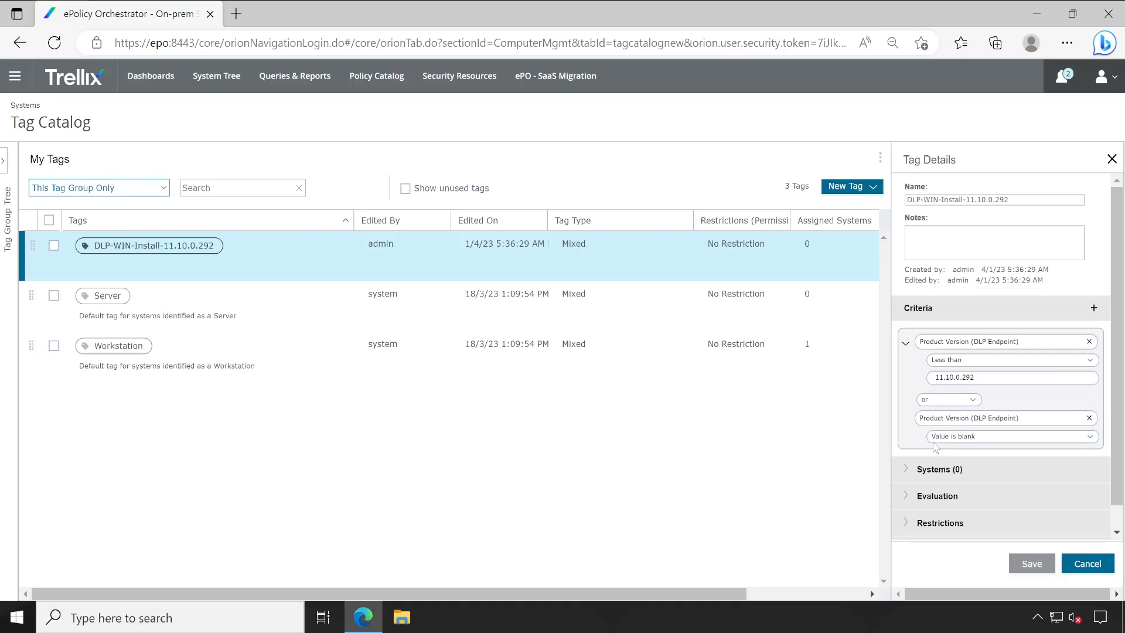
click(912, 472)
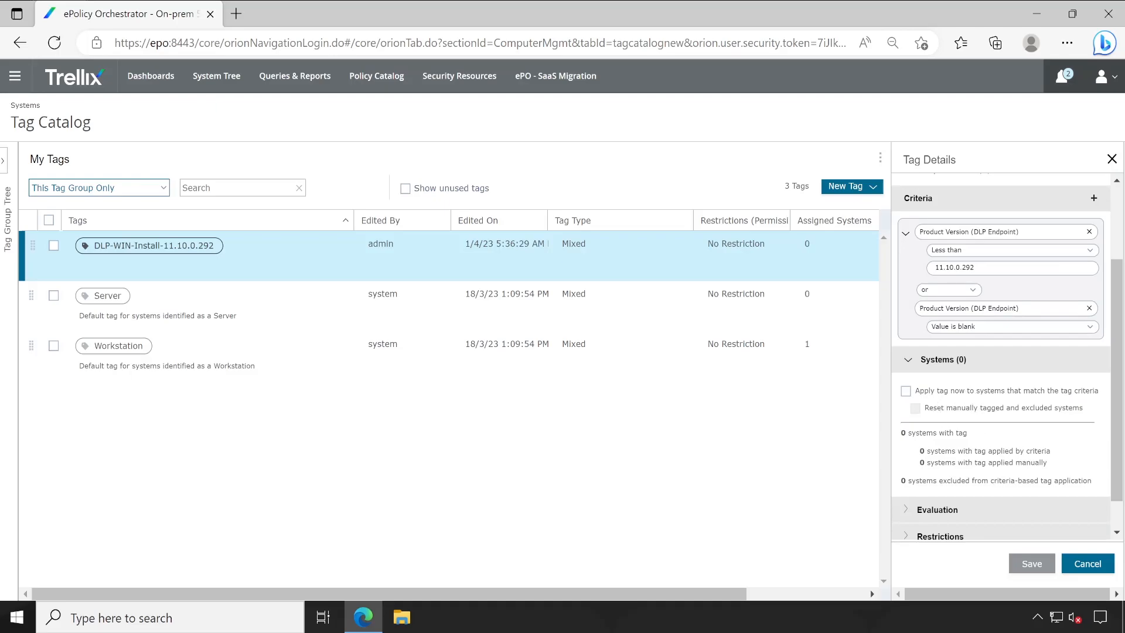
scroll(956, 482, down, 1)
click(954, 479)
scroll(942, 511, down, 2)
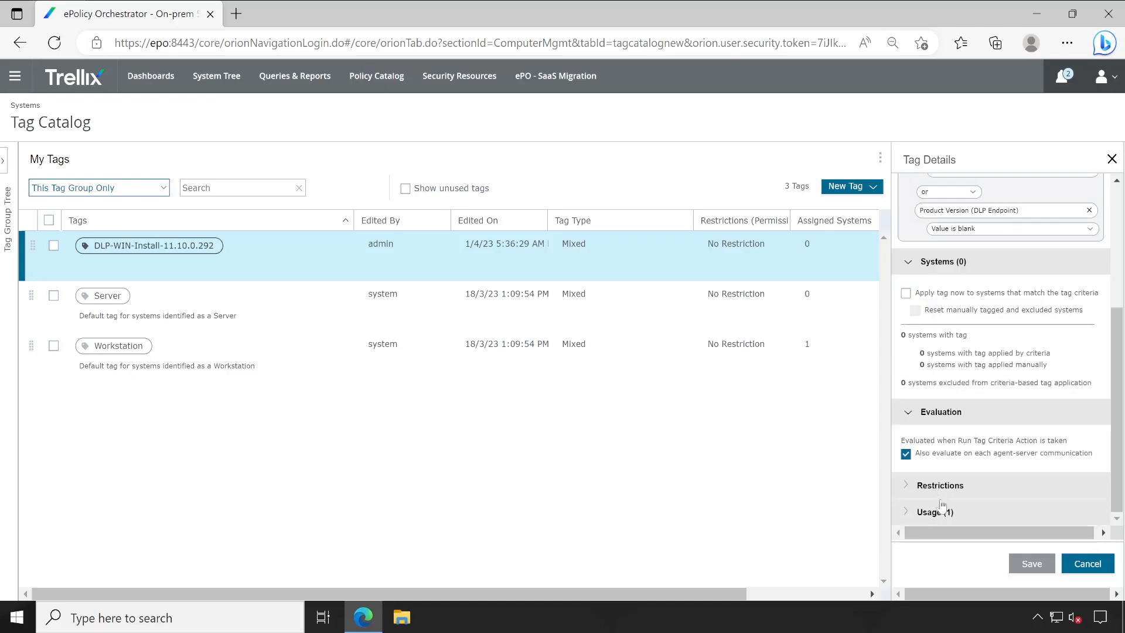
click(936, 512)
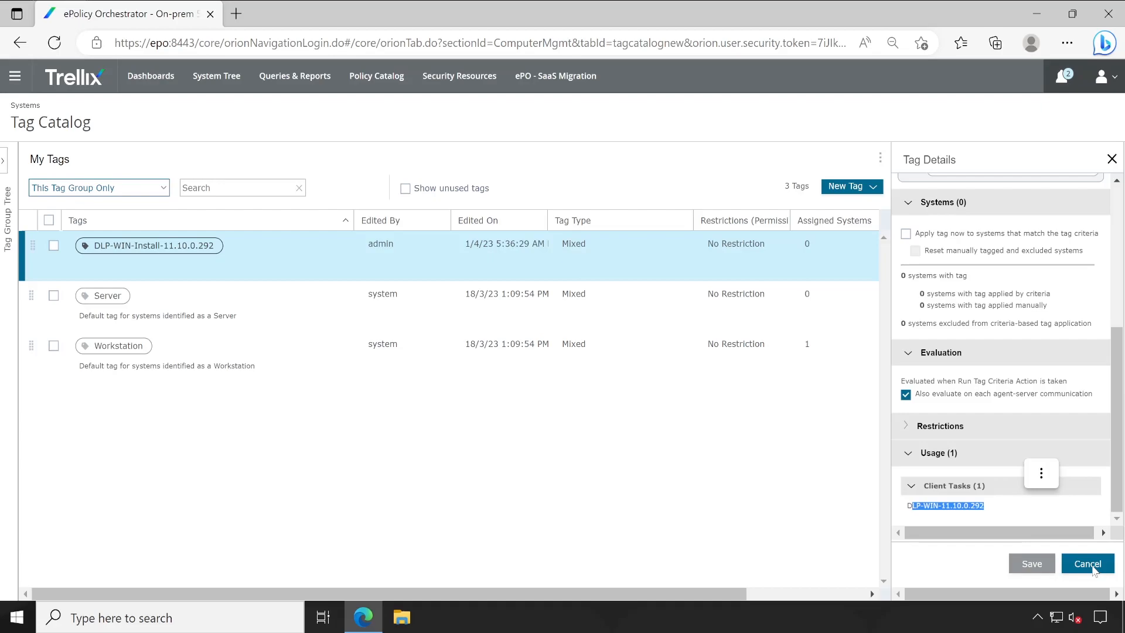
click(1087, 564)
Run the tag criteria for DLP-WIN-Install-11.10.0.292 without resetting manually tagged and excluded systems, and read the result message.
click(217, 245)
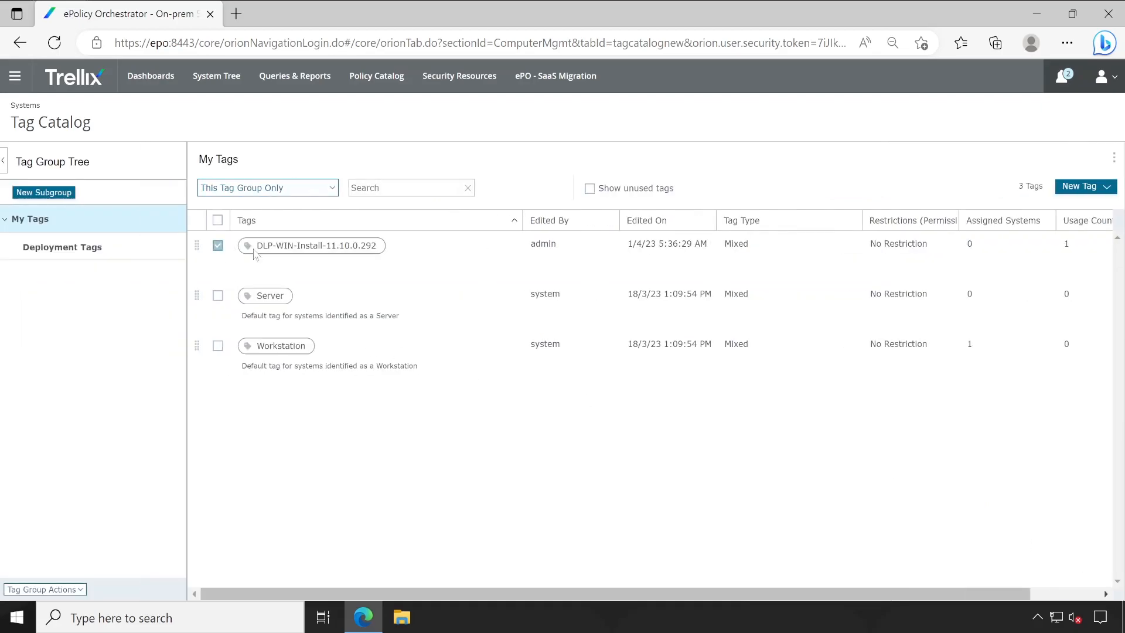
click(1107, 187)
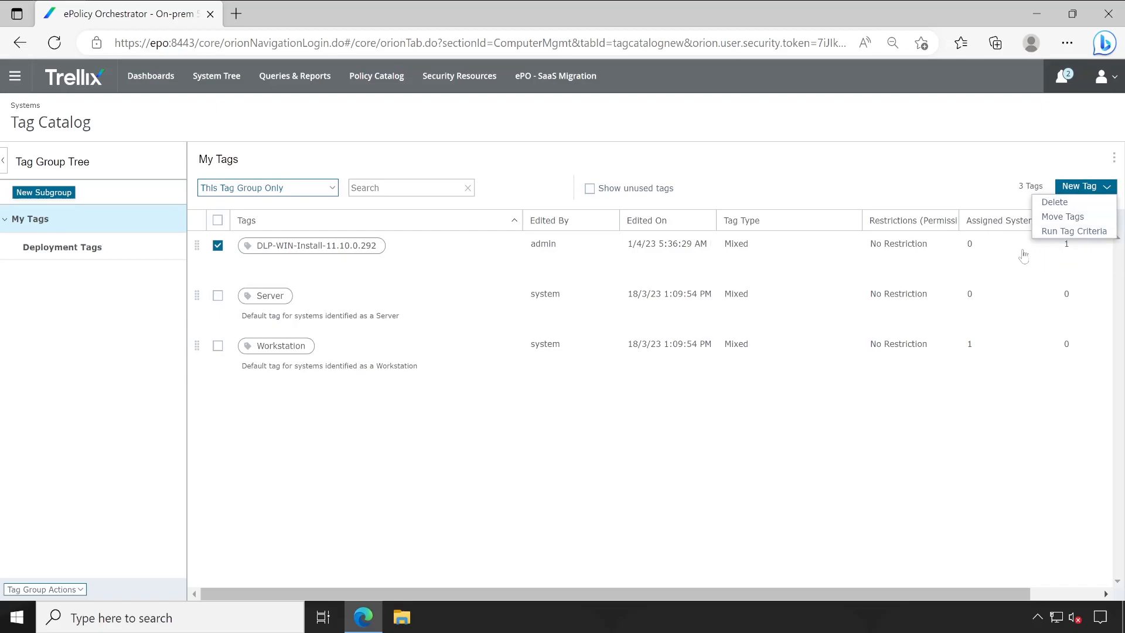
click(1068, 232)
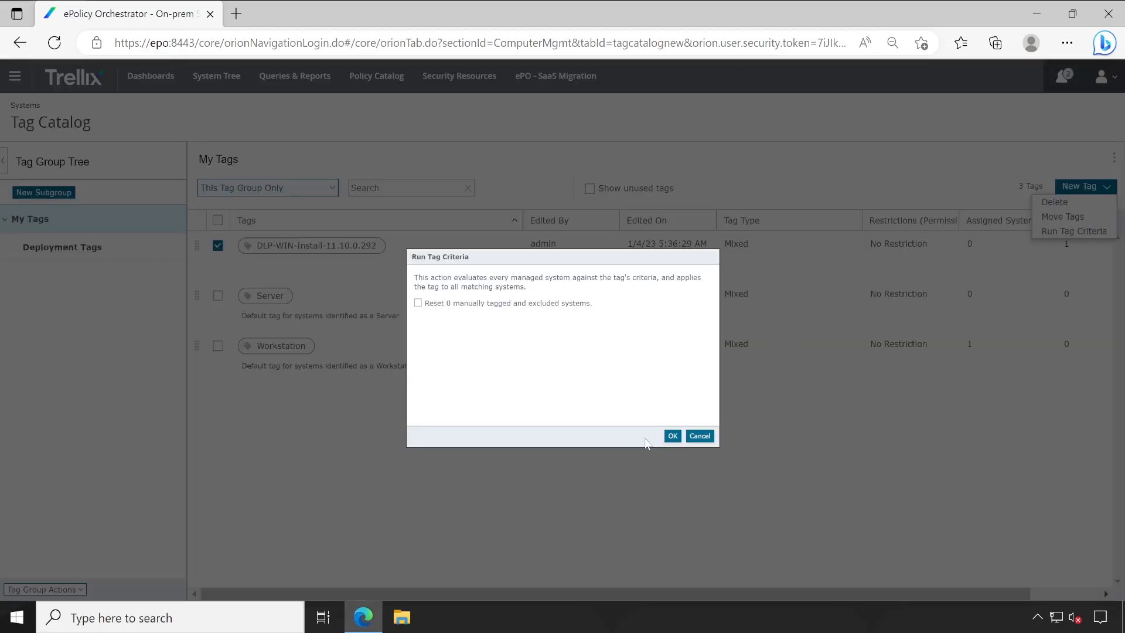
click(672, 436)
drag(857, 559, 1076, 560)
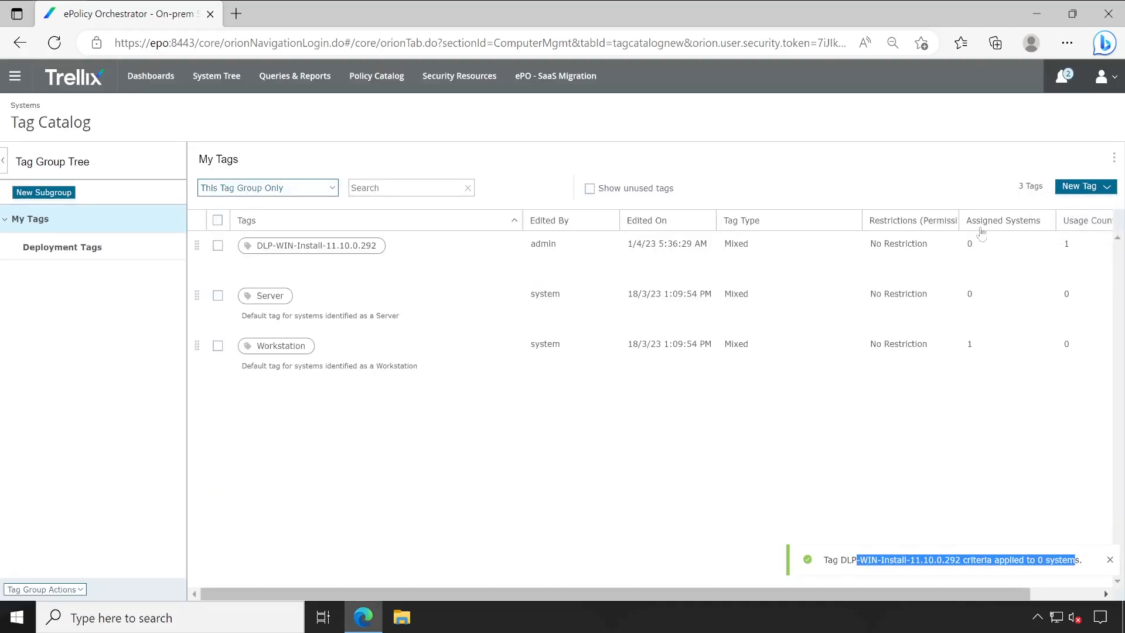
Recheck the DLP-WIN-Install-11.10.0.292 tag's DLP Endpoint version criteria, and return to the Workstations group's systems list in the System Tree.
drag(381, 256, 387, 256)
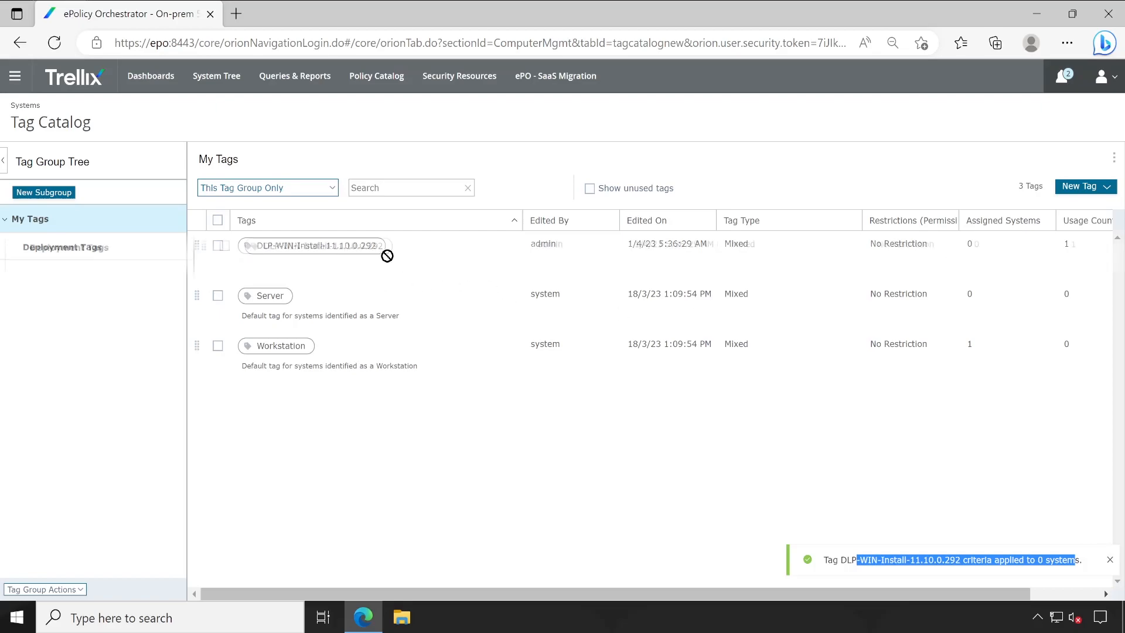
click(445, 259)
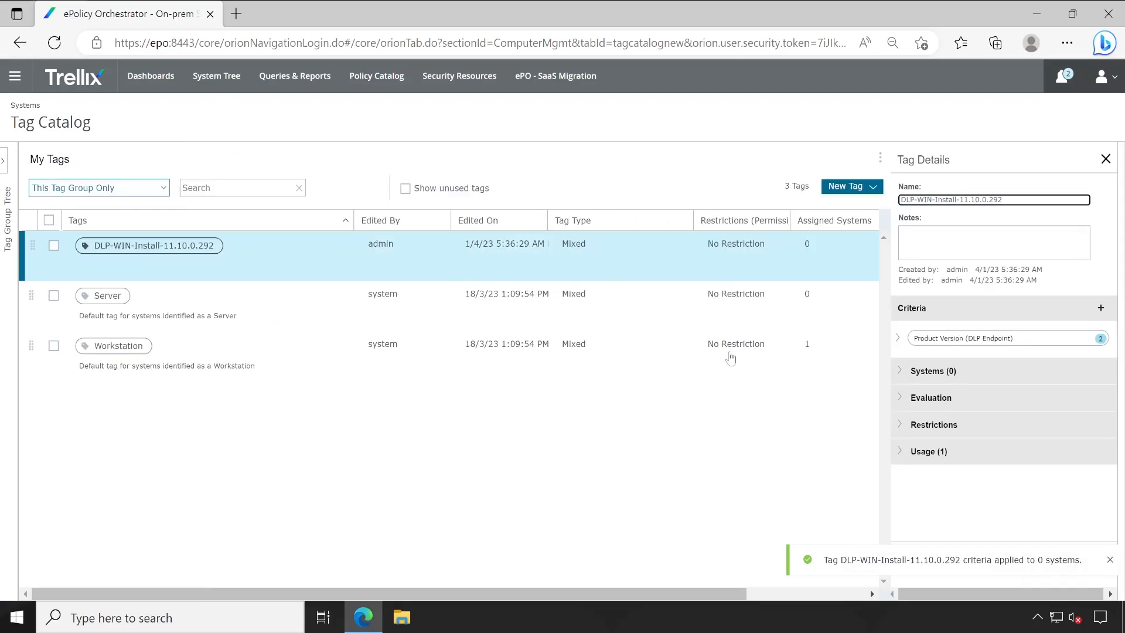
click(899, 339)
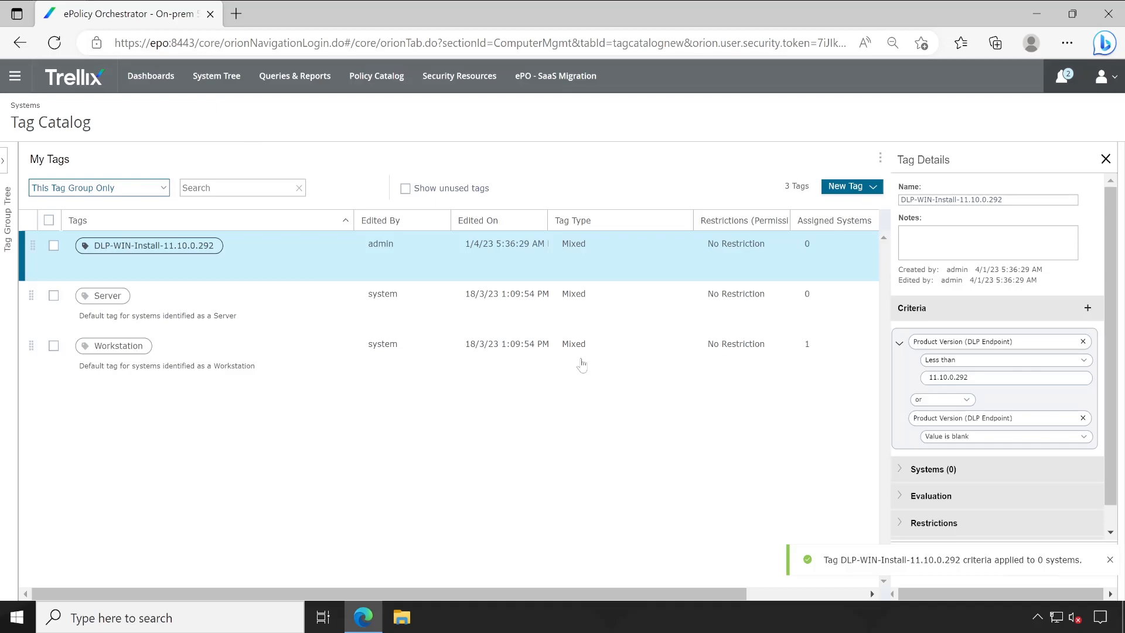
click(216, 76)
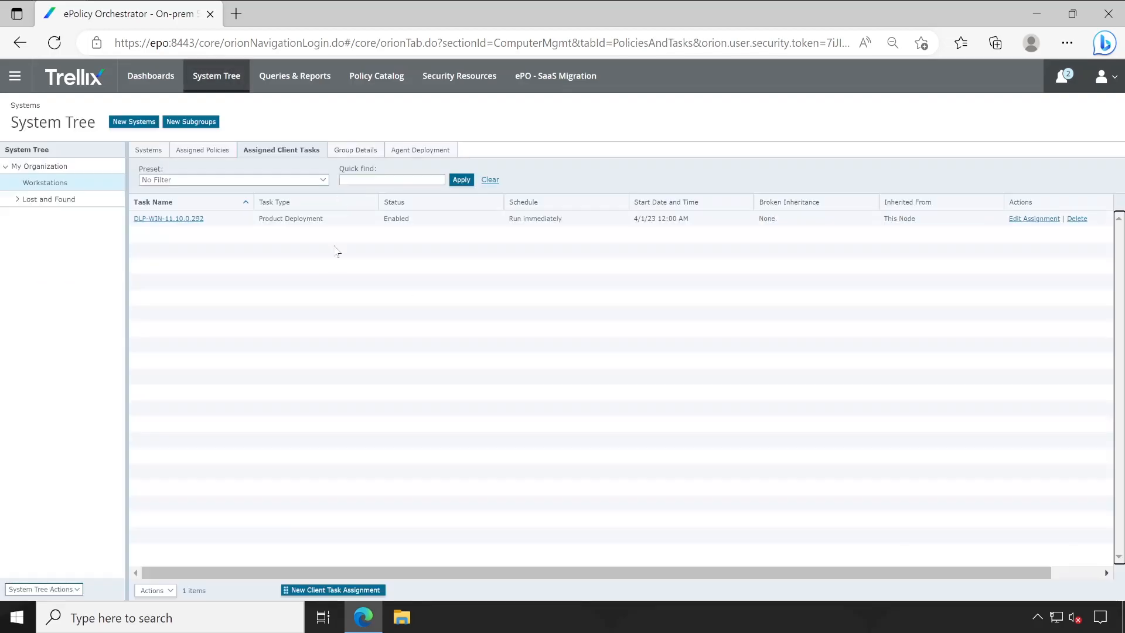
click(147, 153)
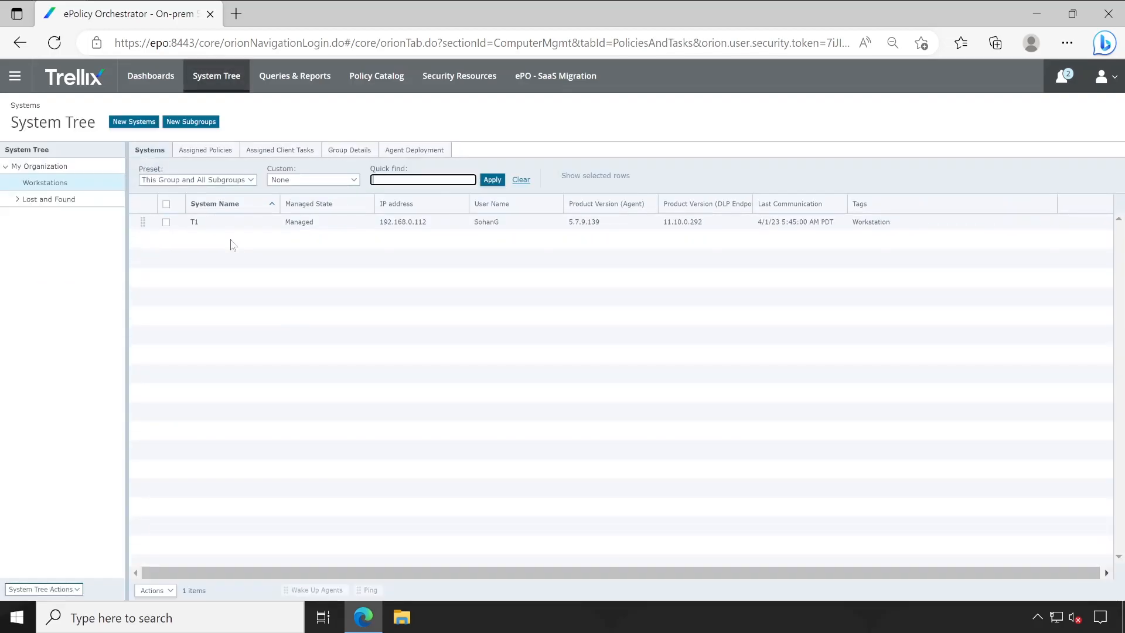